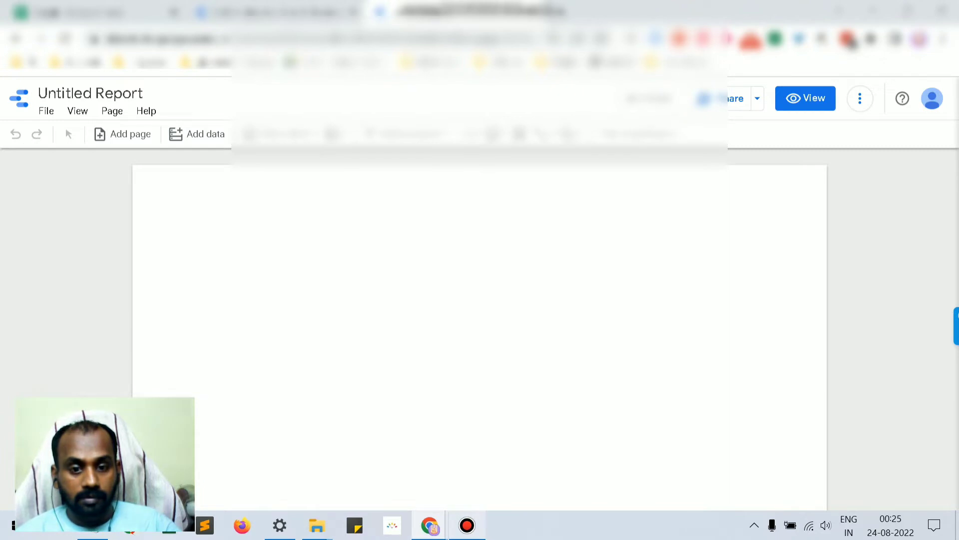
Step: Look through the report's two pages and open the option for managing them
{"action": "mouse_move", "coordinate": [467, 525]}
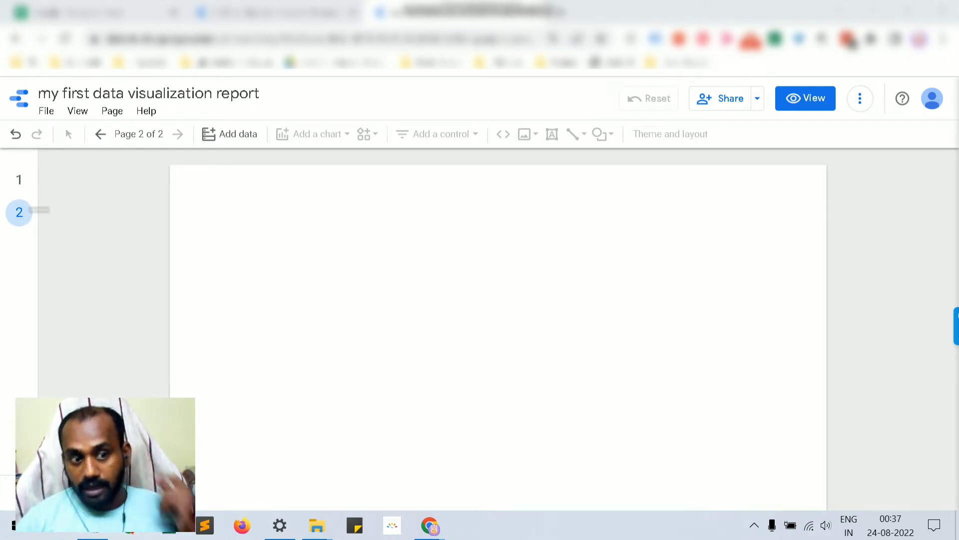
{"action": "left_click", "coordinate": [19, 179]}
{"action": "left_click", "coordinate": [19, 212]}
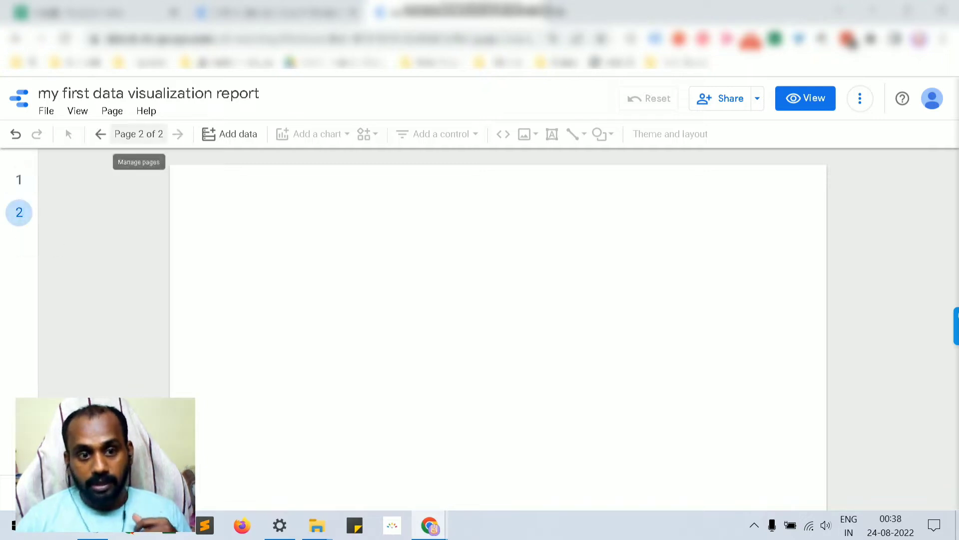
{"action": "left_click", "coordinate": [112, 110]}
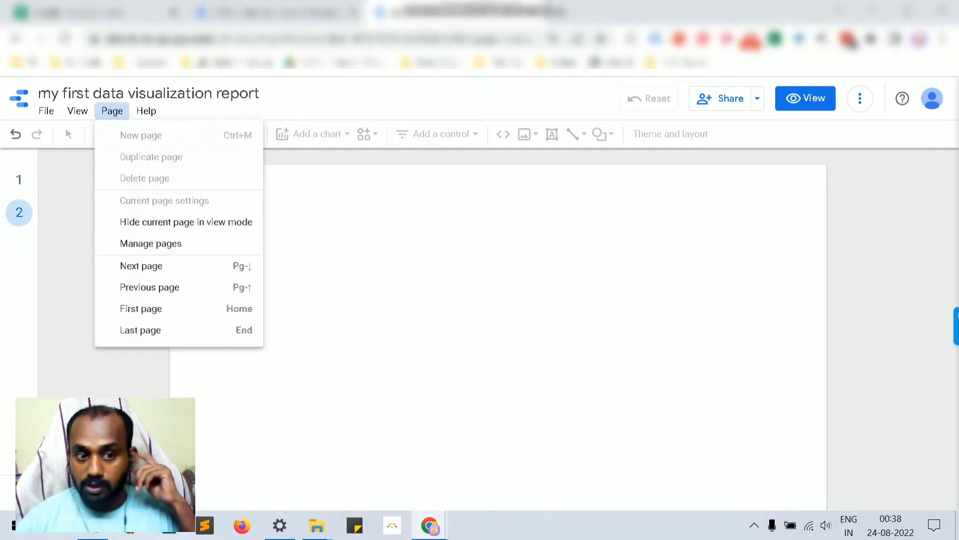
{"action": "left_click", "coordinate": [152, 244]}
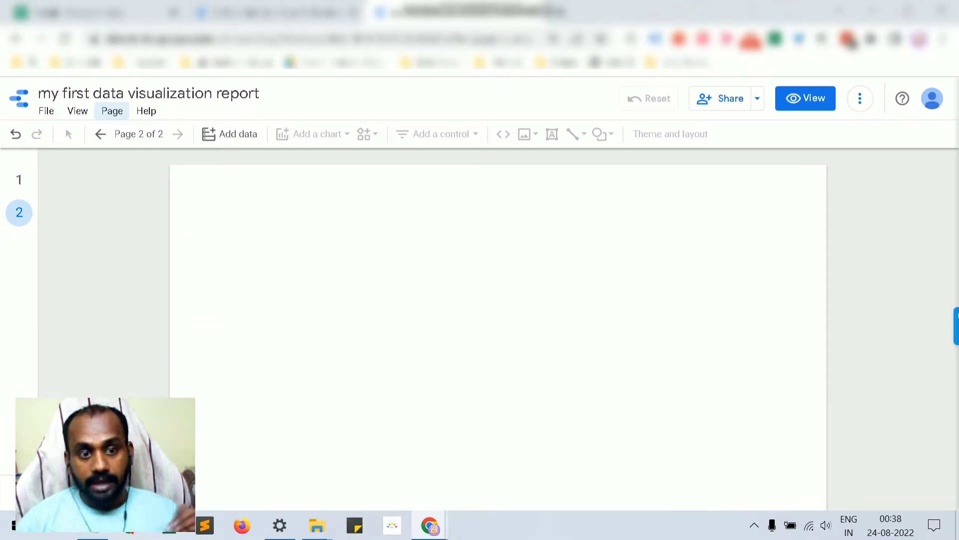
{"action": "left_click", "coordinate": [112, 110]}
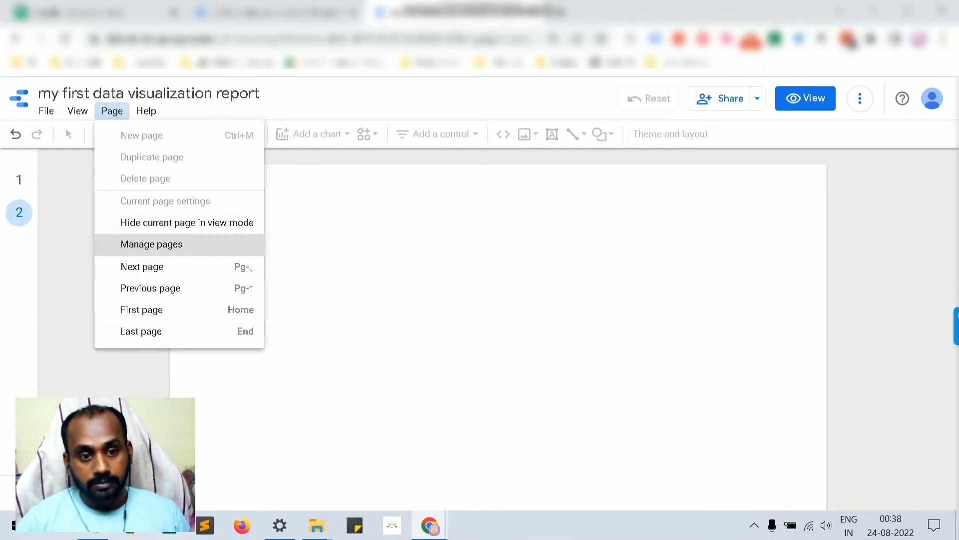
{"action": "left_click", "coordinate": [151, 244]}
Step: Go to page 1 of the report and begin adding data with the Google Sheets connector
{"action": "left_click", "coordinate": [19, 180]}
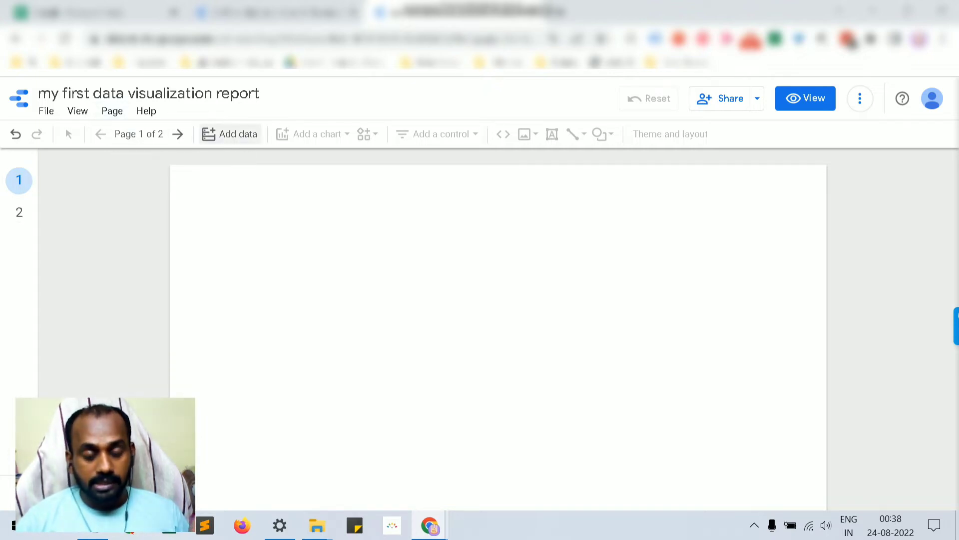
{"action": "left_click", "coordinate": [230, 134]}
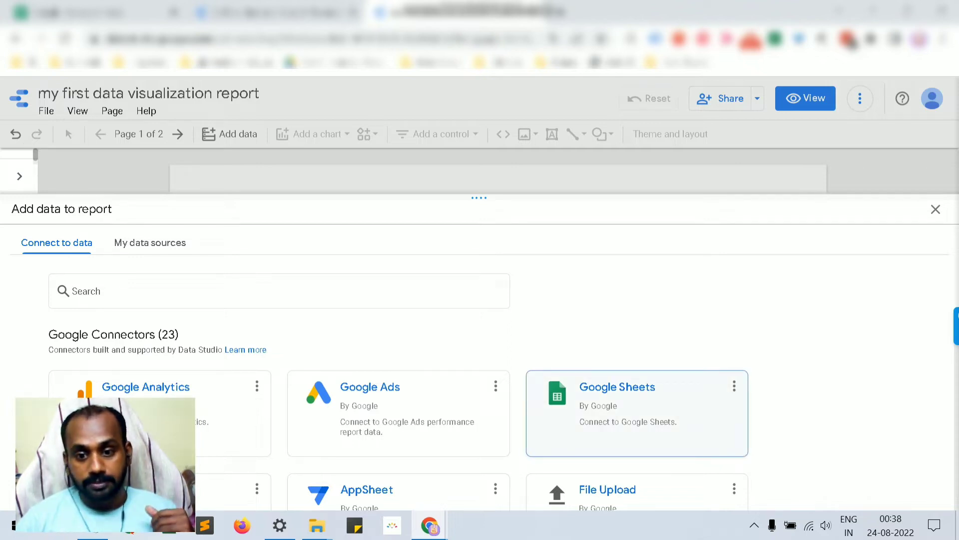
{"action": "left_click", "coordinate": [637, 399]}
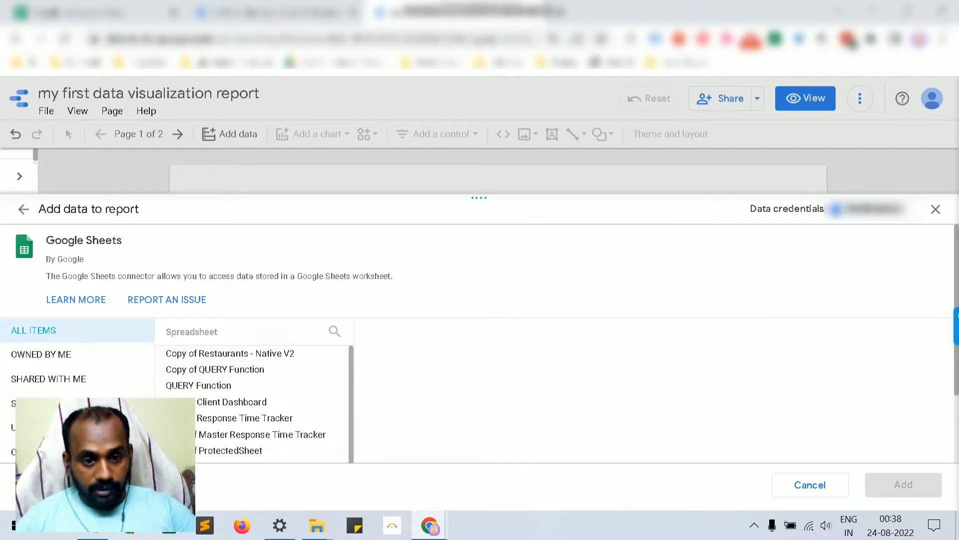
Step: Search the spreadsheets for "rough" and add the Rough Sheet Calls worksheet from the Rough spreadsheet to the report
{"action": "left_click", "coordinate": [334, 332]}
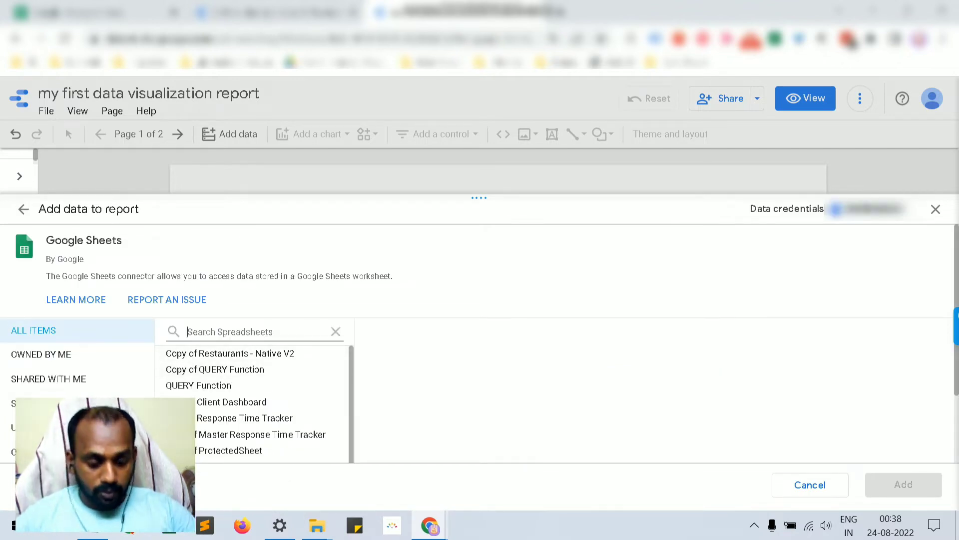
{"action": "type", "text": "rought"}
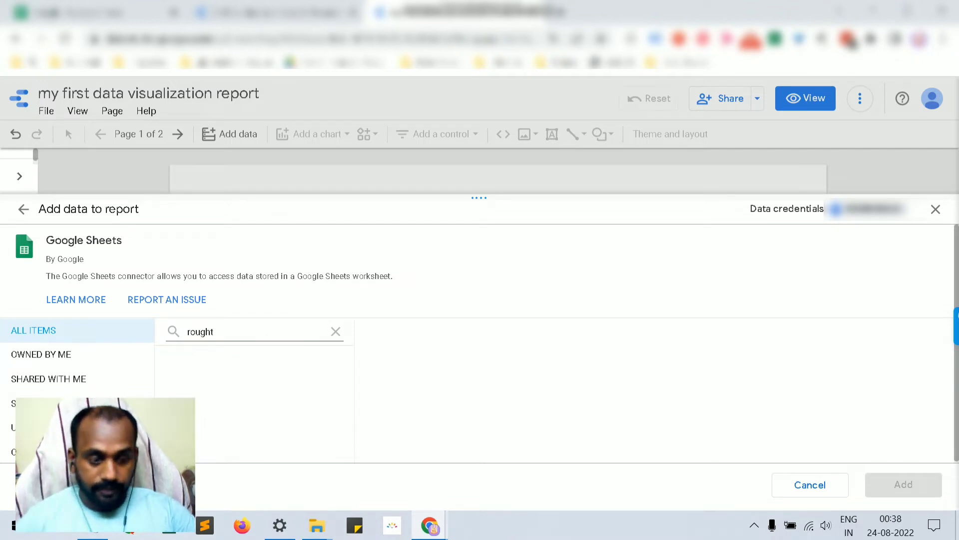
{"action": "key", "text": "BackSpace"}
{"action": "left_click", "coordinate": [200, 354]}
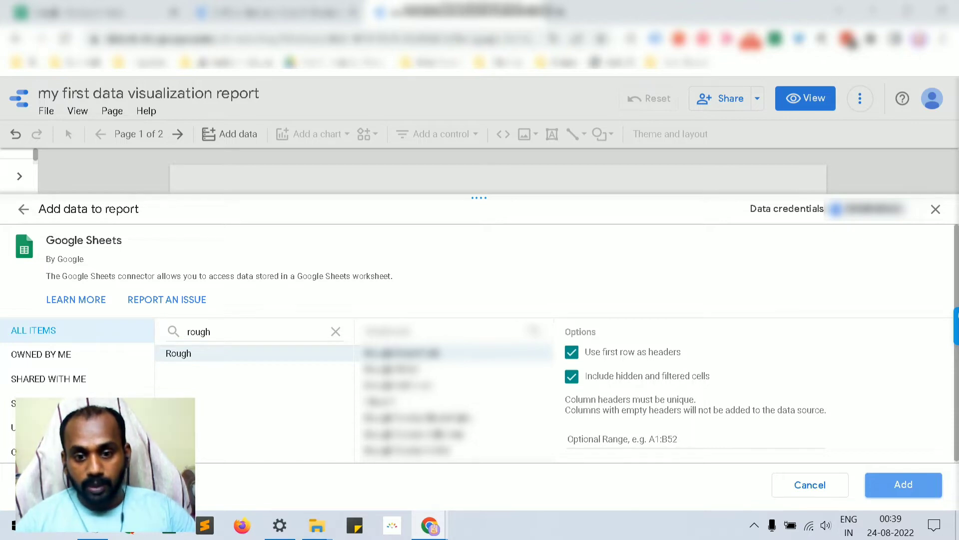
{"action": "left_click", "coordinate": [903, 484]}
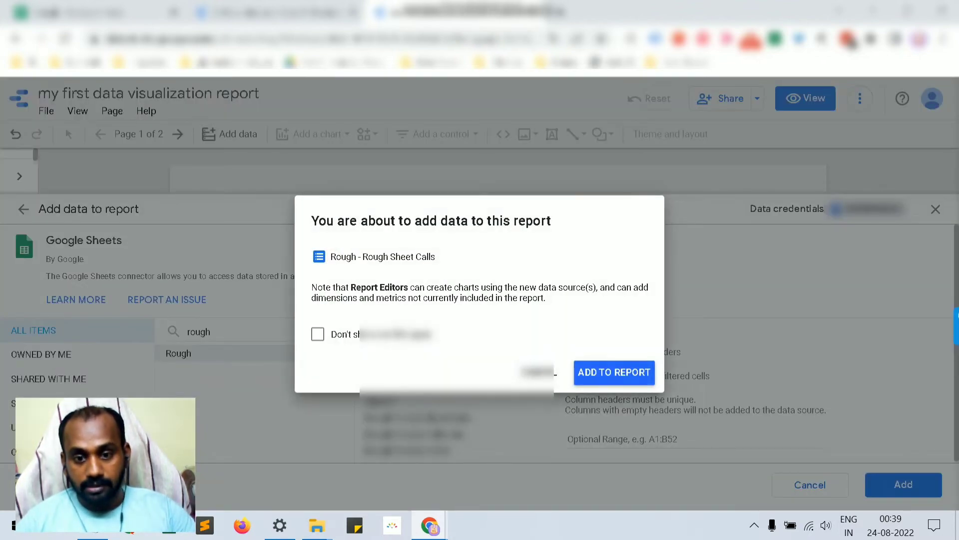
{"action": "left_click", "coordinate": [614, 372]}
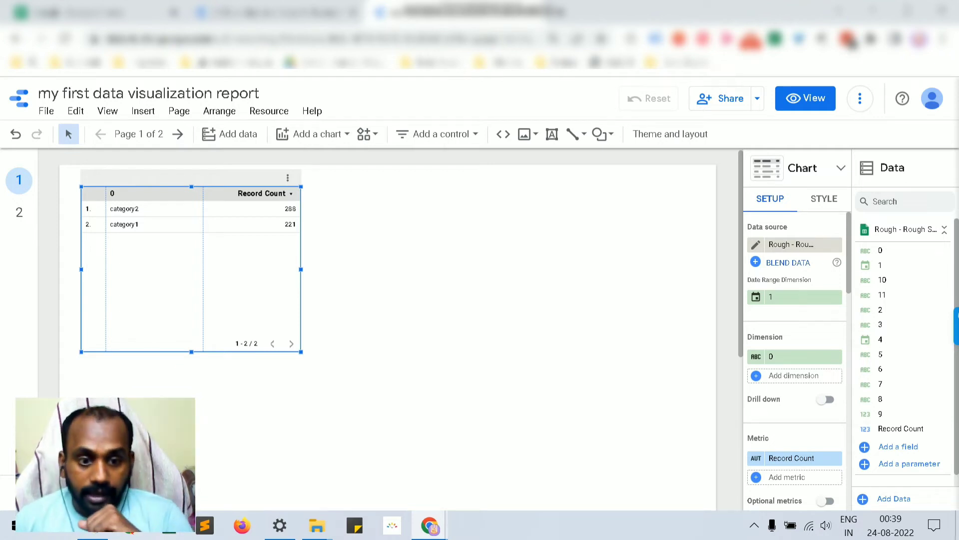
Step: Enlarge the new table slightly and set its date range dimension to field 4
{"action": "left_click_drag", "start_coordinate": [301, 351], "coordinate": [343, 368]}
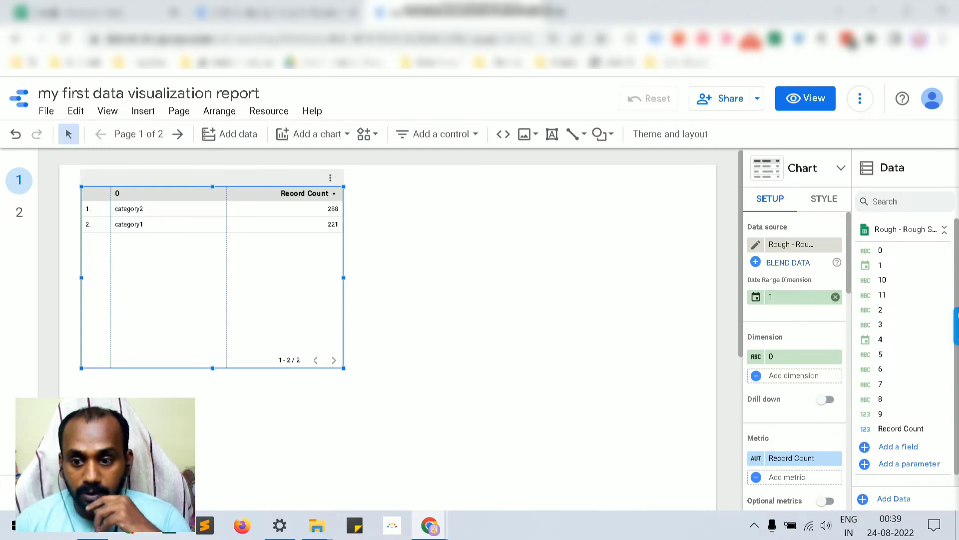
{"action": "left_click_drag", "start_coordinate": [880, 339], "coordinate": [769, 297]}
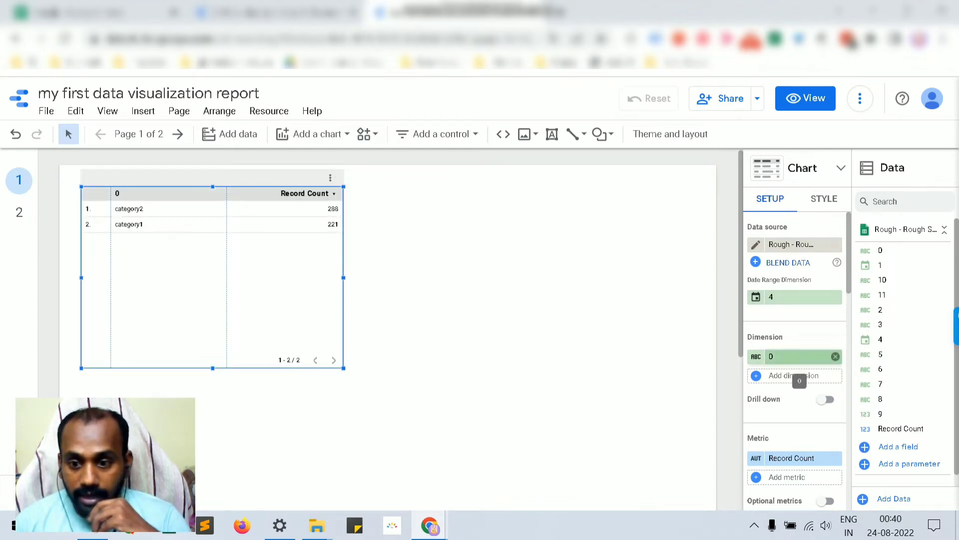
Step: Replace the table's dimension 0 with field 11
{"action": "left_click", "coordinate": [836, 356]}
{"action": "scroll", "coordinate": [907, 365], "scroll_direction": "down", "scroll_amount": 1}
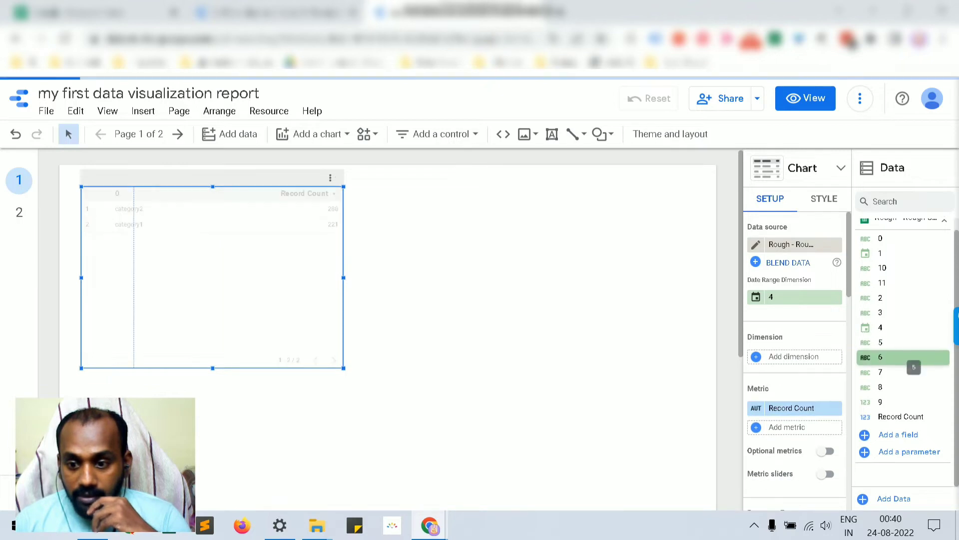
{"action": "scroll", "coordinate": [913, 387], "scroll_direction": "up", "scroll_amount": 1}
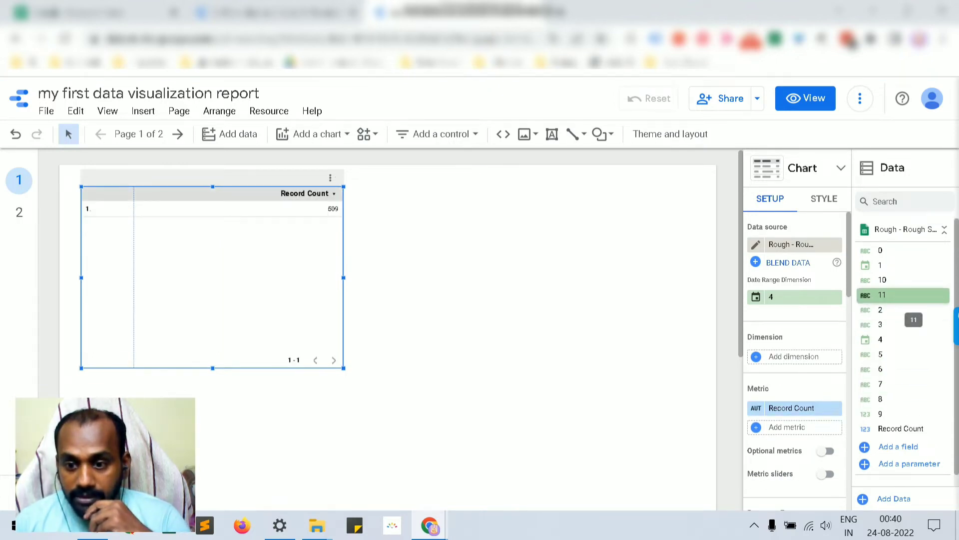
{"action": "left_click_drag", "start_coordinate": [894, 295], "coordinate": [794, 355]}
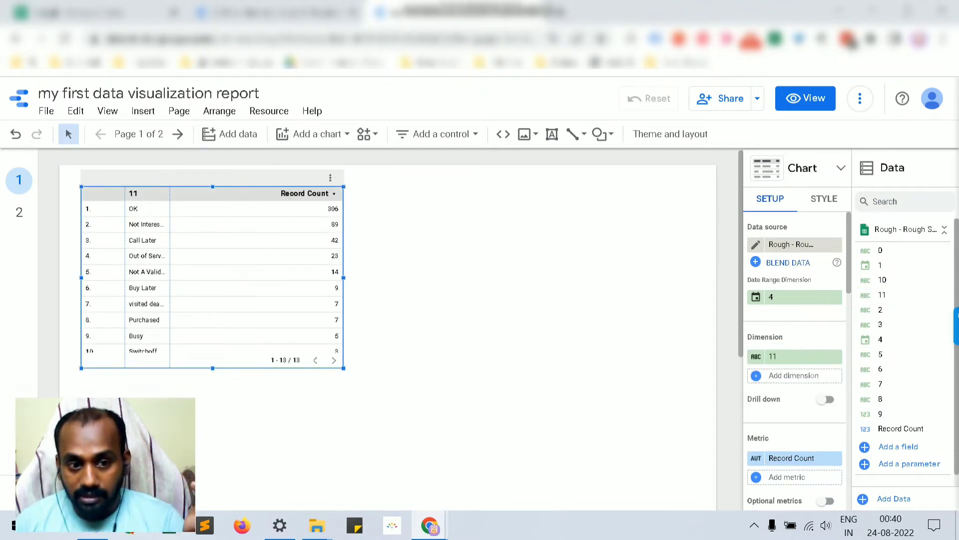
Step: Widen the table's 11 column to fit its full entries and enlarge the table to show more rows
{"action": "left_click_drag", "start_coordinate": [170, 275], "coordinate": [190, 275]}
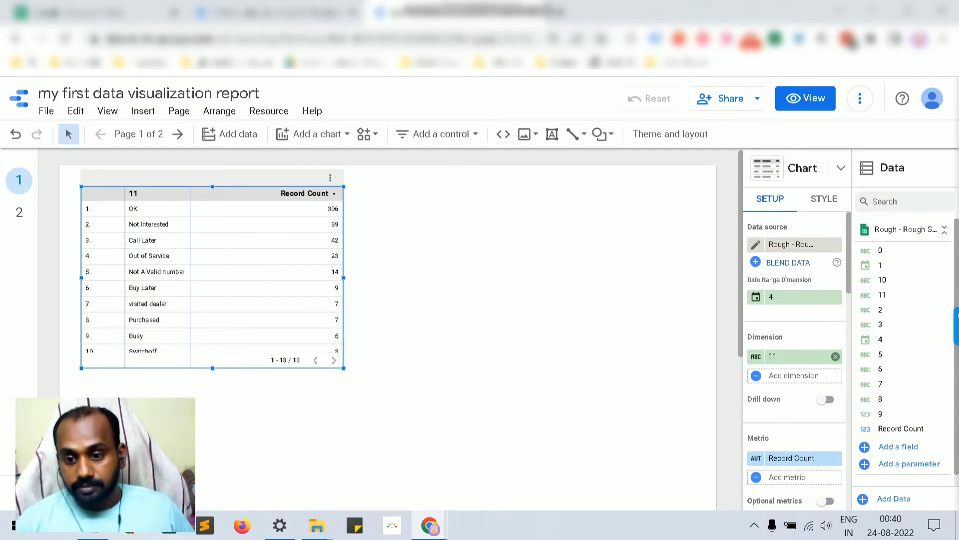
{"action": "scroll", "coordinate": [794, 369], "scroll_direction": "down", "scroll_amount": 2}
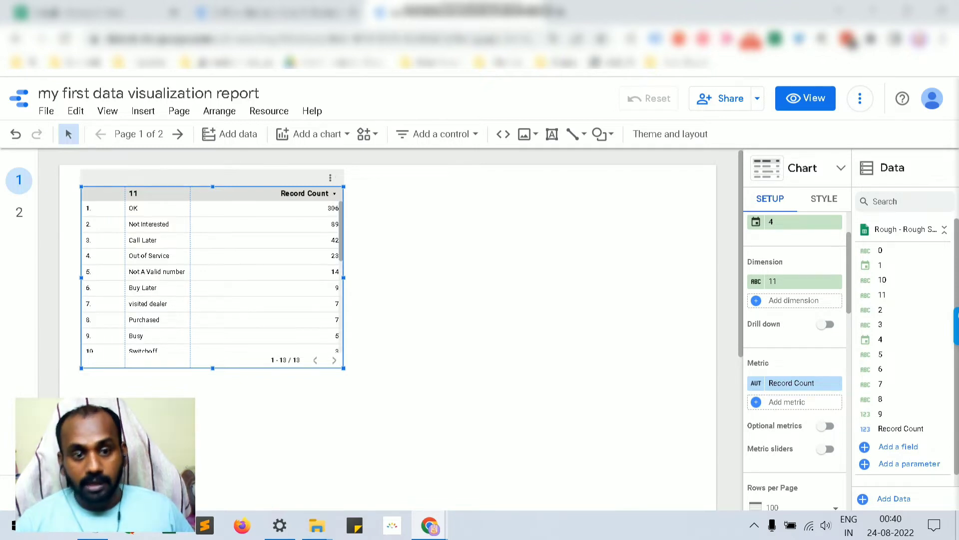
{"action": "left_click_drag", "start_coordinate": [344, 368], "coordinate": [410, 398]}
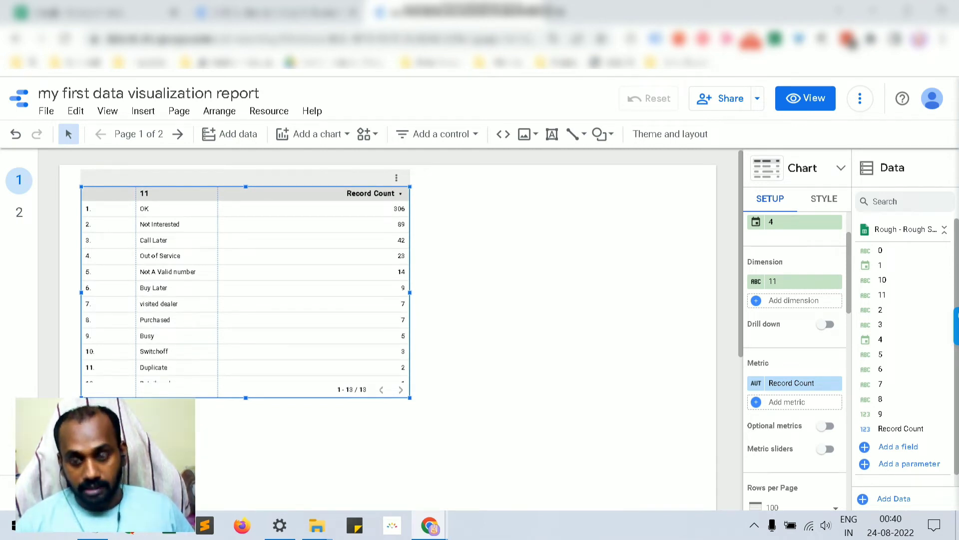
Step: Hide the pagination in the table footer, and show it again
{"action": "left_click", "coordinate": [824, 198]}
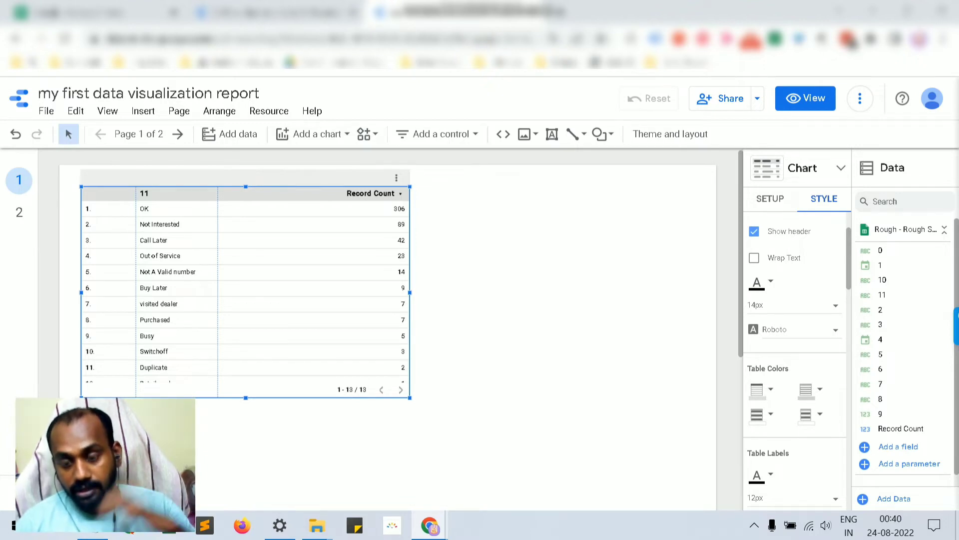
{"action": "scroll", "coordinate": [795, 300], "scroll_direction": "down", "scroll_amount": 3}
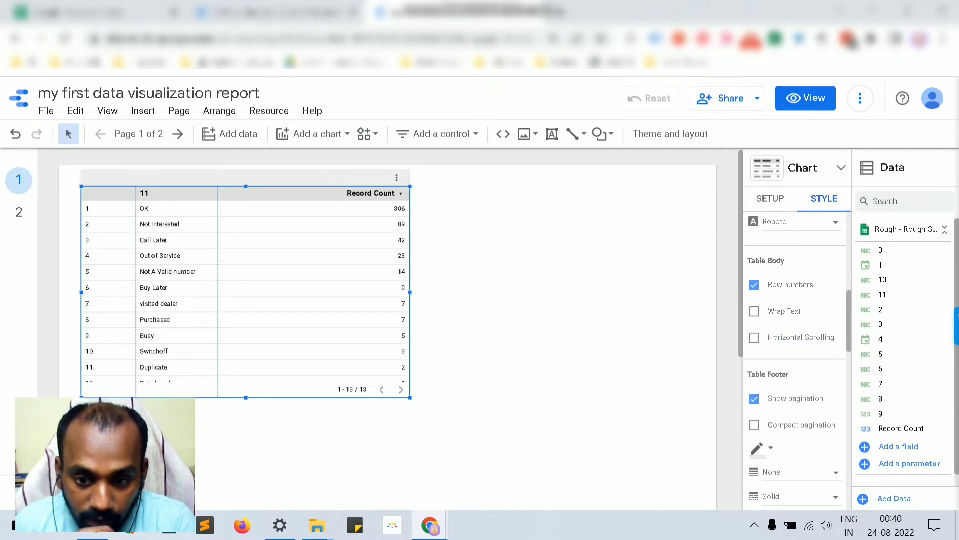
{"action": "left_click", "coordinate": [754, 398]}
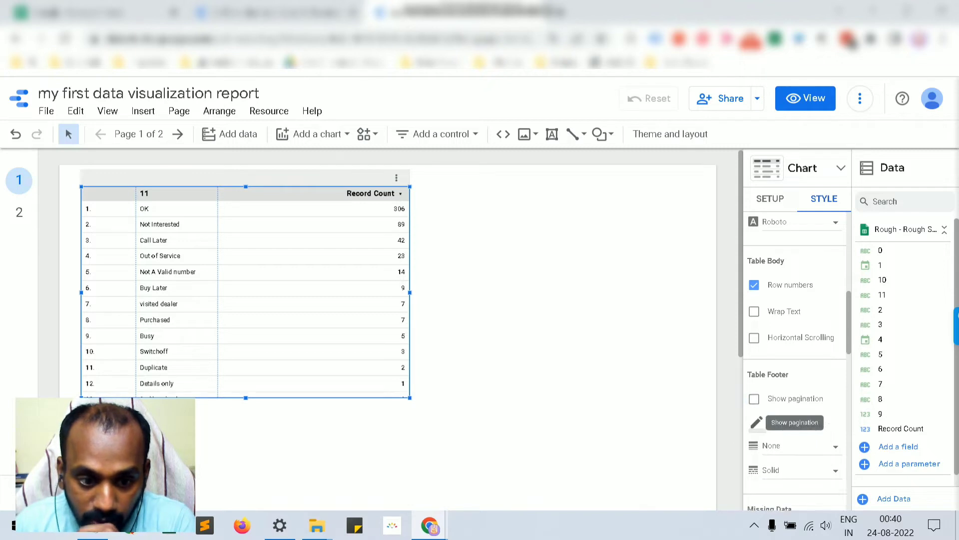
{"action": "left_click", "coordinate": [754, 398]}
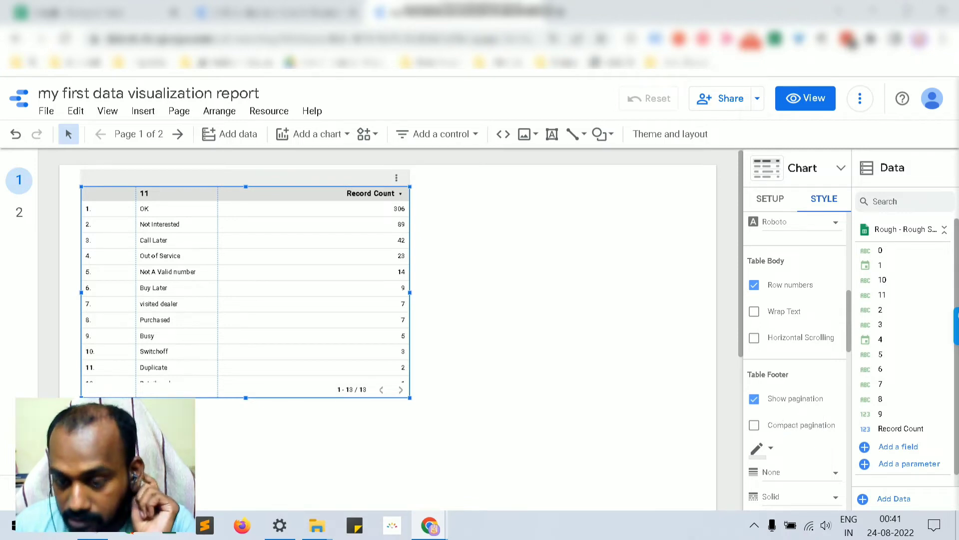
Step: Review the table's missing data display options and keep Show "null"
{"action": "scroll", "coordinate": [794, 345], "scroll_direction": "down", "scroll_amount": 6}
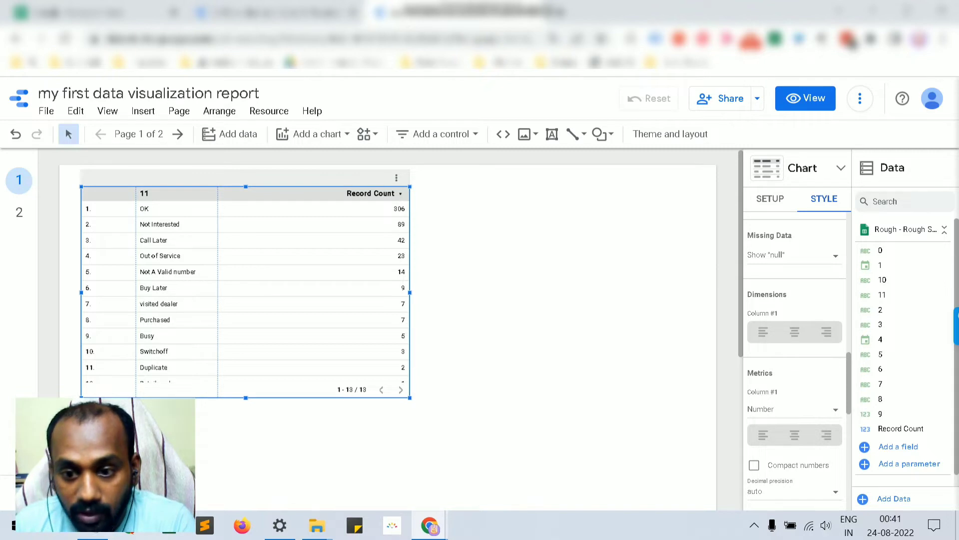
{"action": "left_click", "coordinate": [792, 255]}
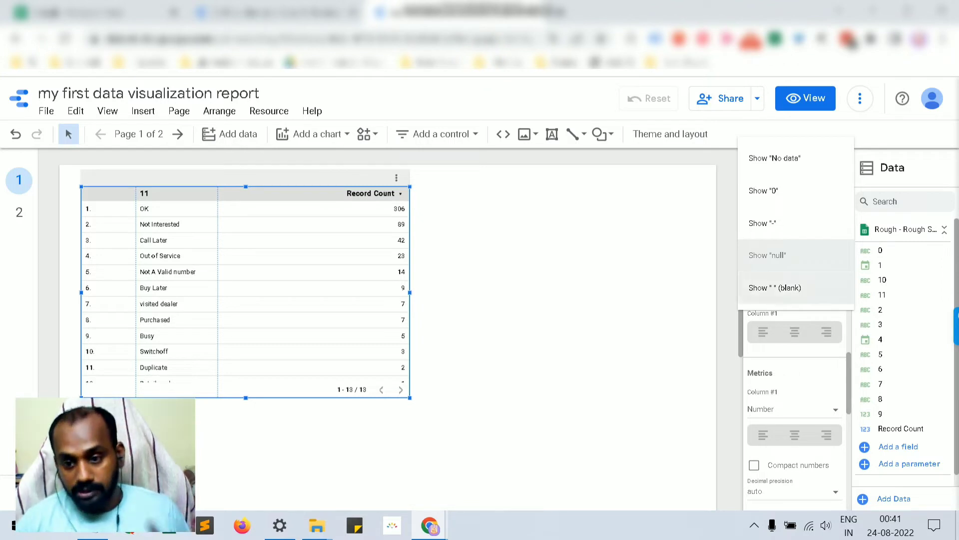
{"action": "left_click", "coordinate": [767, 255]}
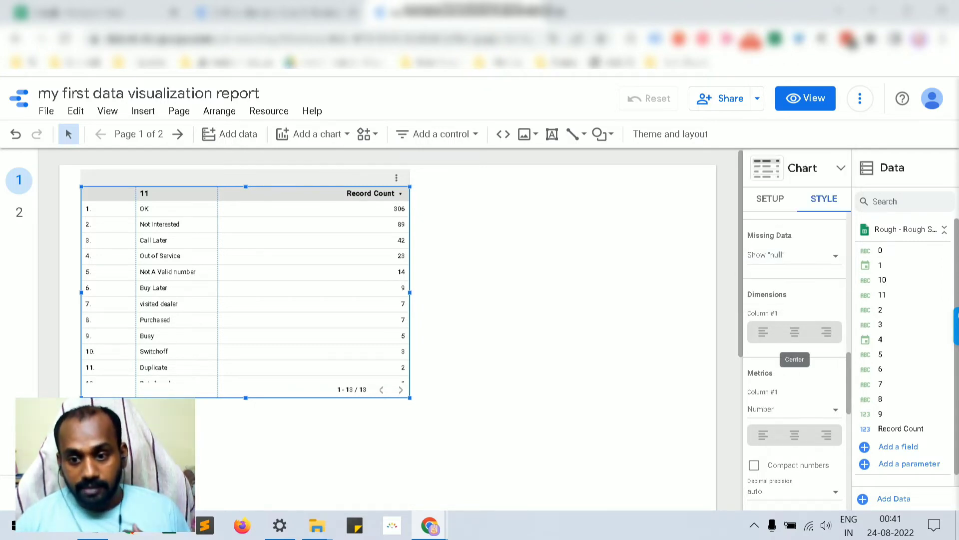
Step: Center-align both the dimension column and the Record Count metric column of the table
{"action": "left_click", "coordinate": [795, 332]}
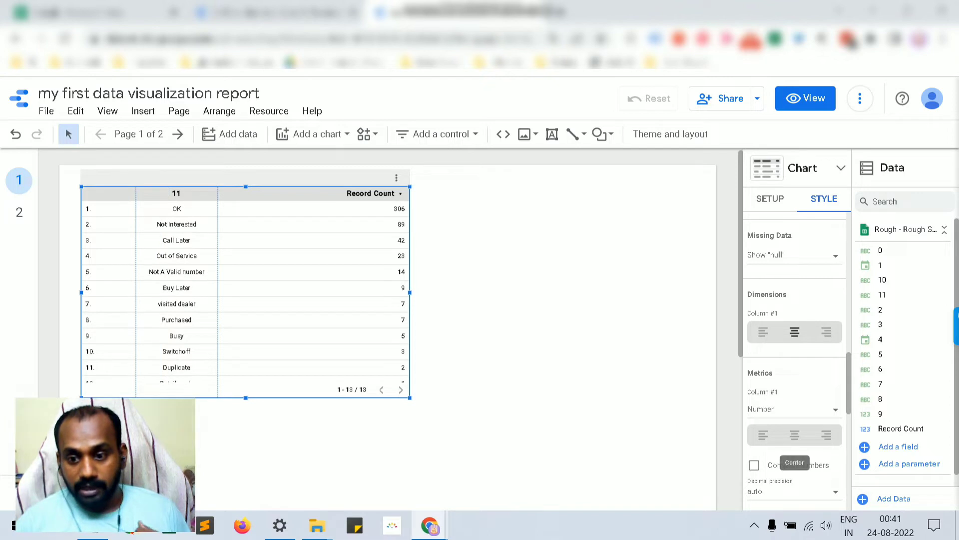
{"action": "left_click", "coordinate": [795, 434]}
{"action": "scroll", "coordinate": [794, 435], "scroll_direction": "down", "scroll_amount": 3}
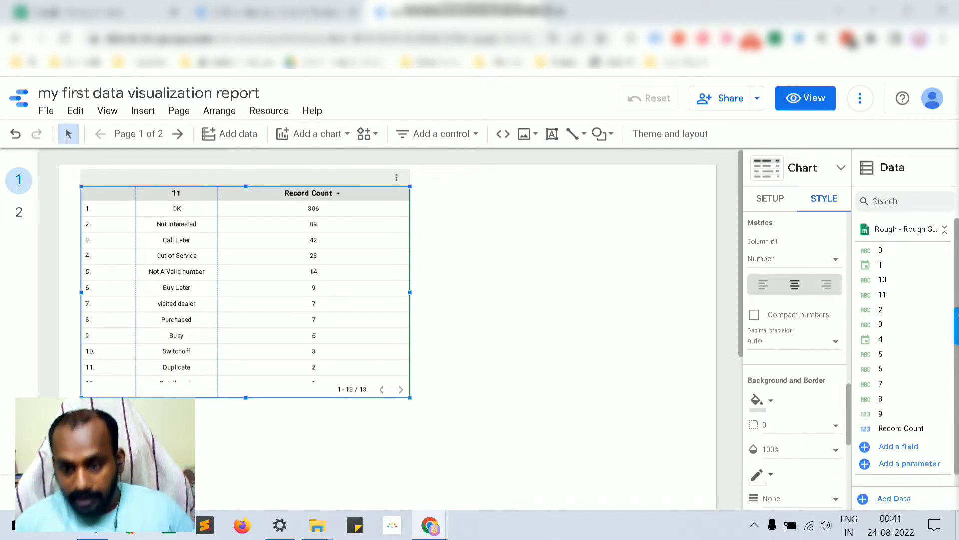
{"action": "scroll", "coordinate": [795, 434], "scroll_direction": "down", "scroll_amount": 3}
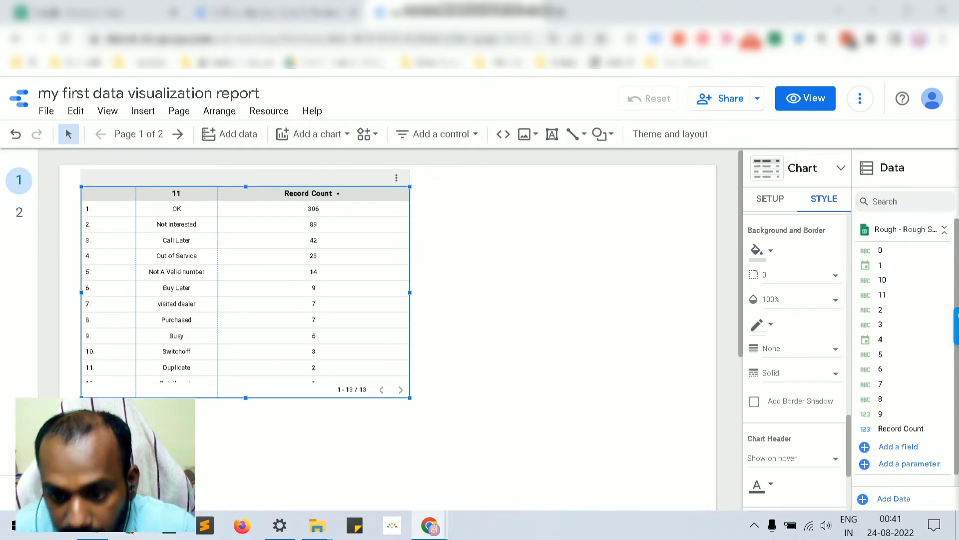
Step: Set the font size of the table labels to 20px
{"action": "scroll", "coordinate": [794, 435], "scroll_direction": "up", "scroll_amount": 6}
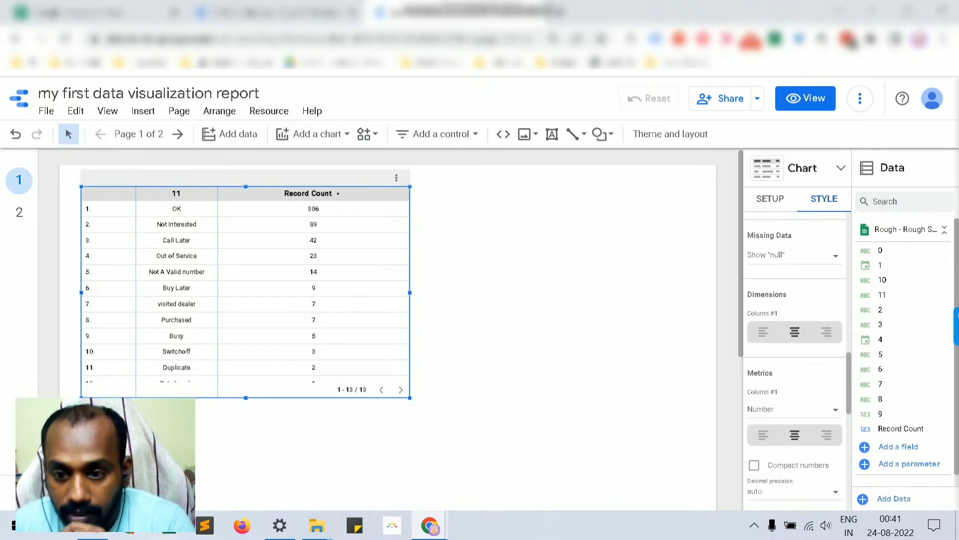
{"action": "scroll", "coordinate": [794, 434], "scroll_direction": "up", "scroll_amount": 6}
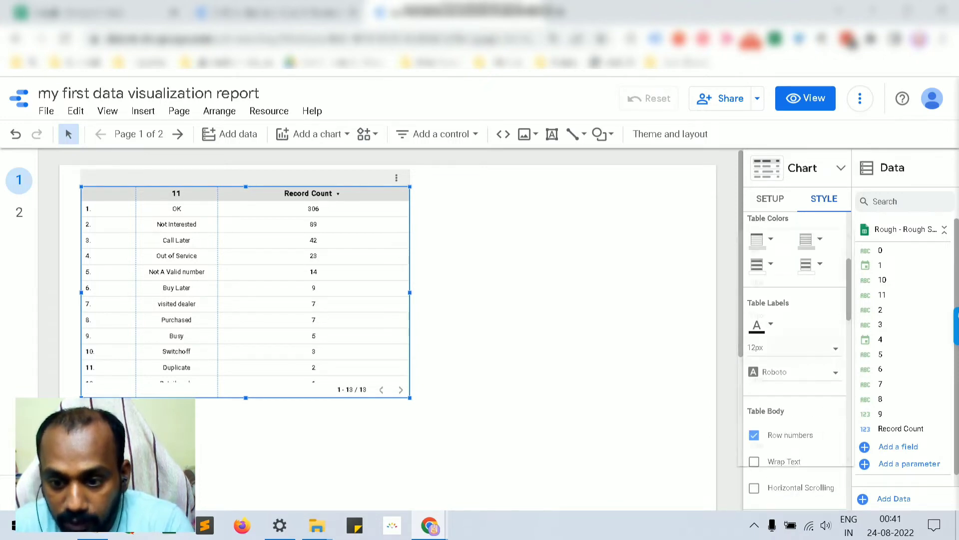
{"action": "left_click", "coordinate": [792, 347]}
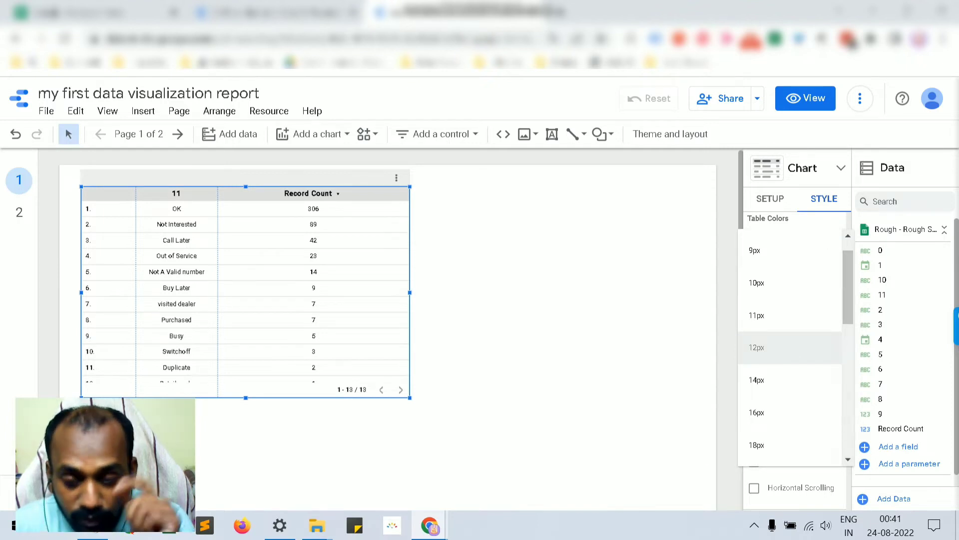
{"action": "scroll", "coordinate": [792, 349], "scroll_direction": "down", "scroll_amount": 2}
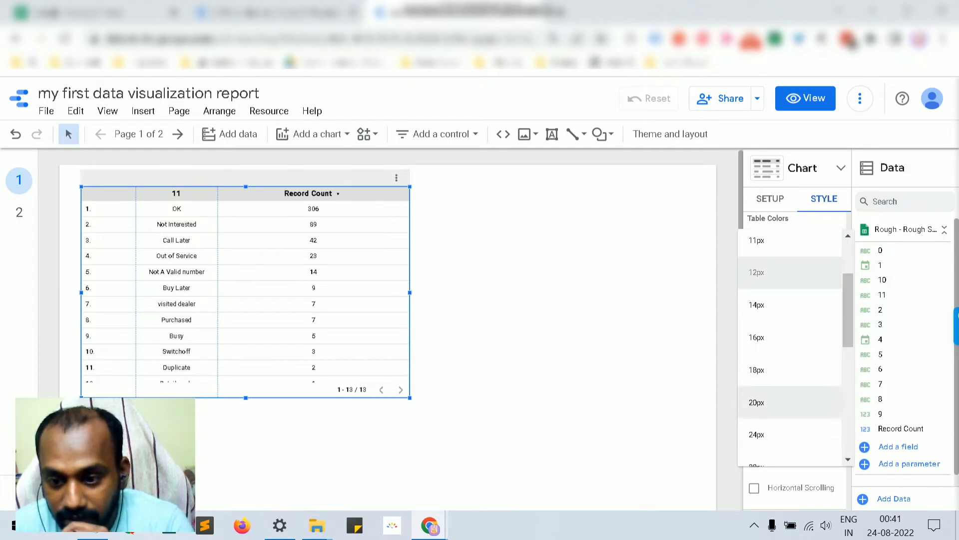
{"action": "left_click", "coordinate": [756, 402]}
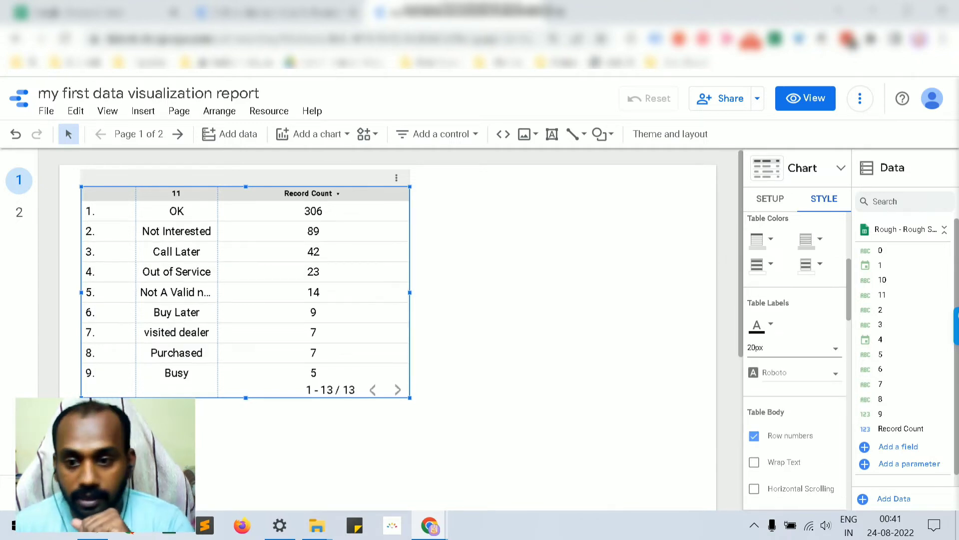
Step: Turn off the row numbers in the table body
{"action": "scroll", "coordinate": [794, 350], "scroll_direction": "up", "scroll_amount": 5}
{"action": "scroll", "coordinate": [794, 350], "scroll_direction": "down", "scroll_amount": 2}
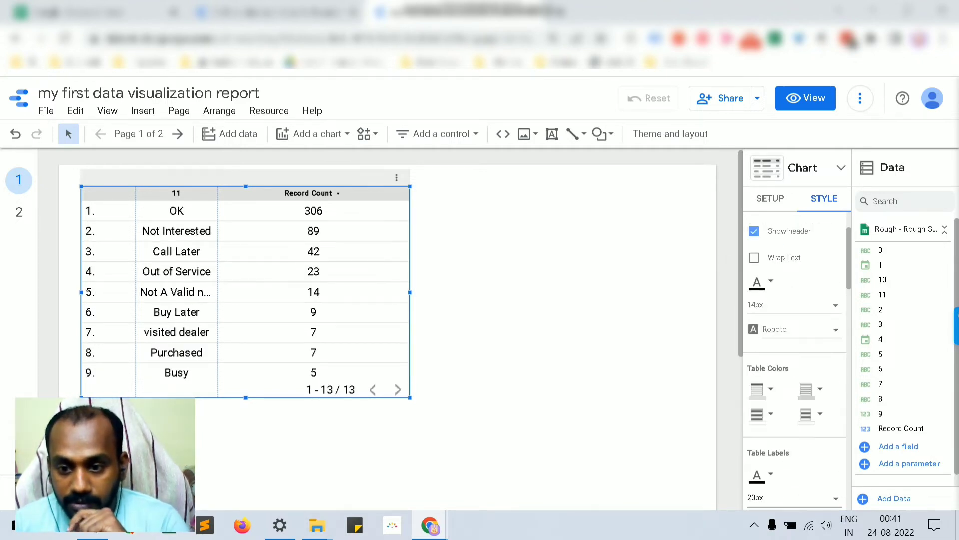
{"action": "scroll", "coordinate": [795, 300], "scroll_direction": "down", "scroll_amount": 6}
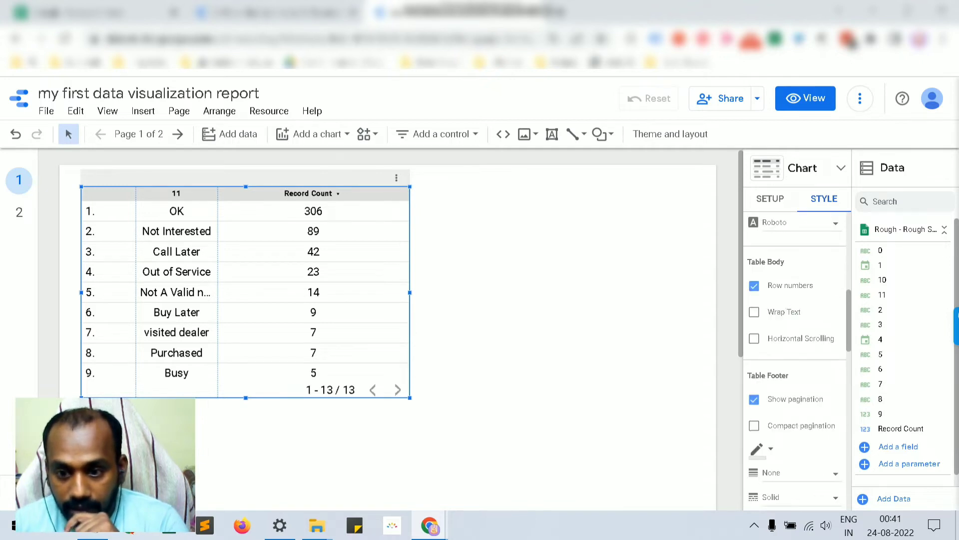
{"action": "left_click", "coordinate": [754, 285]}
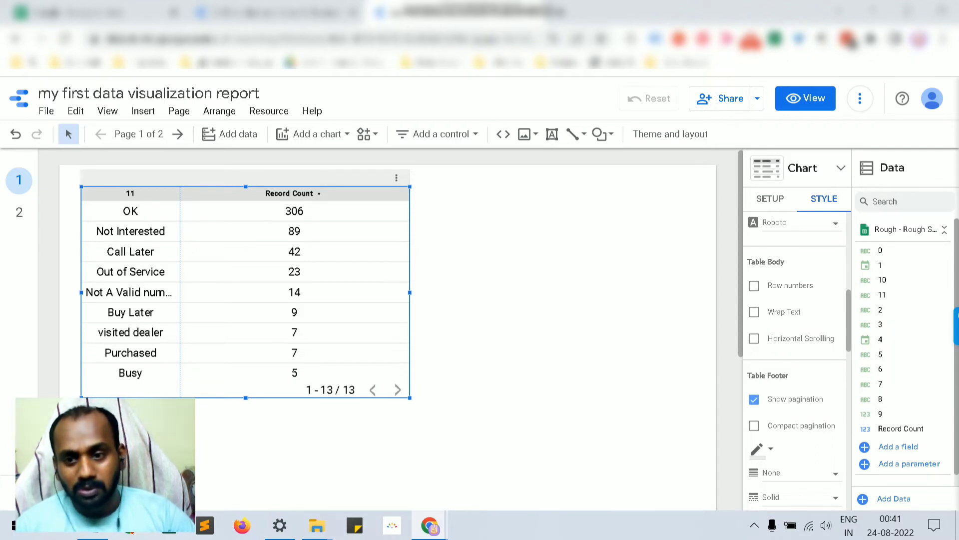
Step: Rename the table's Record Count metric as "Status Type Count"
{"action": "left_click", "coordinate": [770, 199]}
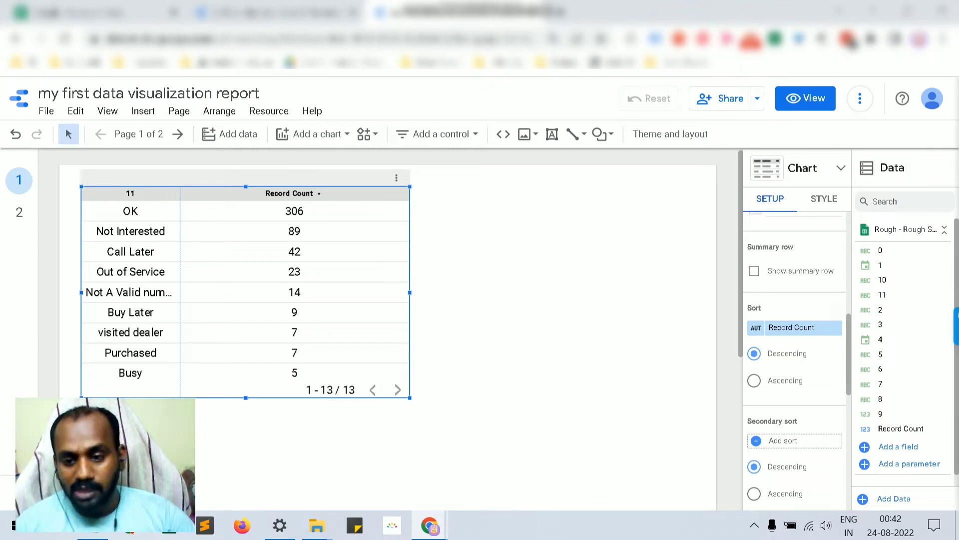
{"action": "scroll", "coordinate": [794, 394], "scroll_direction": "down", "scroll_amount": 6}
{"action": "scroll", "coordinate": [794, 395], "scroll_direction": "up", "scroll_amount": 4}
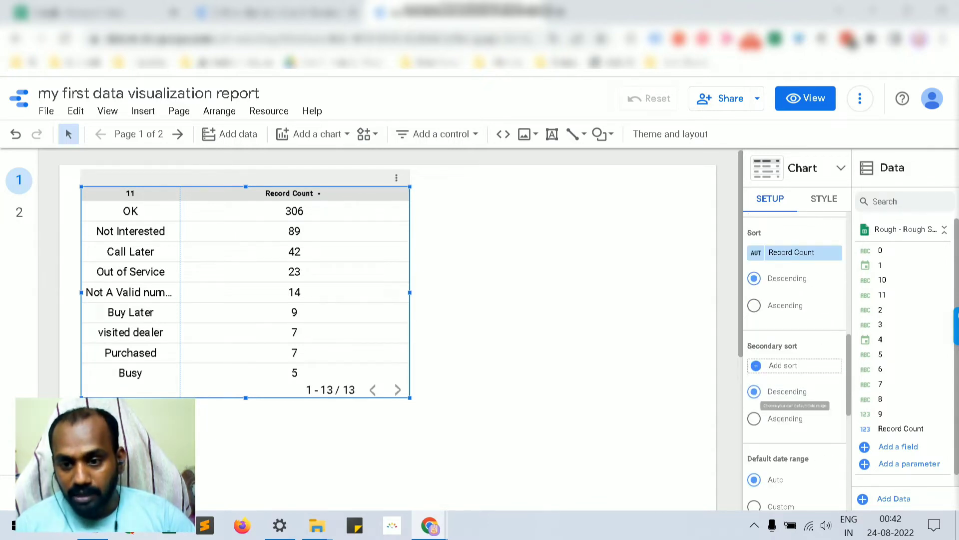
{"action": "scroll", "coordinate": [795, 394], "scroll_direction": "up", "scroll_amount": 4}
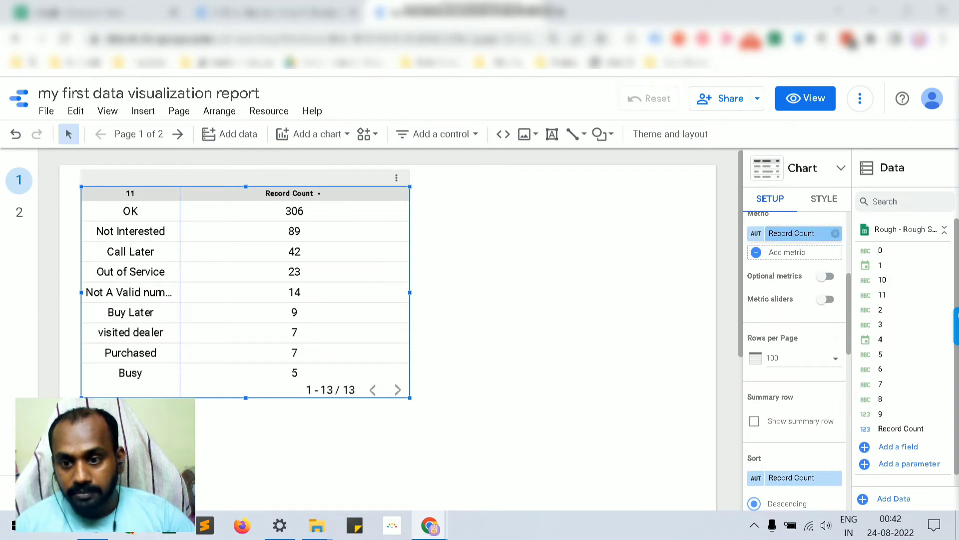
{"action": "scroll", "coordinate": [795, 350], "scroll_direction": "up", "scroll_amount": 3}
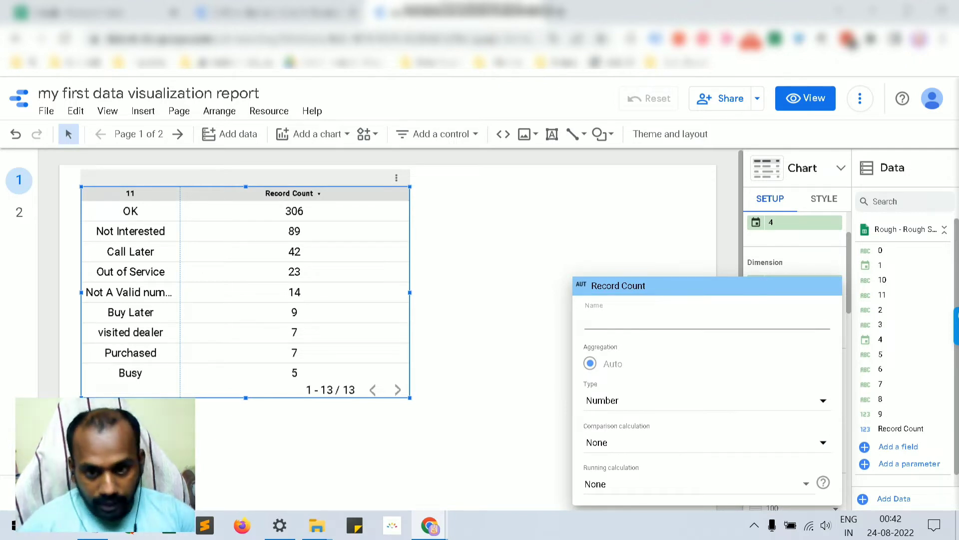
{"action": "type", "text": "Stat"}
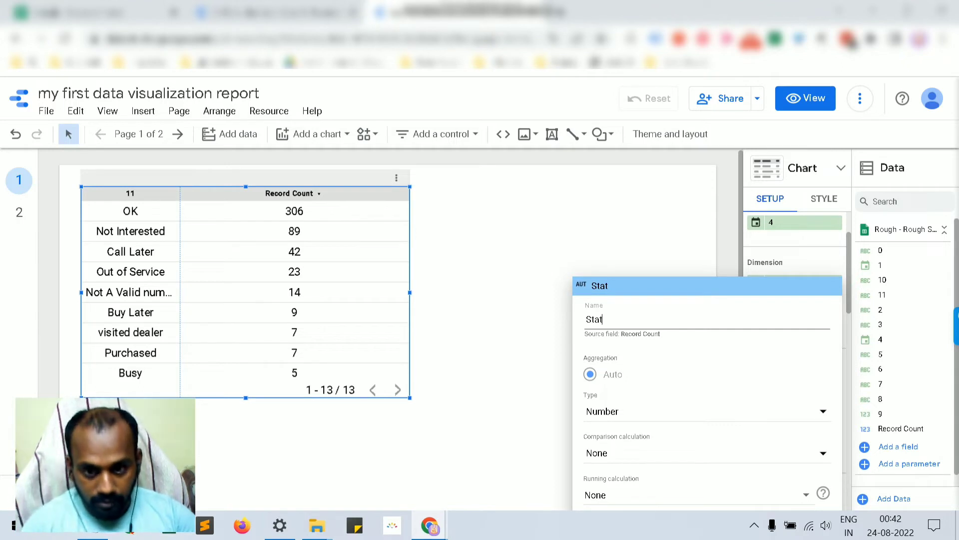
{"action": "type", "text": "us"}
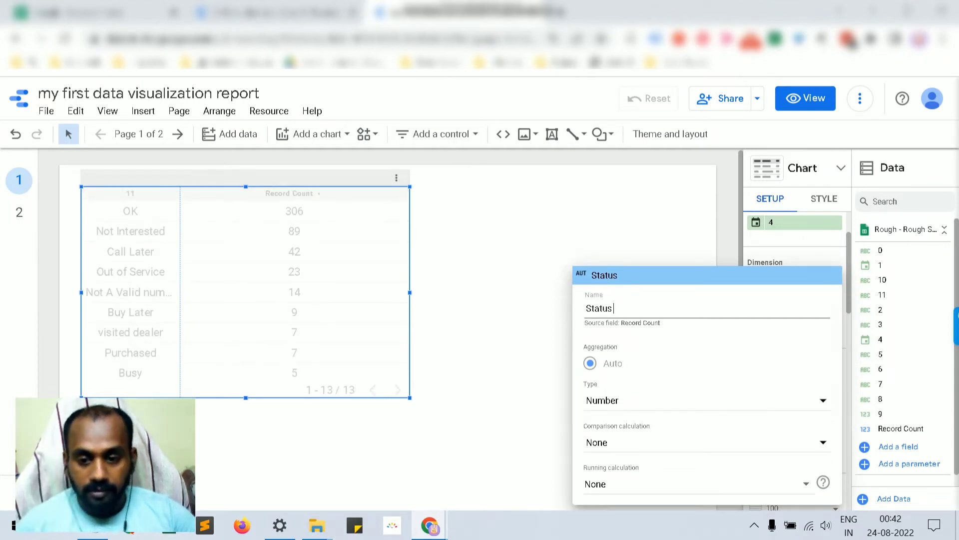
{"action": "type", "text": " Type Count"}
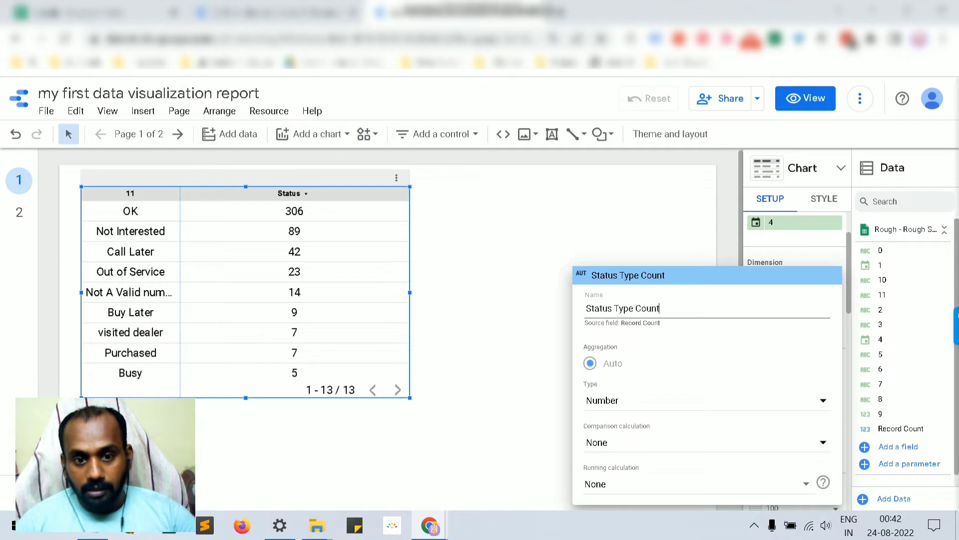
{"action": "key", "text": "Escape"}
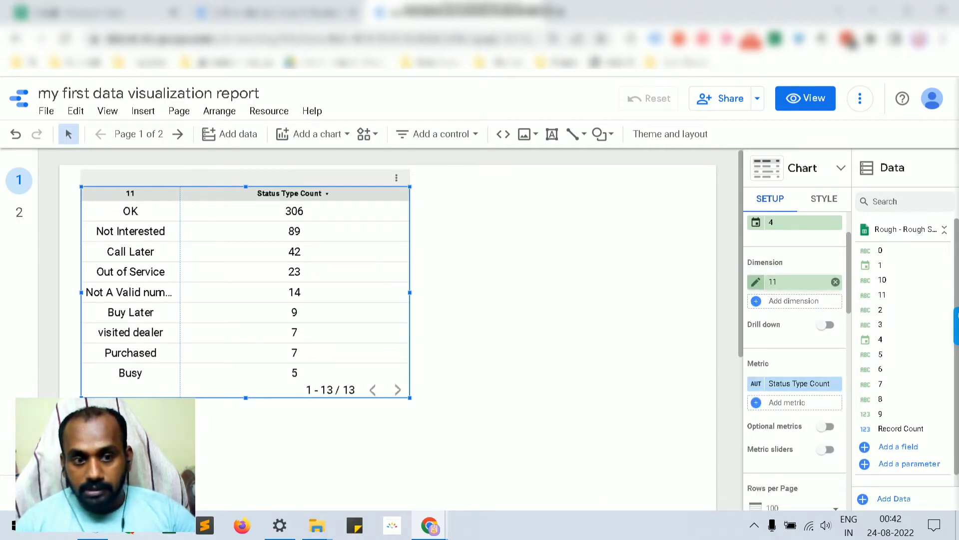
Step: Rename the table's dimension 11 as "Status Type"
{"action": "left_click", "coordinate": [756, 282]}
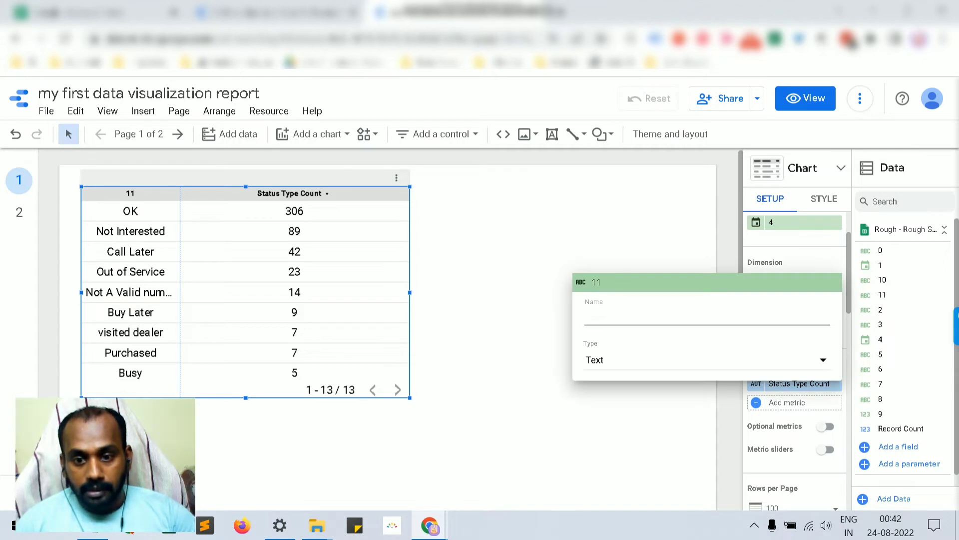
{"action": "type", "text": "St"}
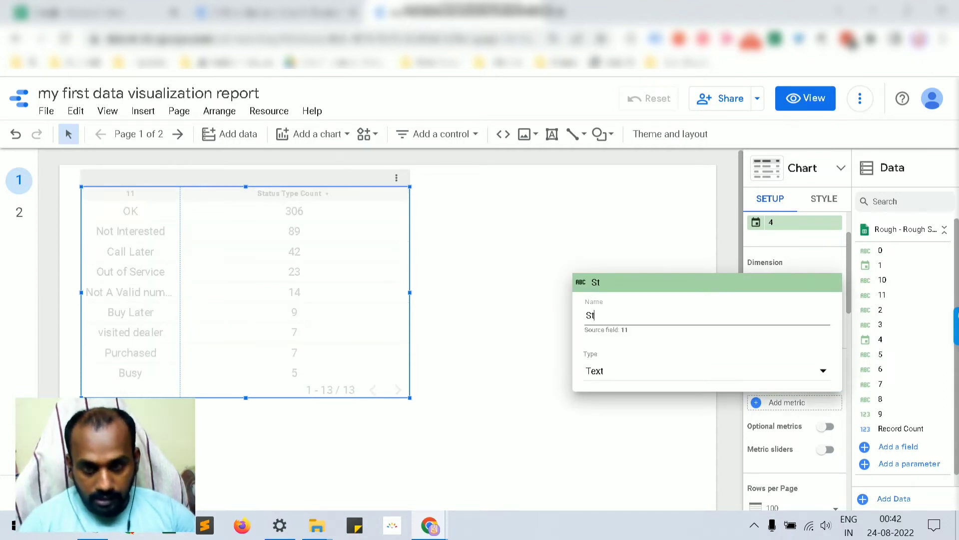
{"action": "type", "text": "atus Type"}
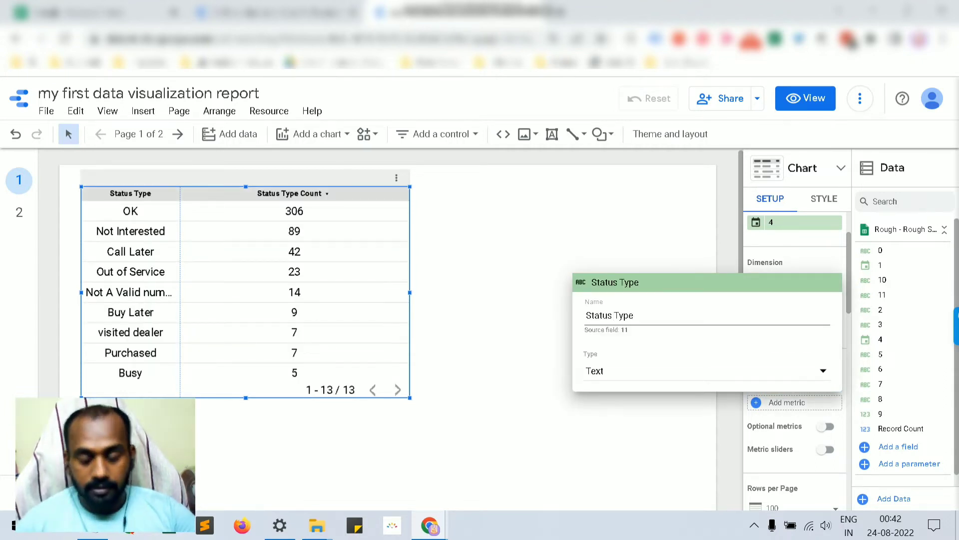
{"action": "key", "text": "Escape"}
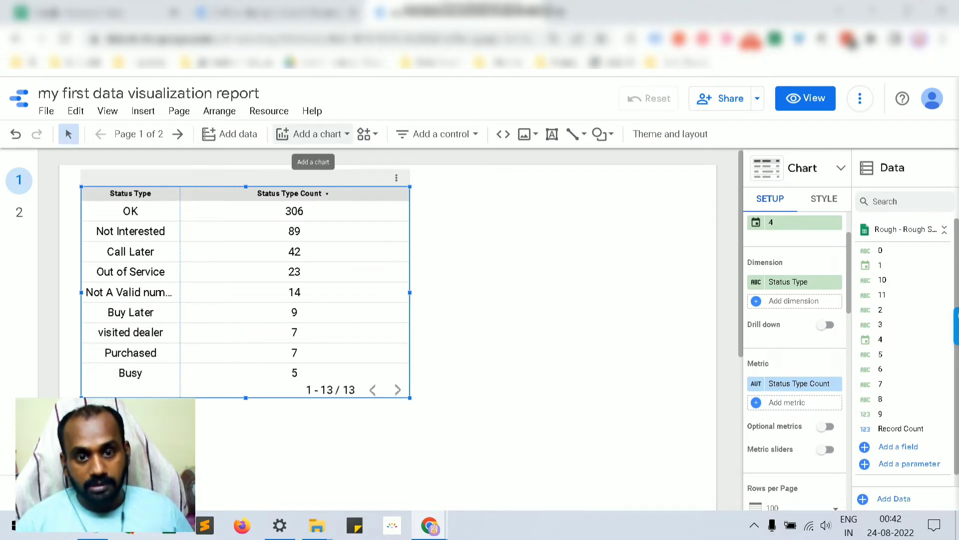
Step: Add a pie chart to the right of the table and enlarge it down to the lower part of the page
{"action": "left_click", "coordinate": [309, 133]}
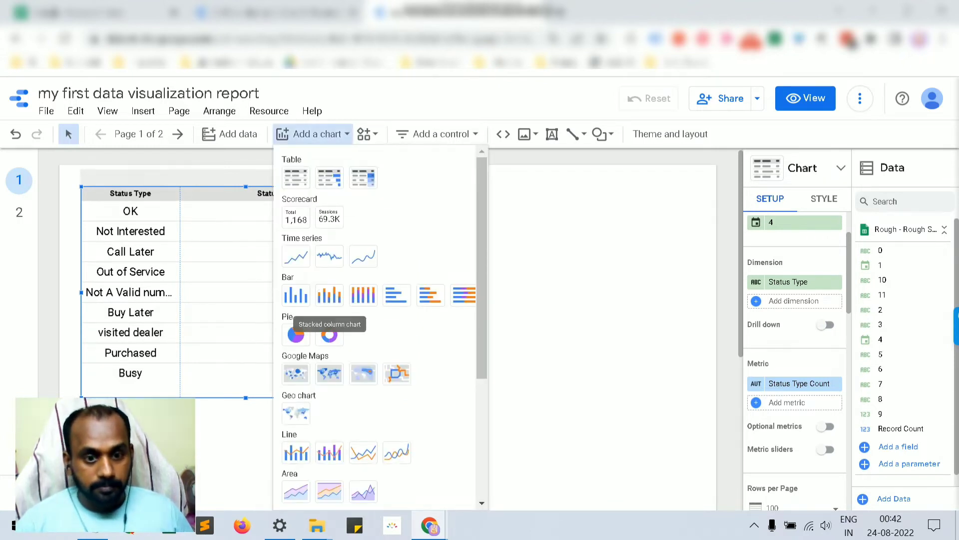
{"action": "left_click", "coordinate": [295, 334]}
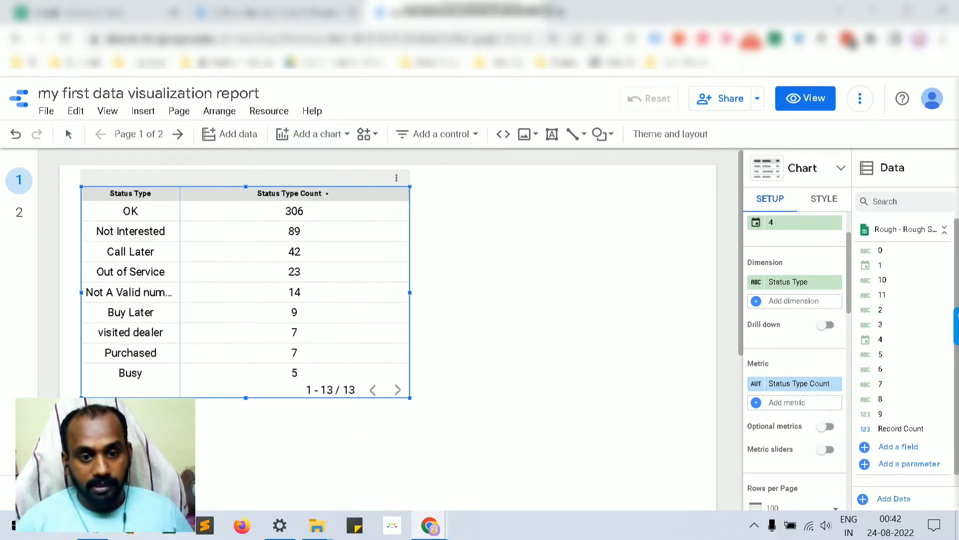
{"action": "left_click", "coordinate": [494, 223]}
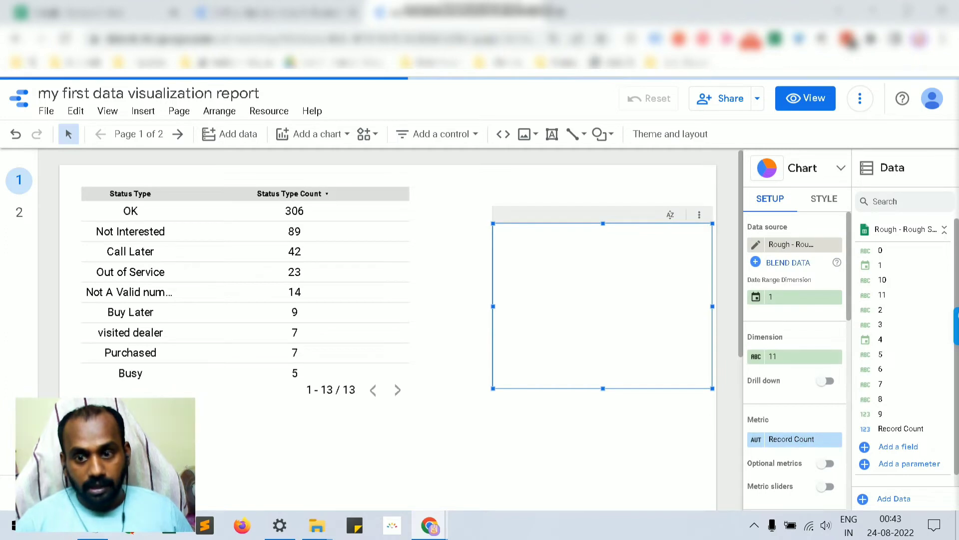
{"action": "left_click_drag", "start_coordinate": [622, 336], "coordinate": [574, 324]}
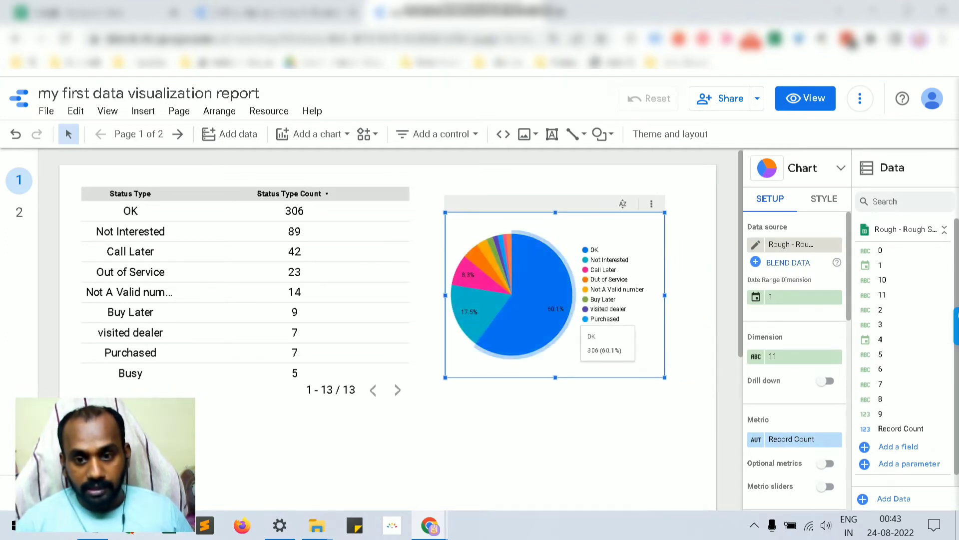
{"action": "left_click_drag", "start_coordinate": [664, 378], "coordinate": [707, 493]}
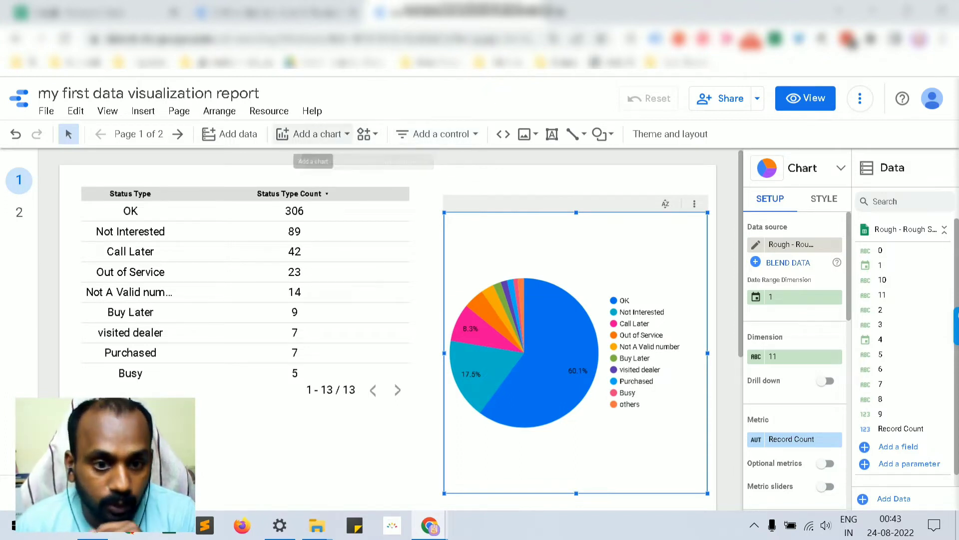
Step: Try to draw a text box in the narrow space above the pie chart
{"action": "left_click", "coordinate": [310, 134]}
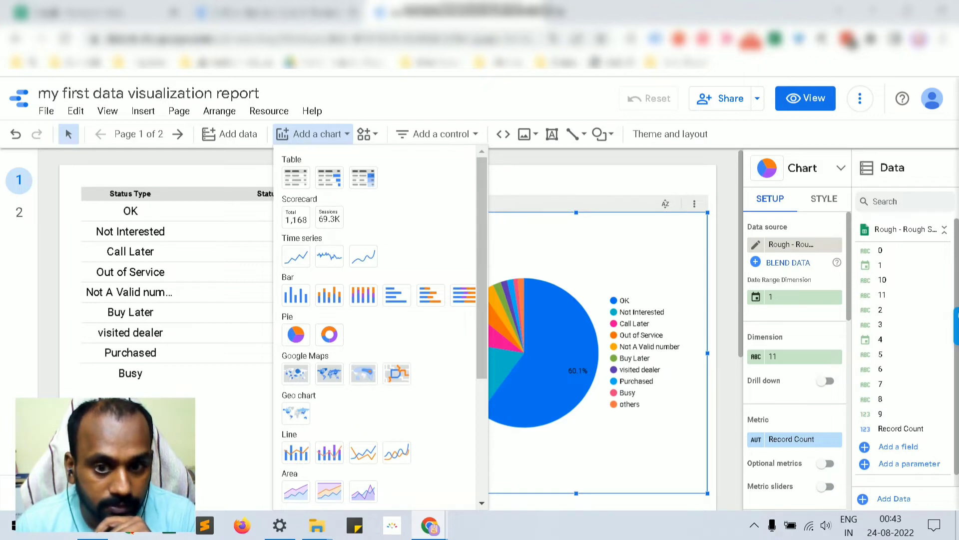
{"action": "left_click", "coordinate": [551, 133]}
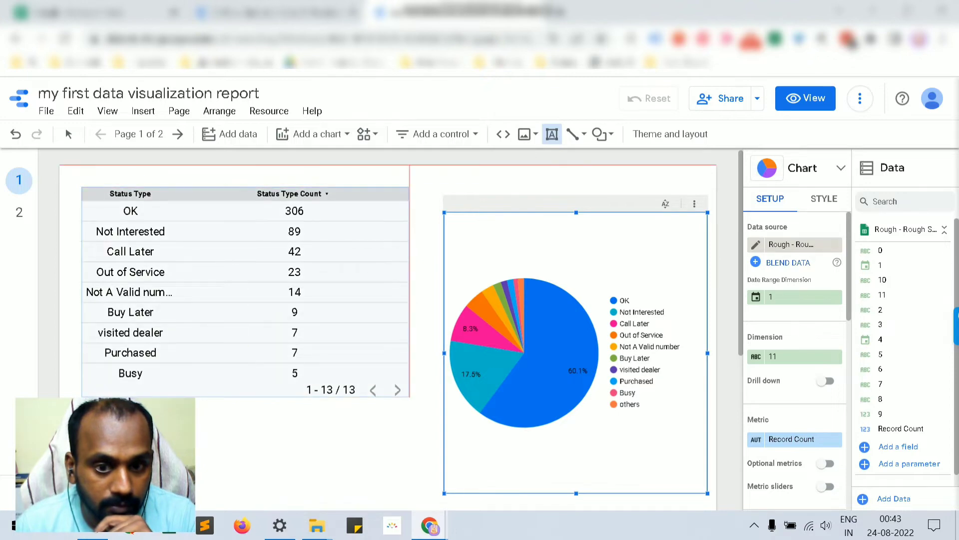
{"action": "left_click_drag", "start_coordinate": [436, 165], "coordinate": [547, 193]}
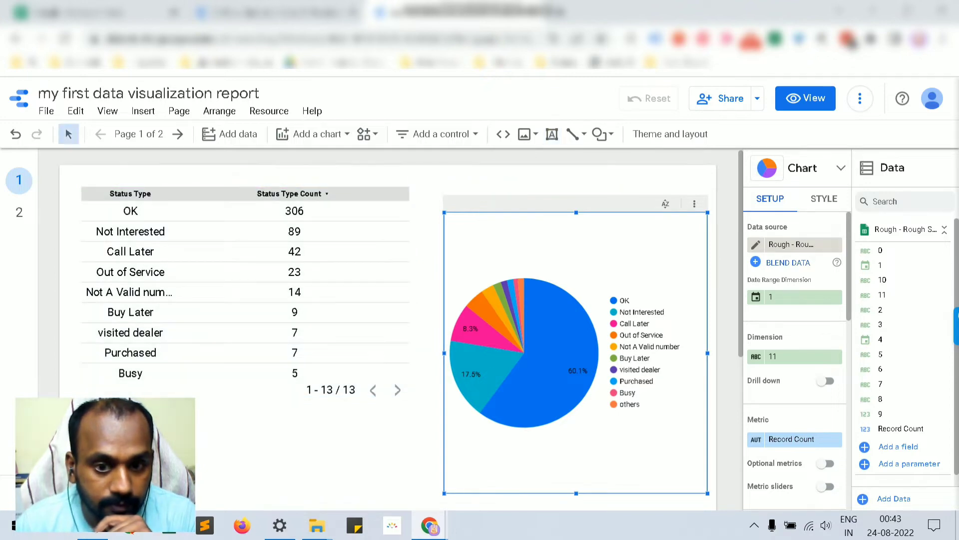
Step: Move the pie chart and the table down the page to free space above them
{"action": "scroll", "coordinate": [482, 179], "scroll_direction": "down", "scroll_amount": 3}
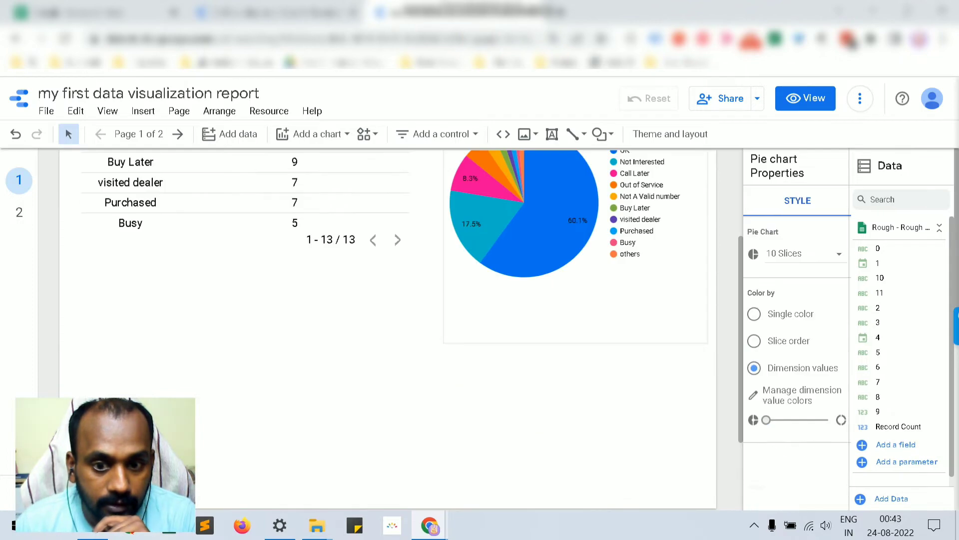
{"action": "left_click_drag", "start_coordinate": [594, 234], "coordinate": [576, 336]}
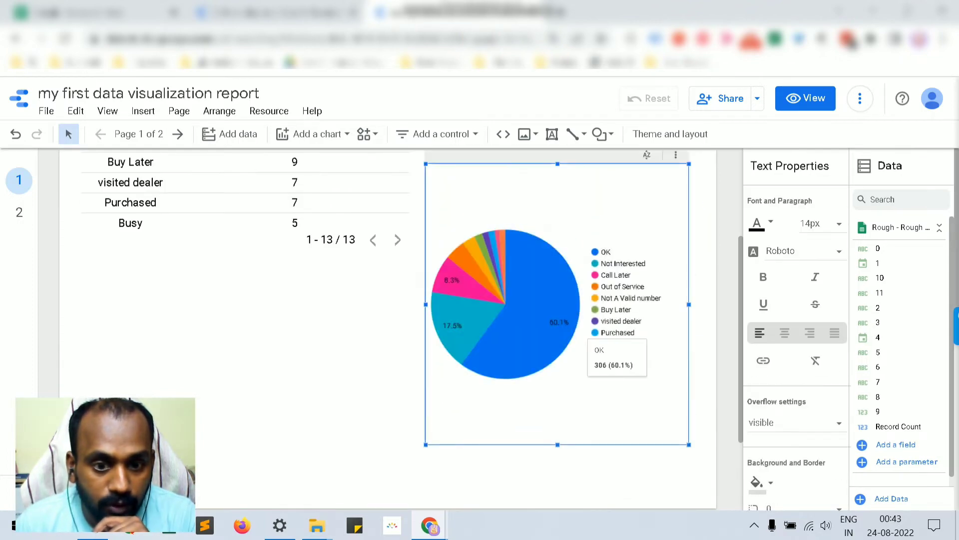
{"action": "scroll", "coordinate": [577, 336], "scroll_direction": "up", "scroll_amount": 3}
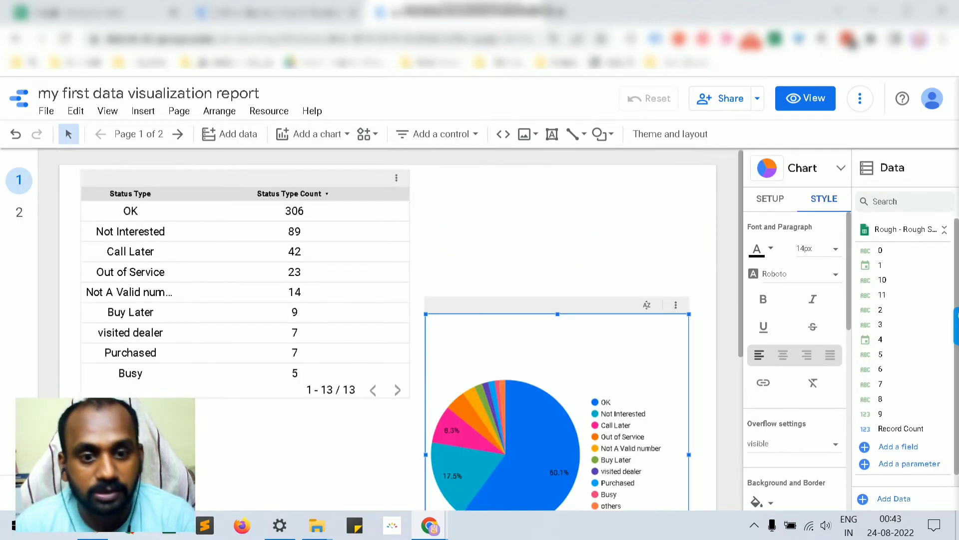
{"action": "left_click_drag", "start_coordinate": [225, 209], "coordinate": [237, 334]}
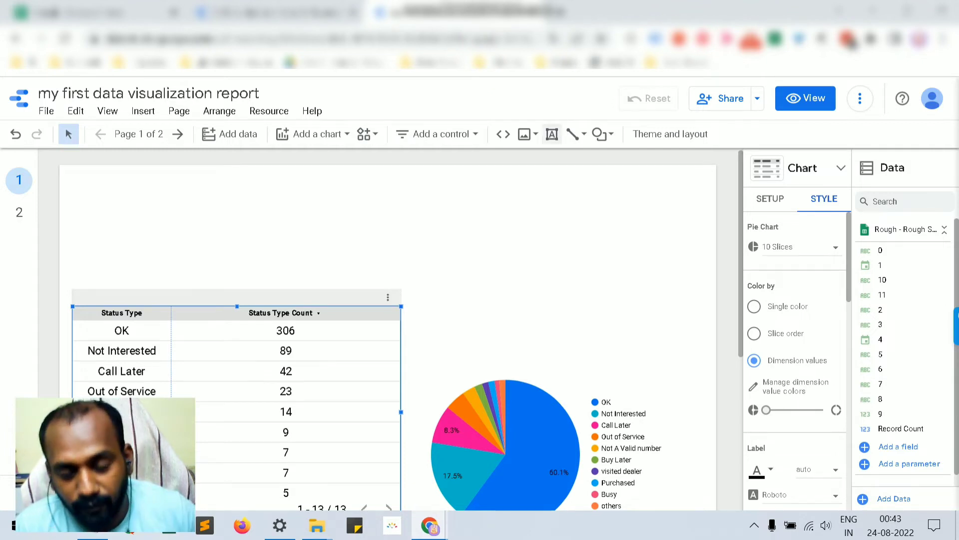
Step: Add a text box above the pie chart with the text "Pie Chart For Analysis"
{"action": "left_click", "coordinate": [552, 134]}
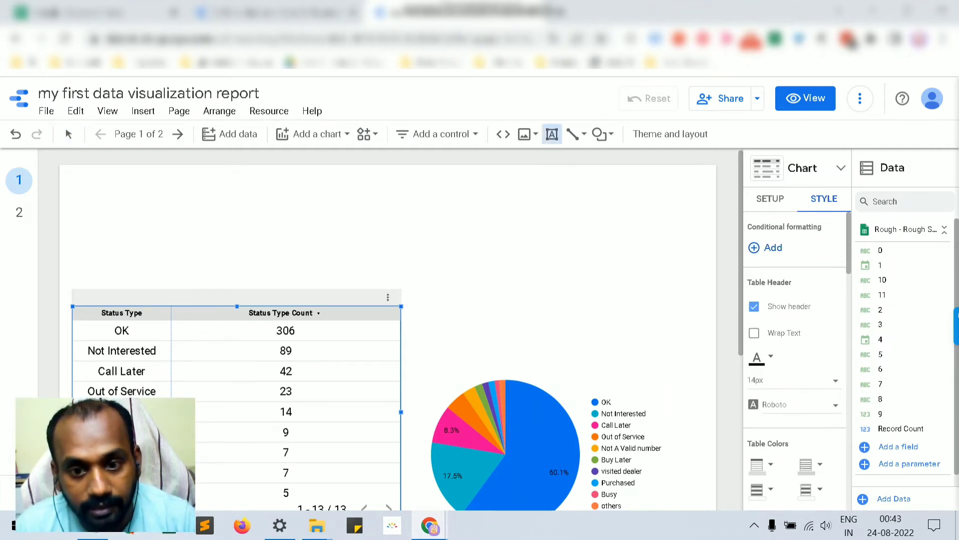
{"action": "key", "text": "Escape"}
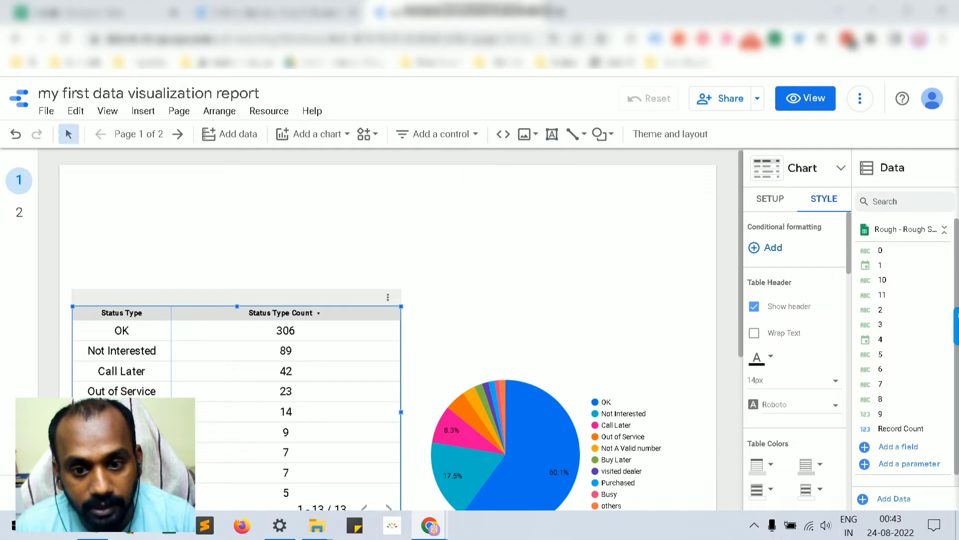
{"action": "left_click", "coordinate": [517, 233]}
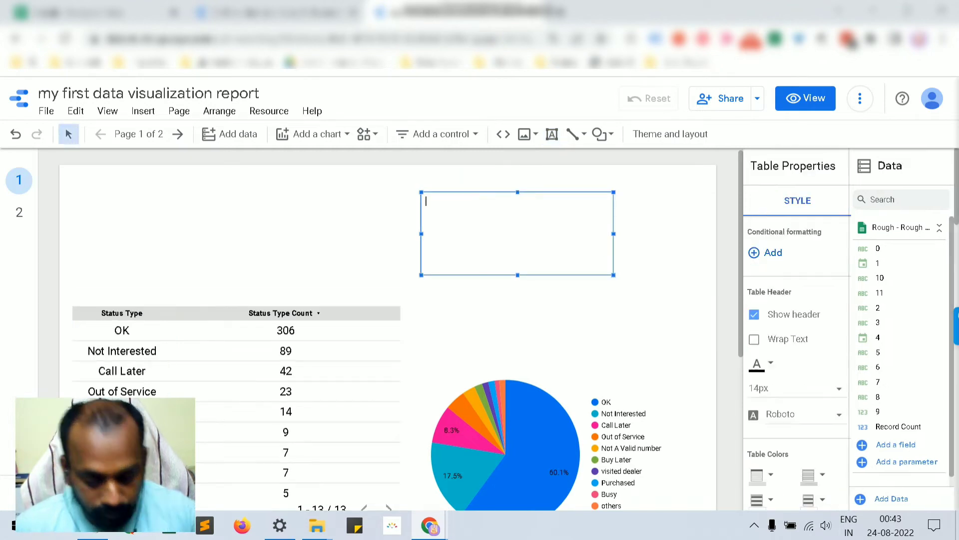
{"action": "type", "text": "Pie Char"}
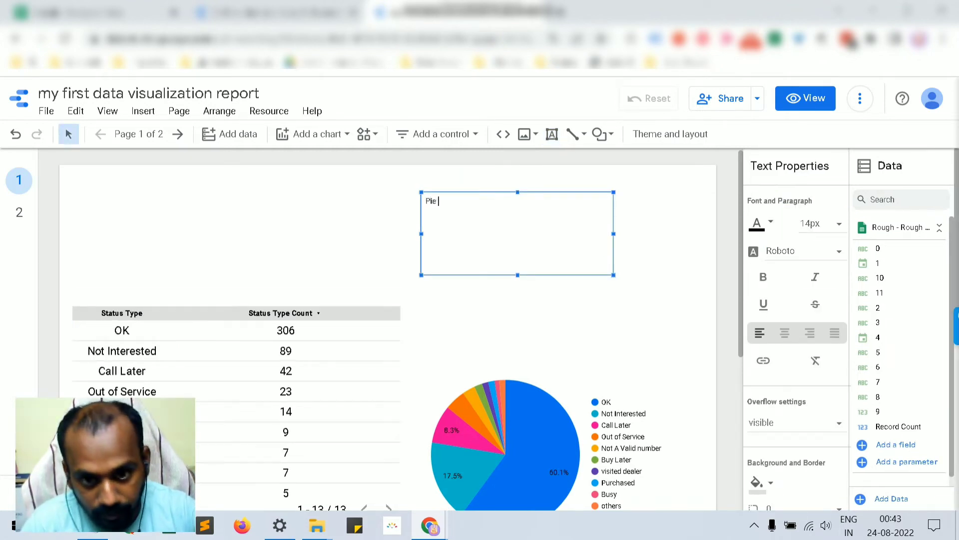
{"action": "key", "text": "BackSpace"}
{"action": "key", "text": "BackSpace"}
{"action": "key", "text": "BackSpace"}
{"action": "type", "text": "hart FO"}
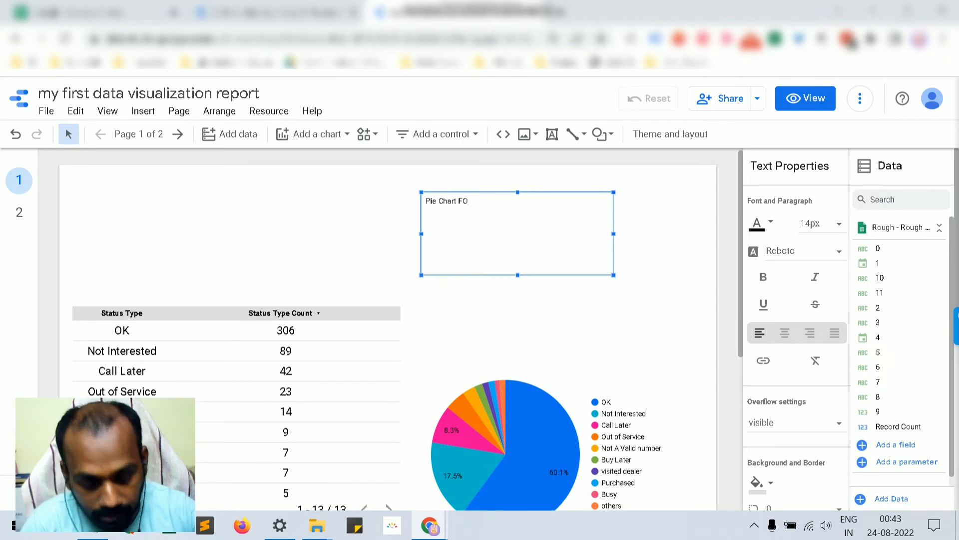
{"action": "key", "text": "BackSpace"}
{"action": "type", "text": "or Anal"}
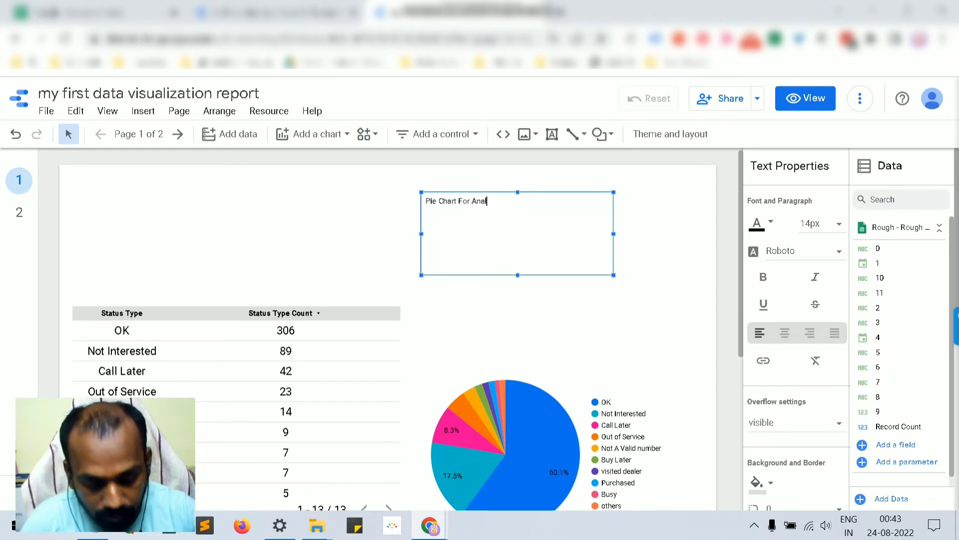
{"action": "type", "text": "ysis"}
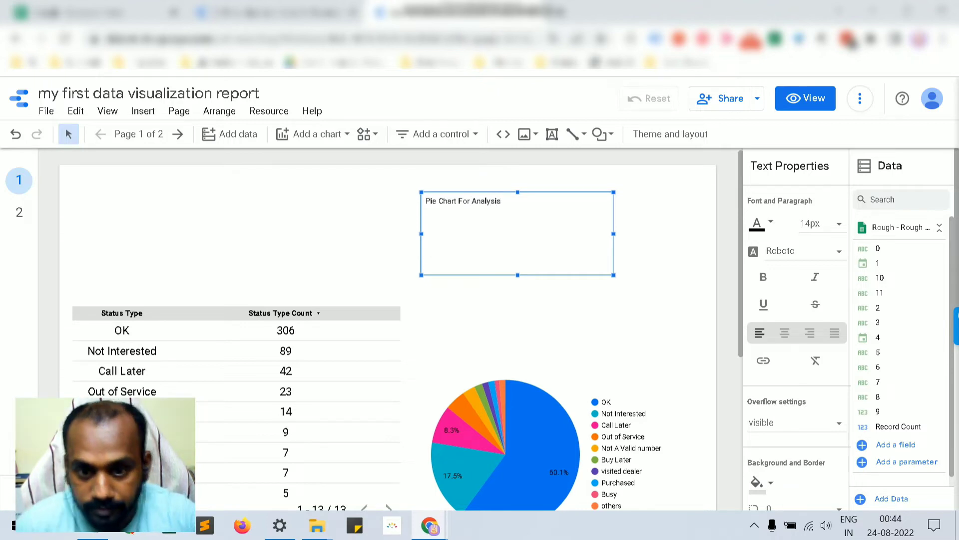
Step: Format the pie chart heading as underlined 20px text and move its text box closer to the chart
{"action": "key", "text": "ctrl+a"}
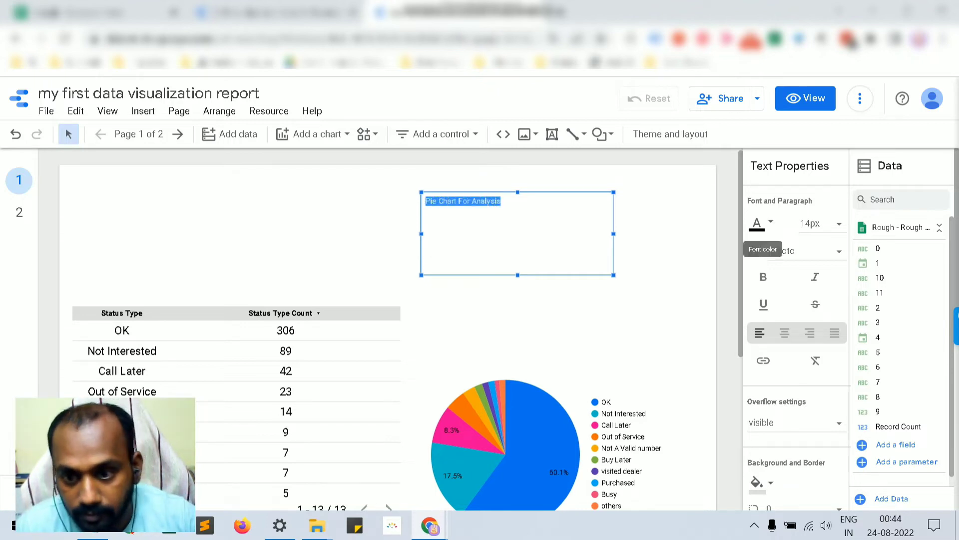
{"action": "left_click", "coordinate": [819, 224]}
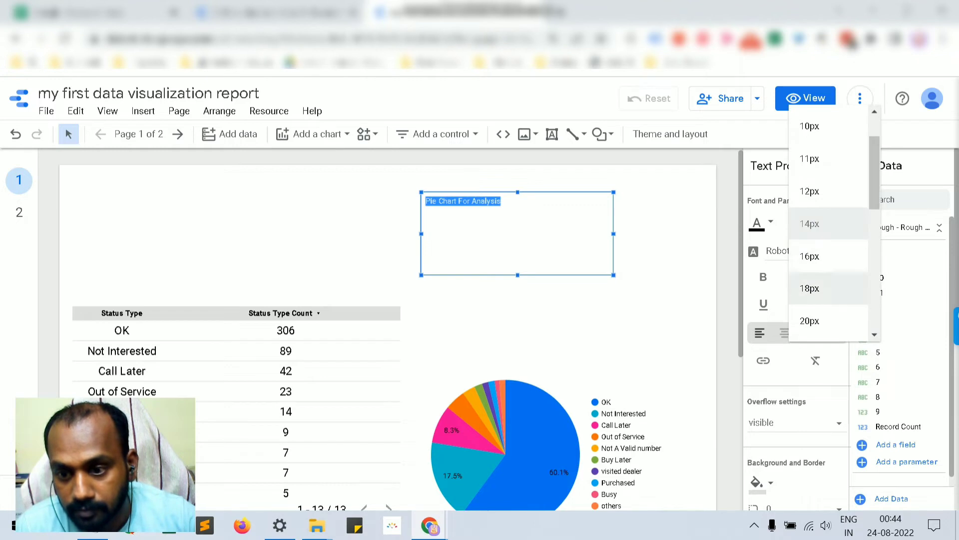
{"action": "left_click", "coordinate": [809, 320]}
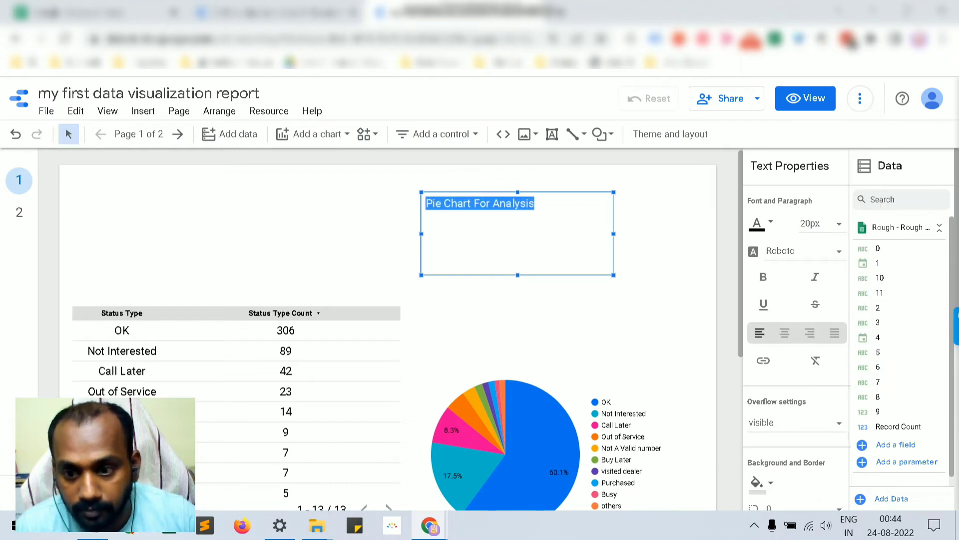
{"action": "left_click", "coordinate": [763, 304]}
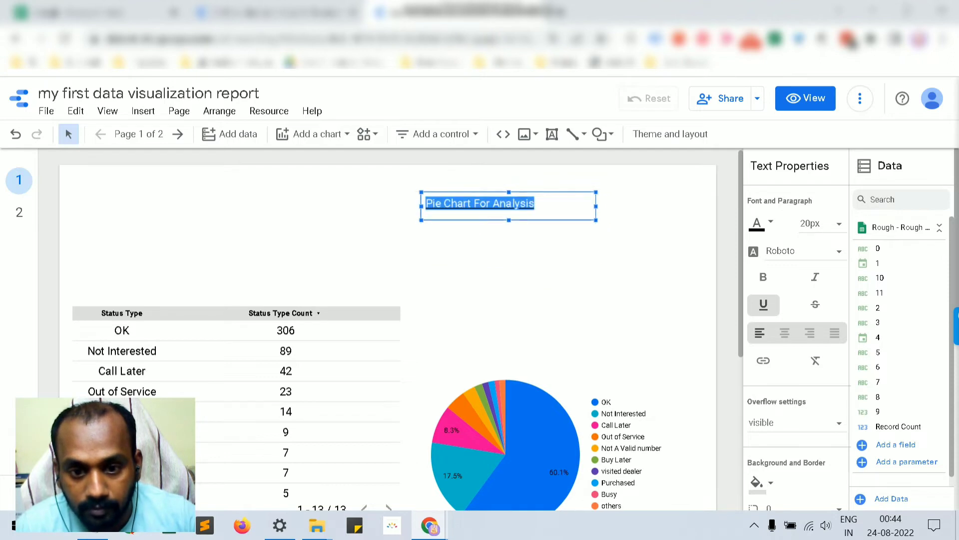
{"action": "left_click", "coordinate": [480, 204]}
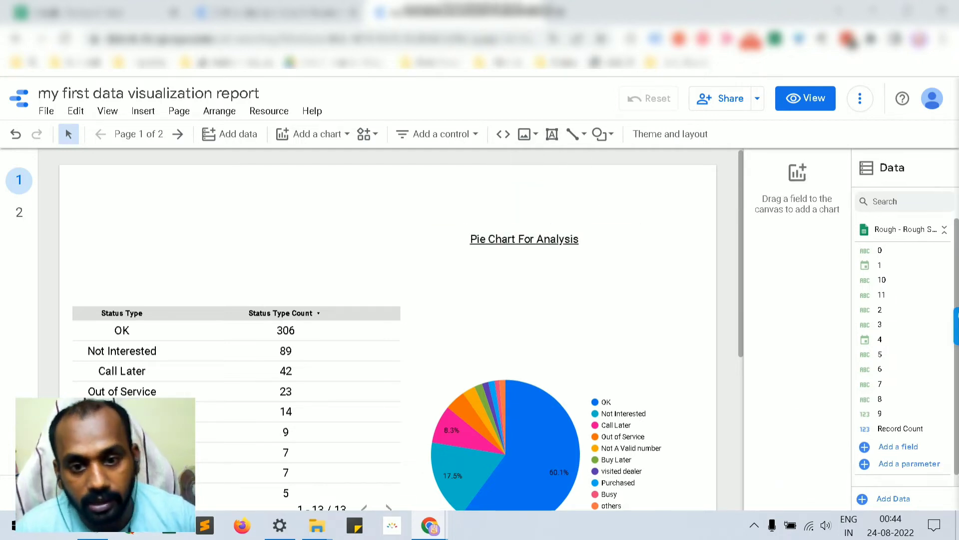
Step: Add a date range control above the "Pie Chart For Analysis" heading
{"action": "left_click", "coordinate": [438, 134]}
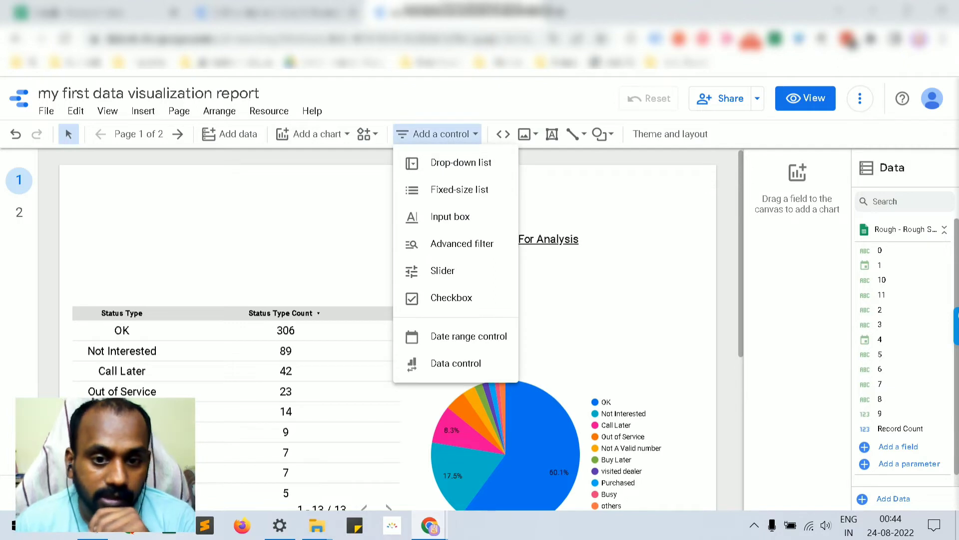
{"action": "left_click", "coordinate": [470, 336]}
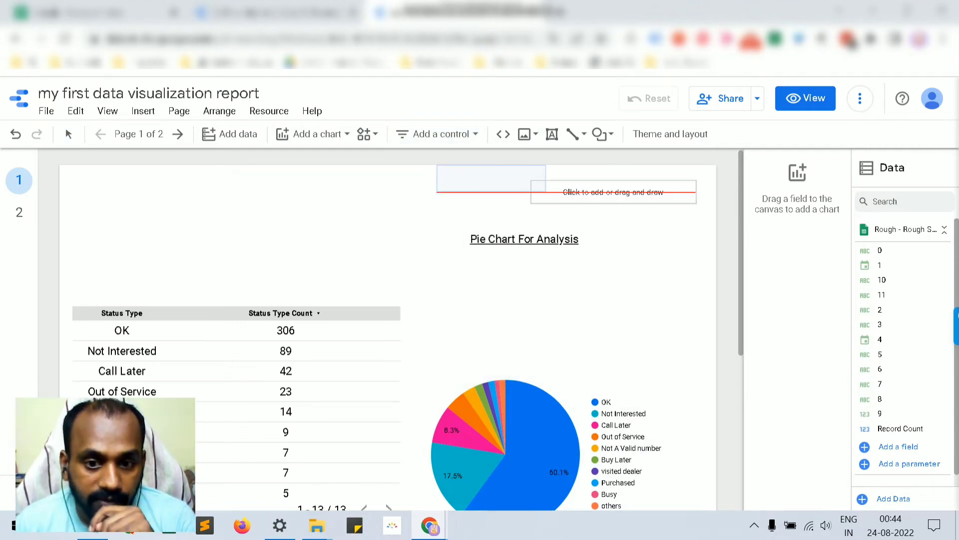
{"action": "left_click", "coordinate": [531, 179]}
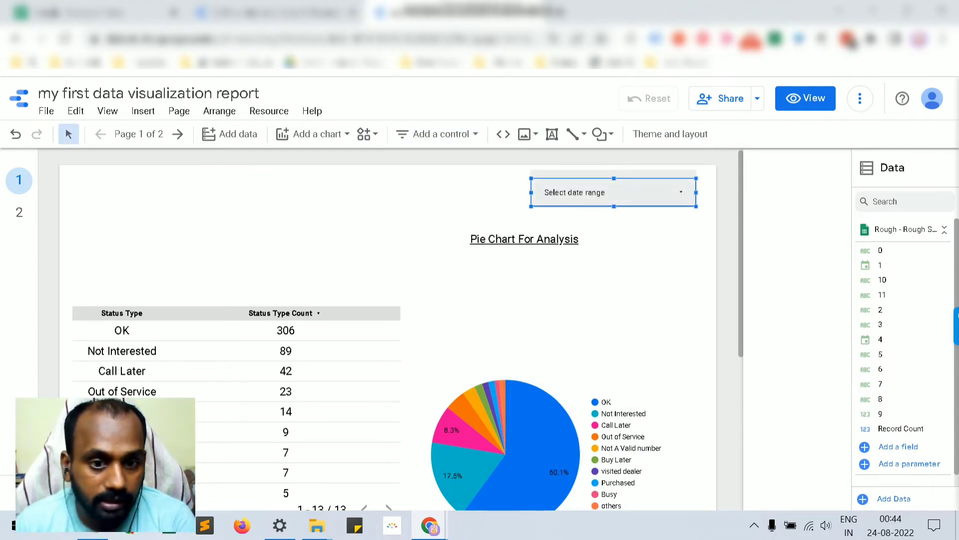
Step: Add a drop-down list control in the free space above the table
{"action": "left_click", "coordinate": [438, 134]}
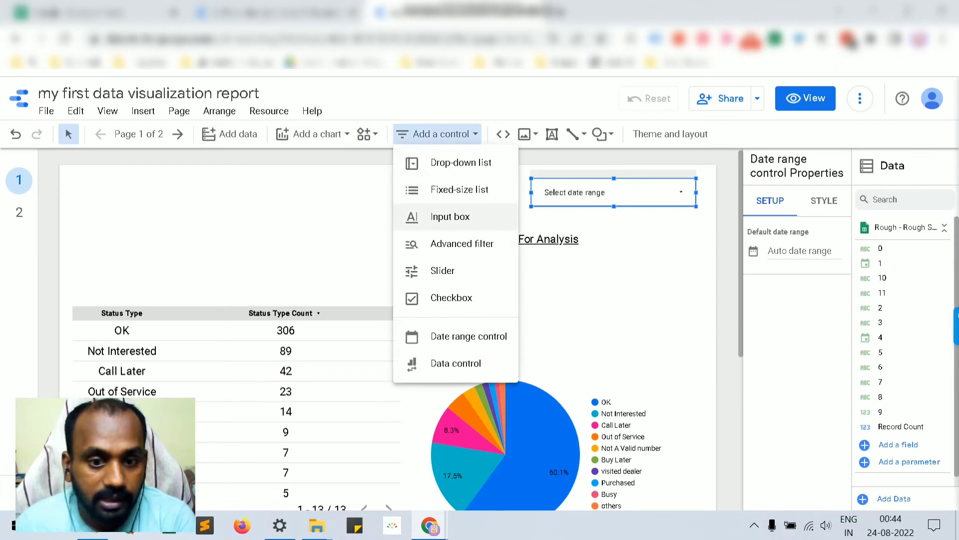
{"action": "left_click", "coordinate": [450, 163]}
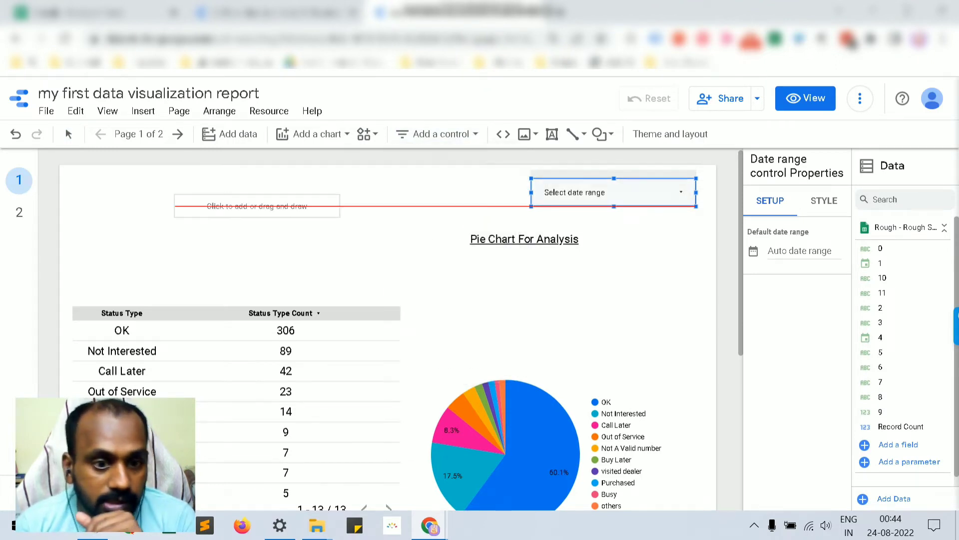
{"action": "left_click", "coordinate": [115, 185]}
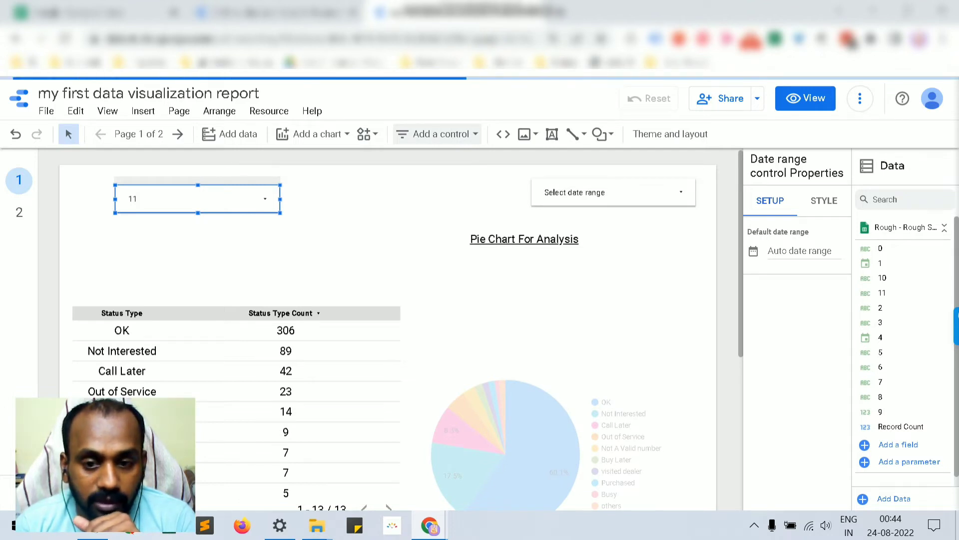
{"action": "right_click", "coordinate": [649, 193]}
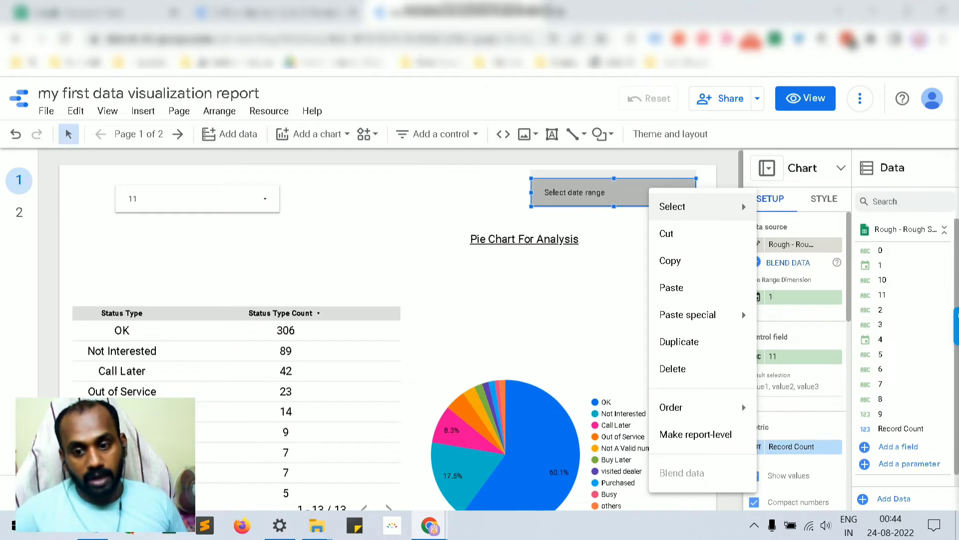
{"action": "mouse_move", "coordinate": [719, 314]}
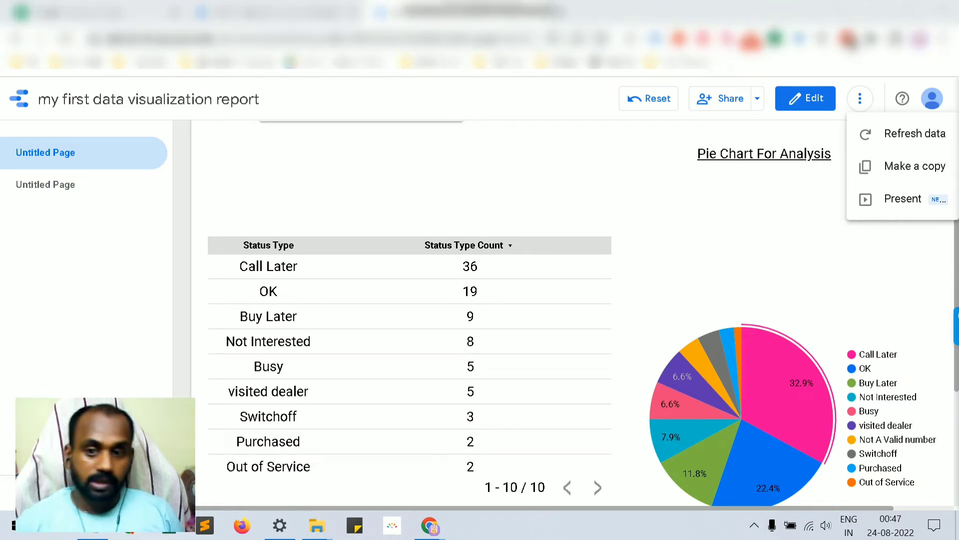
{"action": "key", "text": "Escape"}
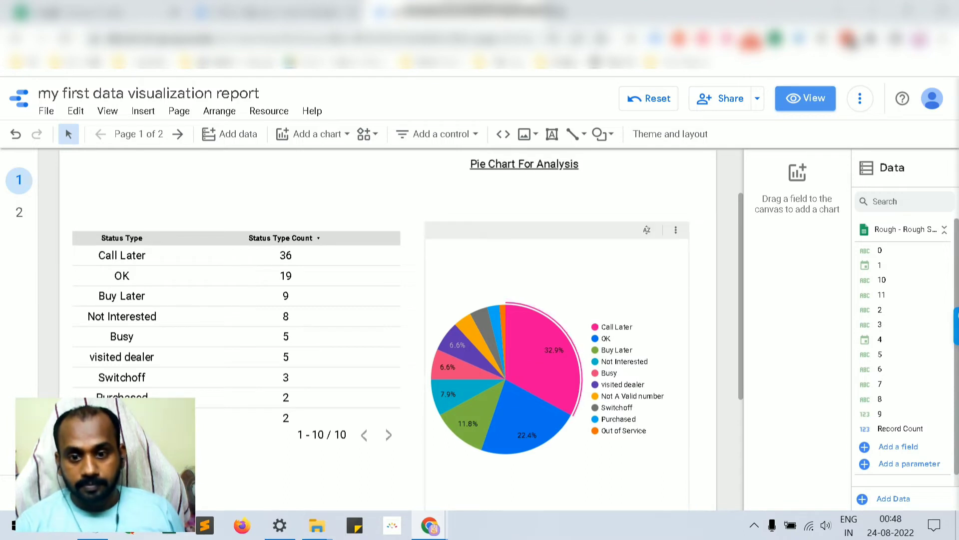
Step: Turn on cross-filtering for the status table
{"action": "left_click", "coordinate": [236, 325]}
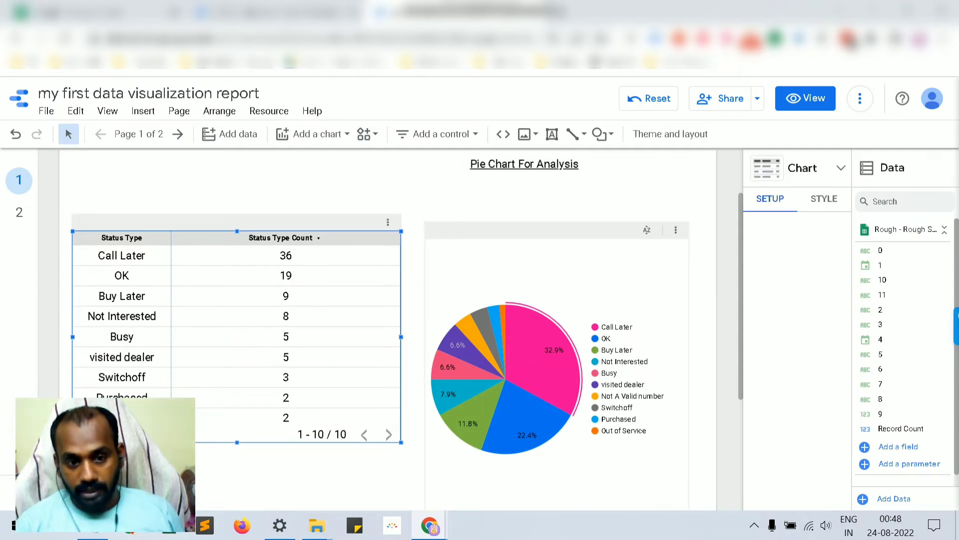
{"action": "scroll", "coordinate": [797, 349], "scroll_direction": "down", "scroll_amount": 5}
{"action": "scroll", "coordinate": [797, 350], "scroll_direction": "down", "scroll_amount": 5}
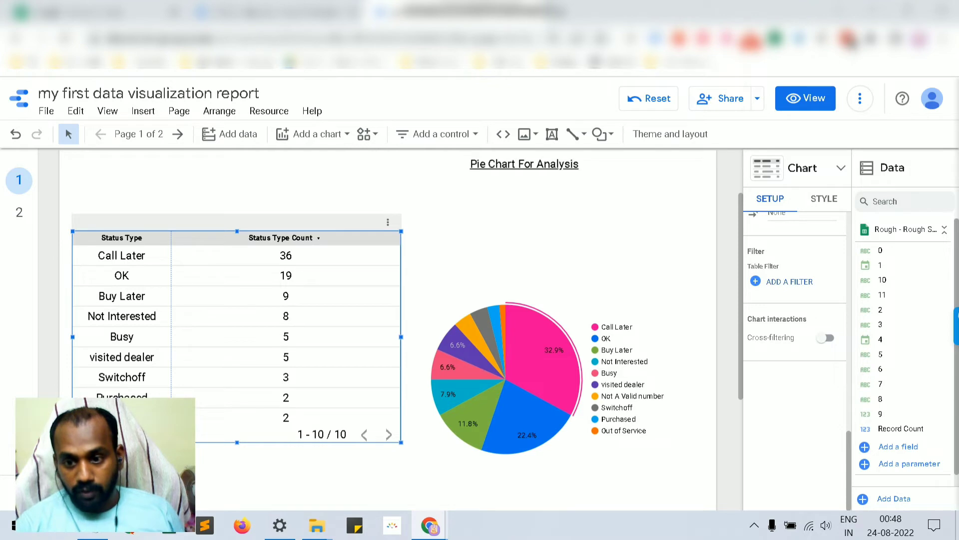
{"action": "left_click", "coordinate": [826, 338]}
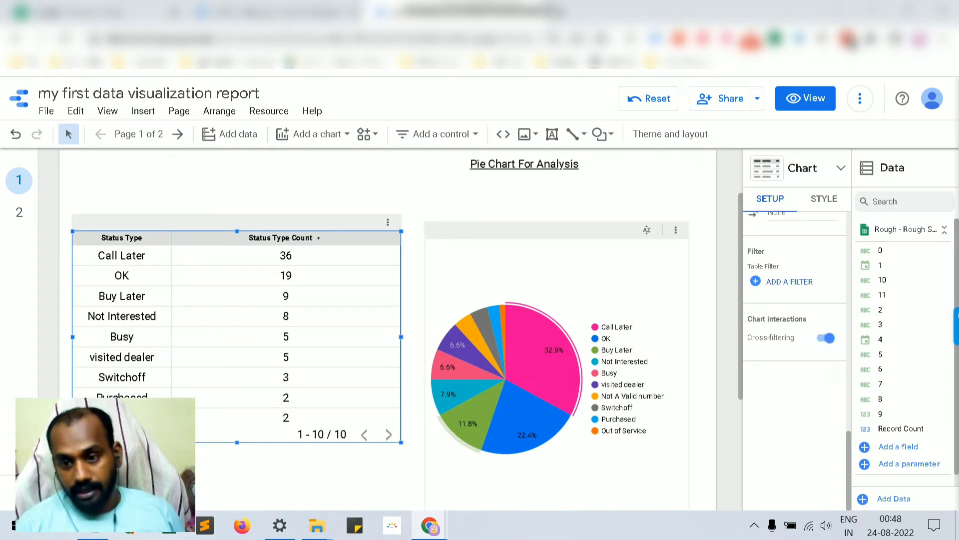
Step: Group the status table and the pie chart together
{"action": "left_click", "coordinate": [569, 340]}
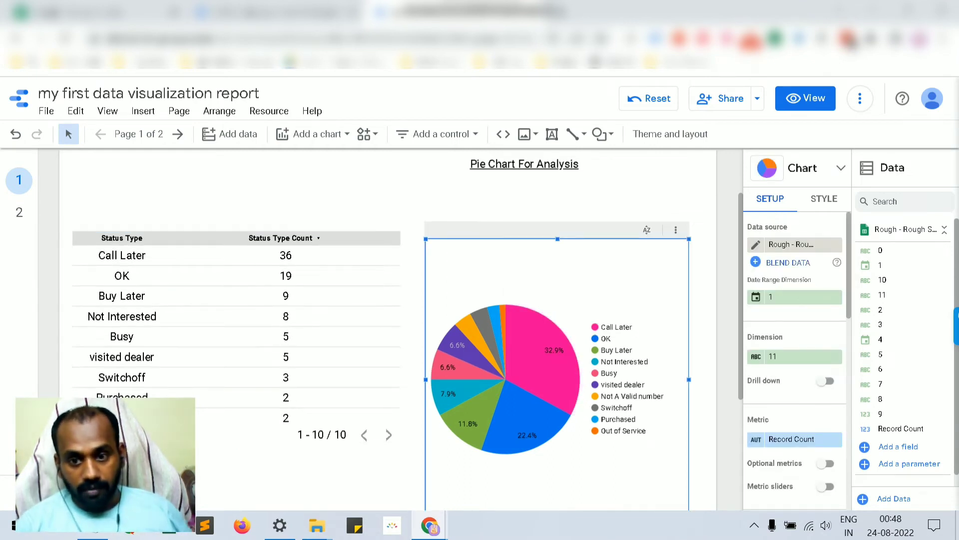
{"action": "left_click", "coordinate": [279, 270], "text": "shift"}
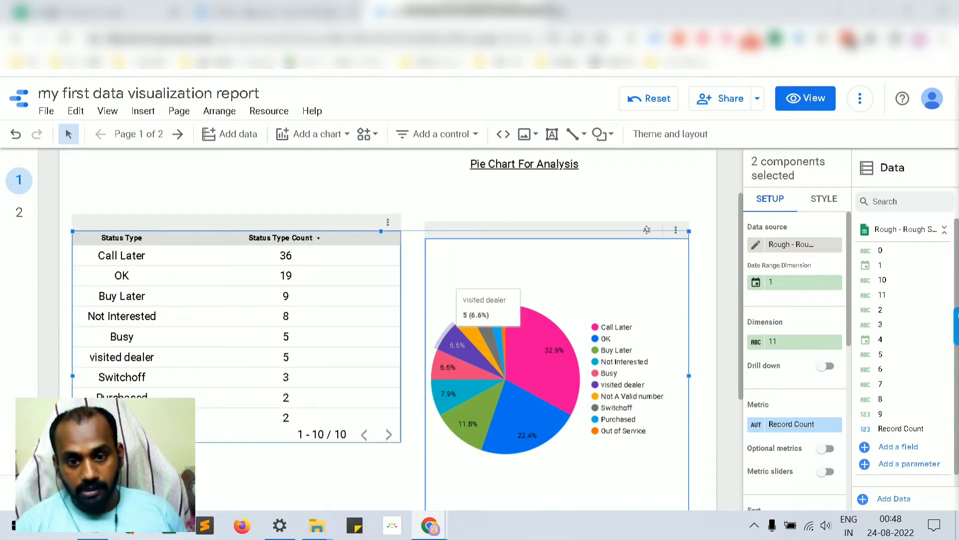
{"action": "right_click", "coordinate": [447, 335]}
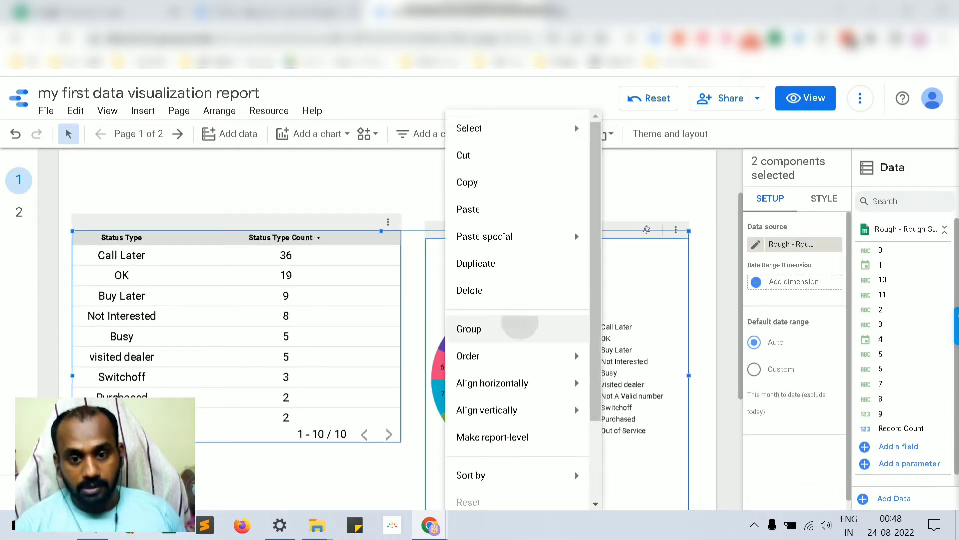
{"action": "left_click", "coordinate": [520, 327]}
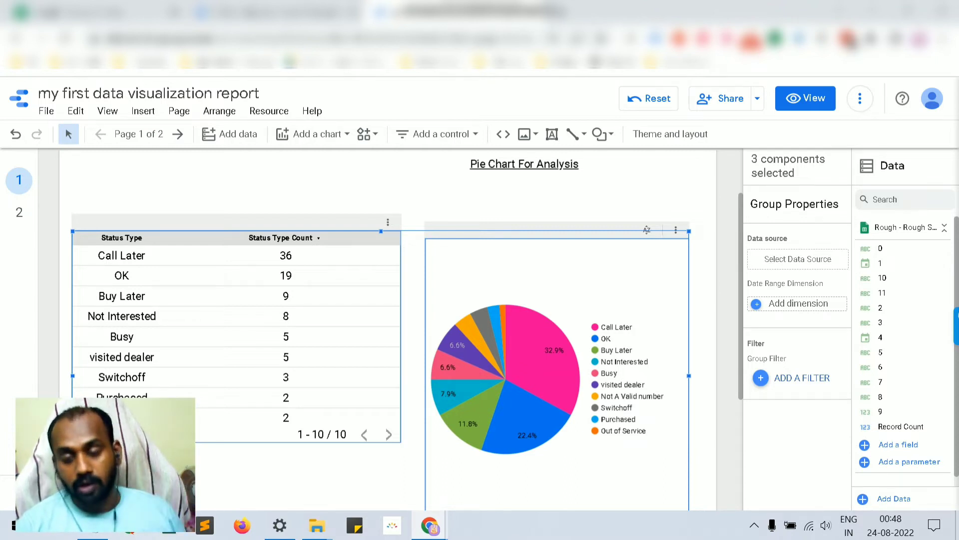
Step: Ungroup the status table and the pie chart and clear the selection
{"action": "key", "text": "ctrl+g"}
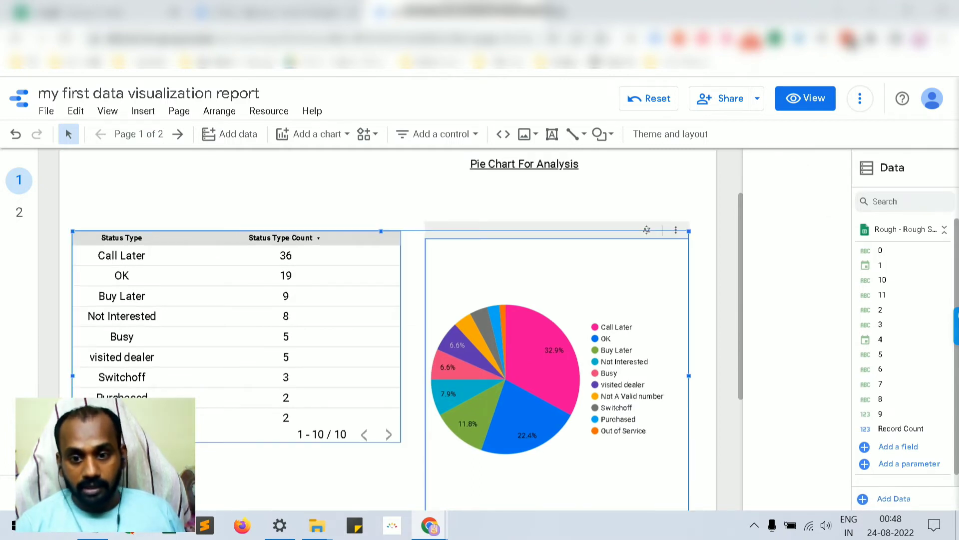
{"action": "right_click", "coordinate": [625, 300]}
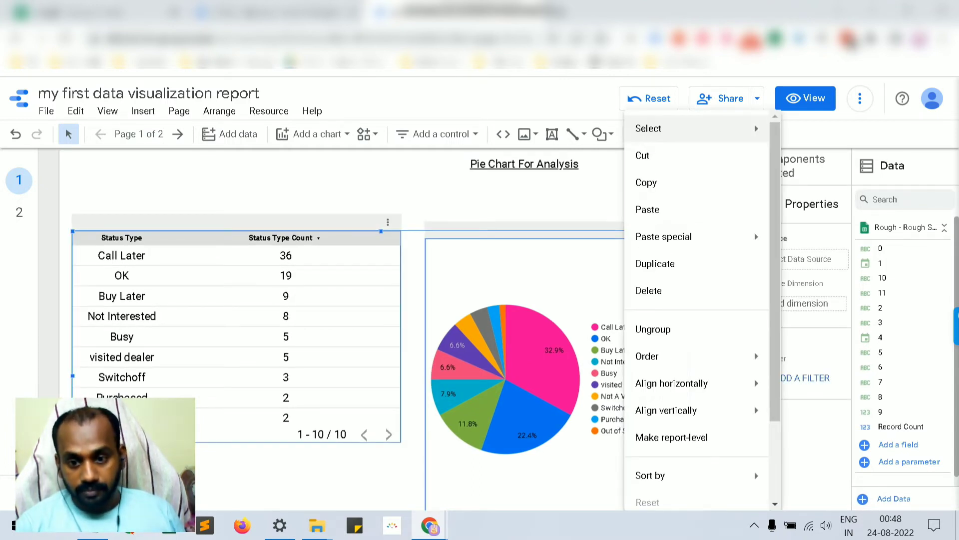
{"action": "left_click", "coordinate": [654, 328]}
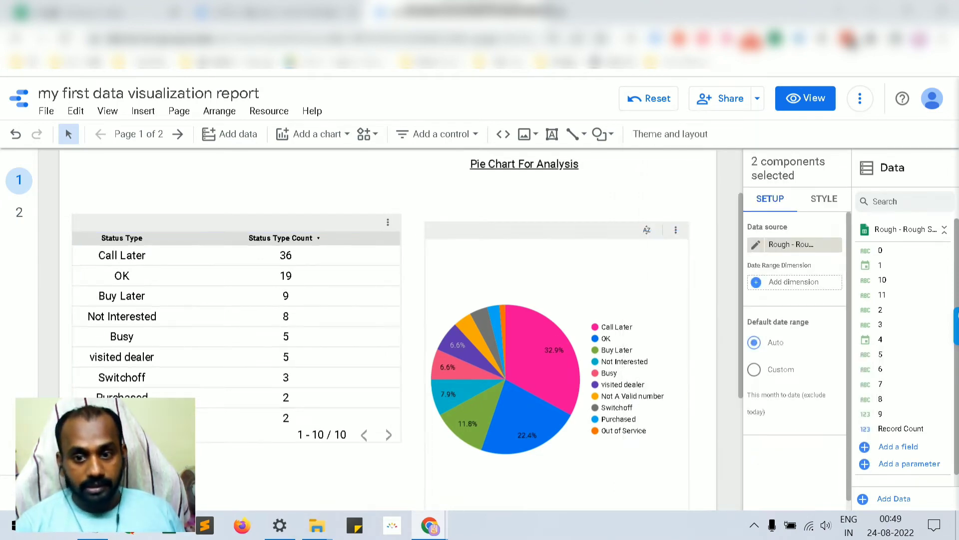
{"action": "key", "text": "Escape"}
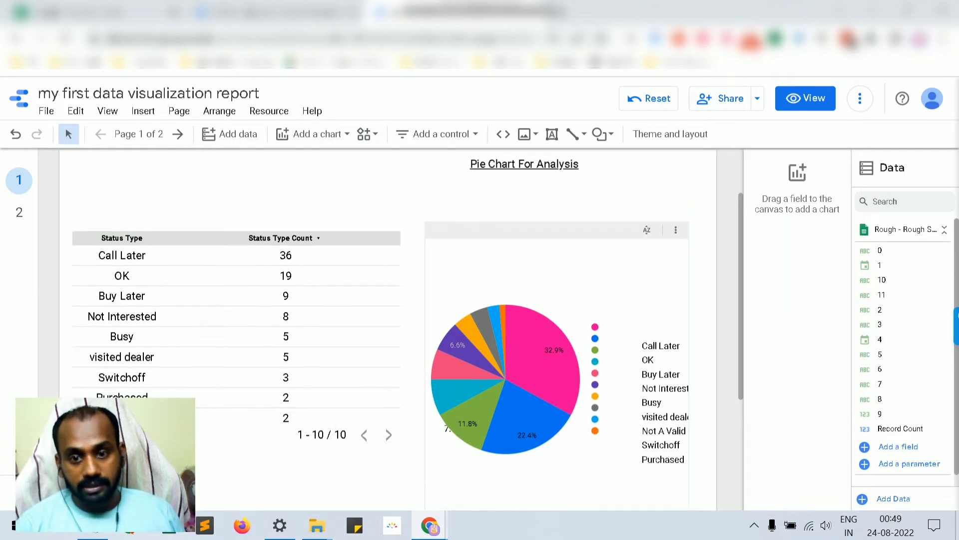
Step: Start a new filter for the pie chart and name it "1st filer"
{"action": "scroll", "coordinate": [524, 375], "scroll_direction": "up", "scroll_amount": 2}
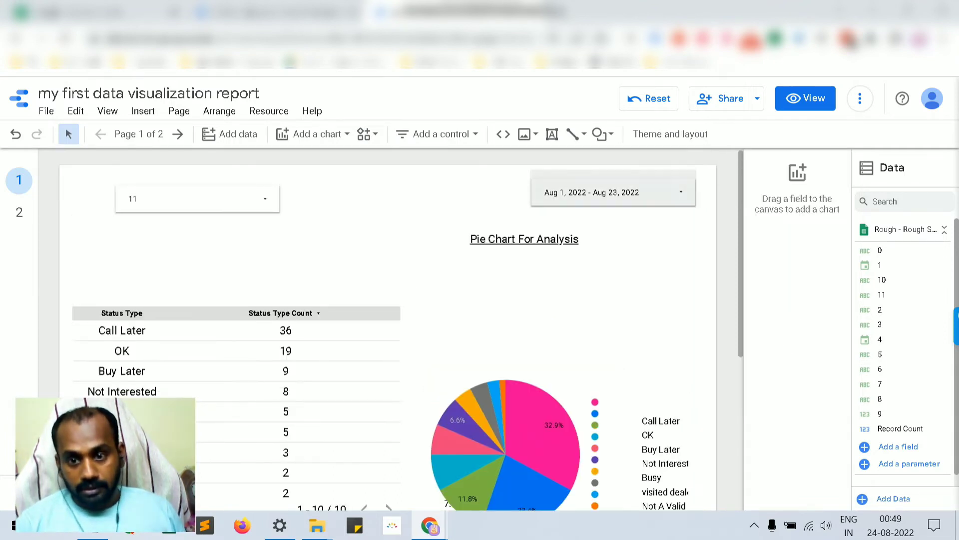
{"action": "left_click", "coordinate": [524, 360]}
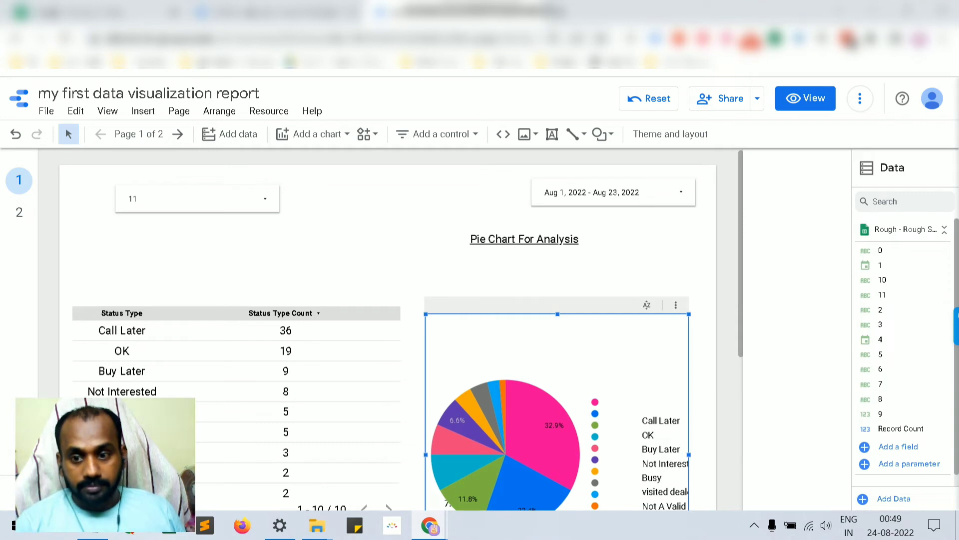
{"action": "scroll", "coordinate": [797, 325], "scroll_direction": "down", "scroll_amount": 10}
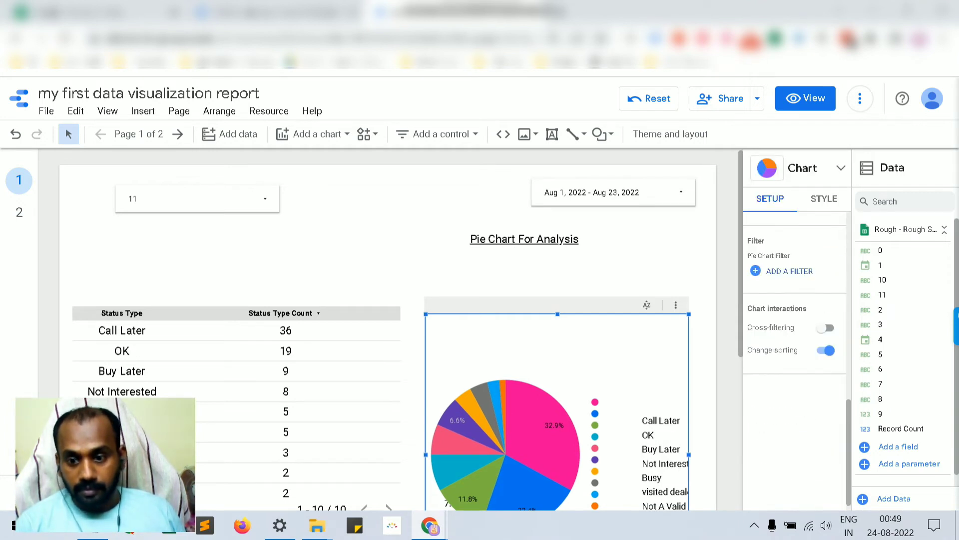
{"action": "left_click", "coordinate": [789, 270]}
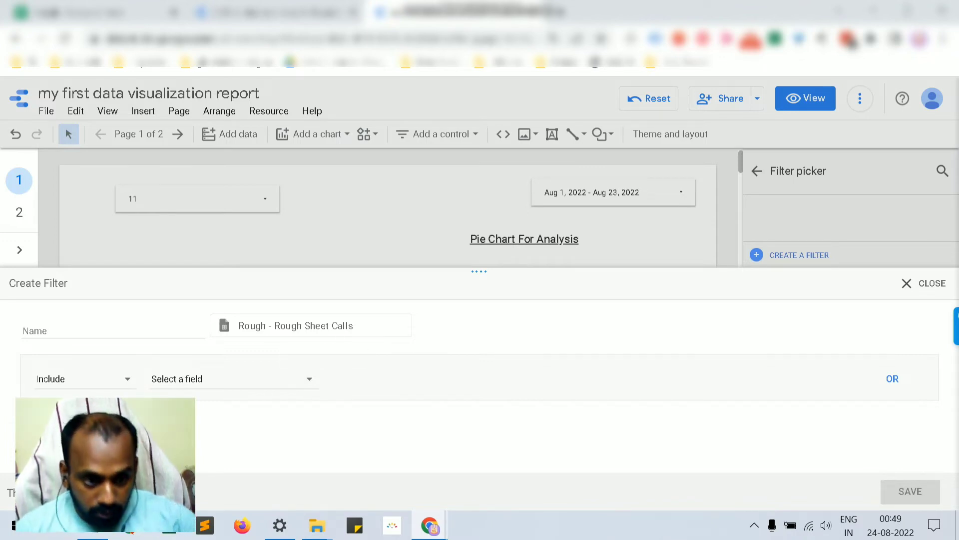
{"action": "left_click", "coordinate": [113, 329]}
{"action": "type", "text": "1st"}
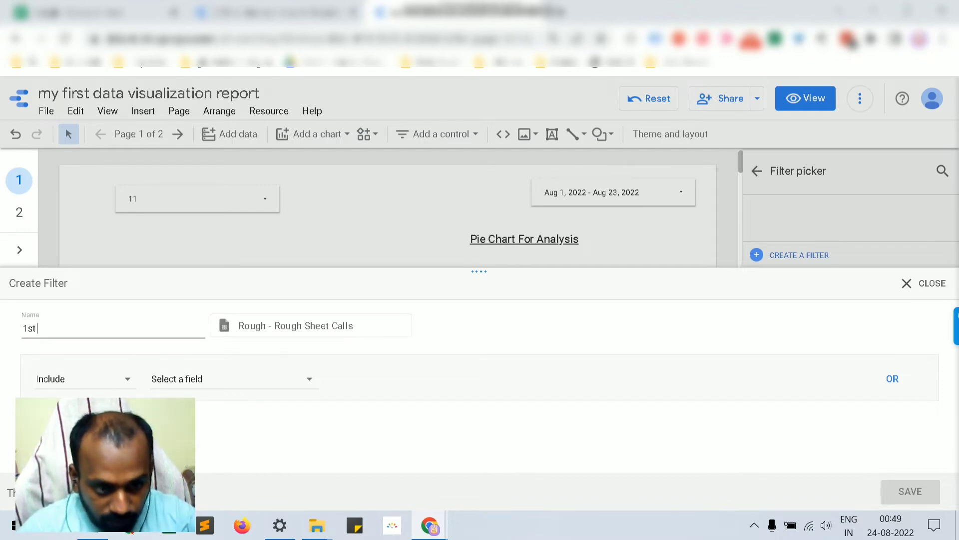
{"action": "type", "text": " filer"}
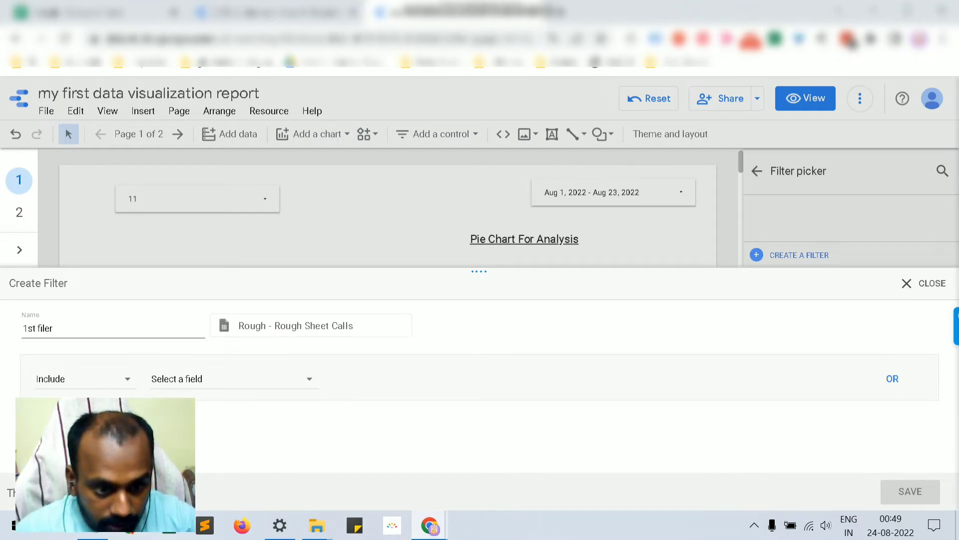
Step: Set the filter's first condition to include field 11 where it contains "OK"
{"action": "left_click", "coordinate": [230, 378]}
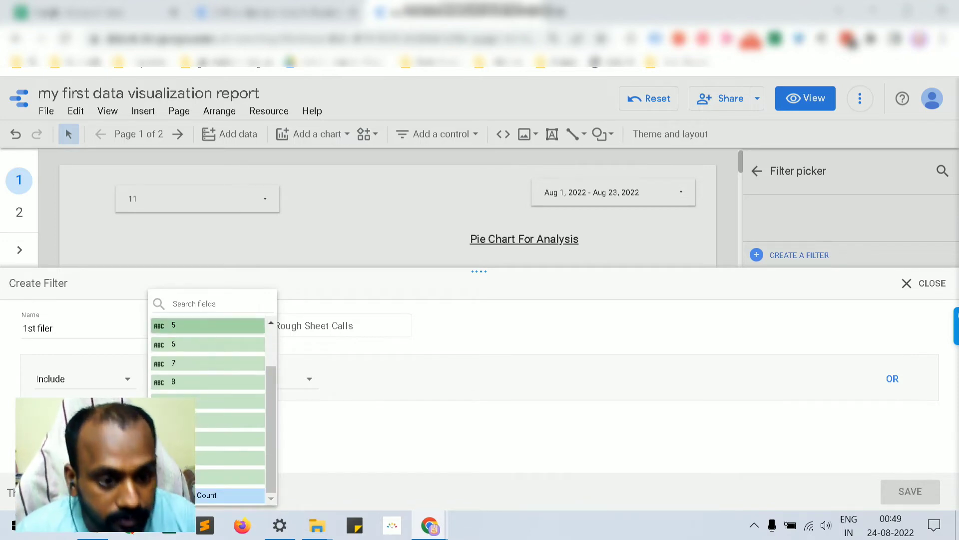
{"action": "type", "text": "11"}
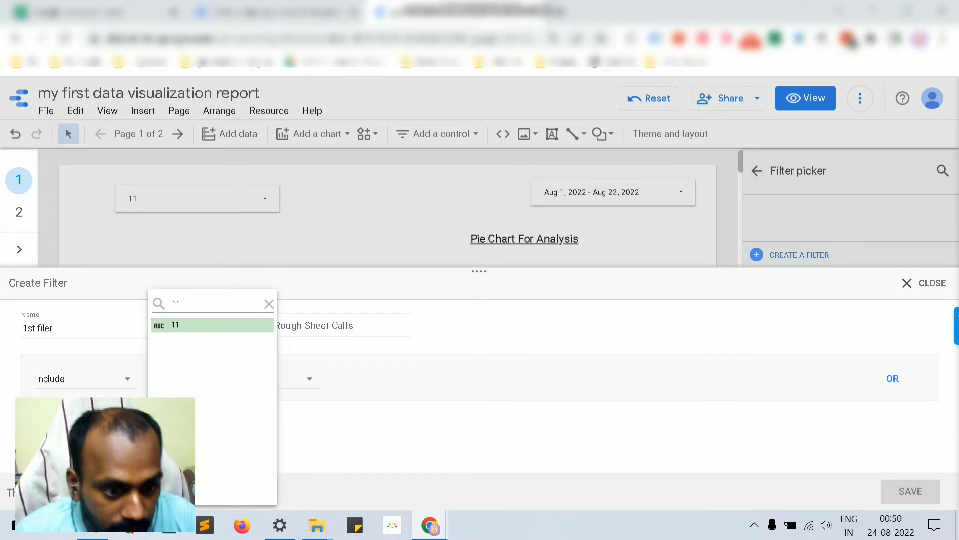
{"action": "left_click", "coordinate": [212, 325]}
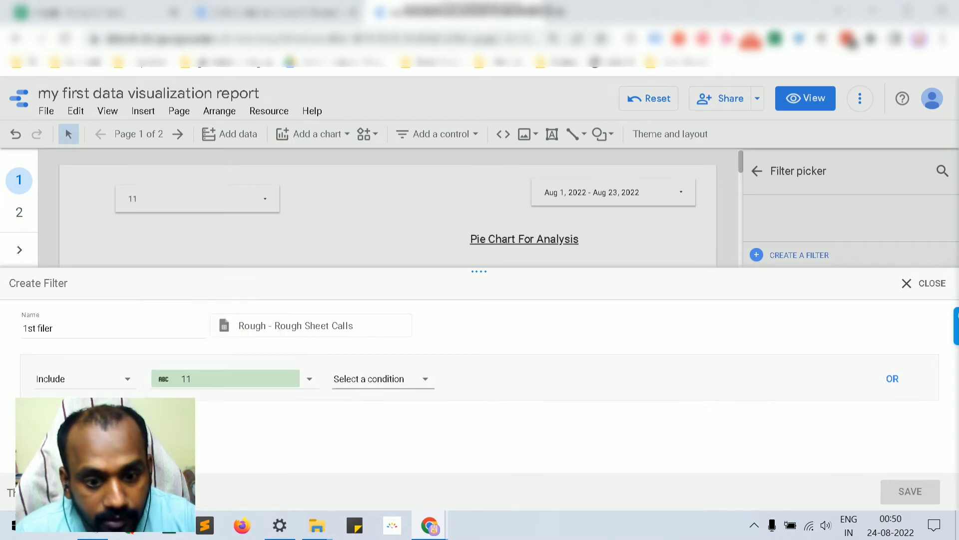
{"action": "left_click", "coordinate": [364, 378]}
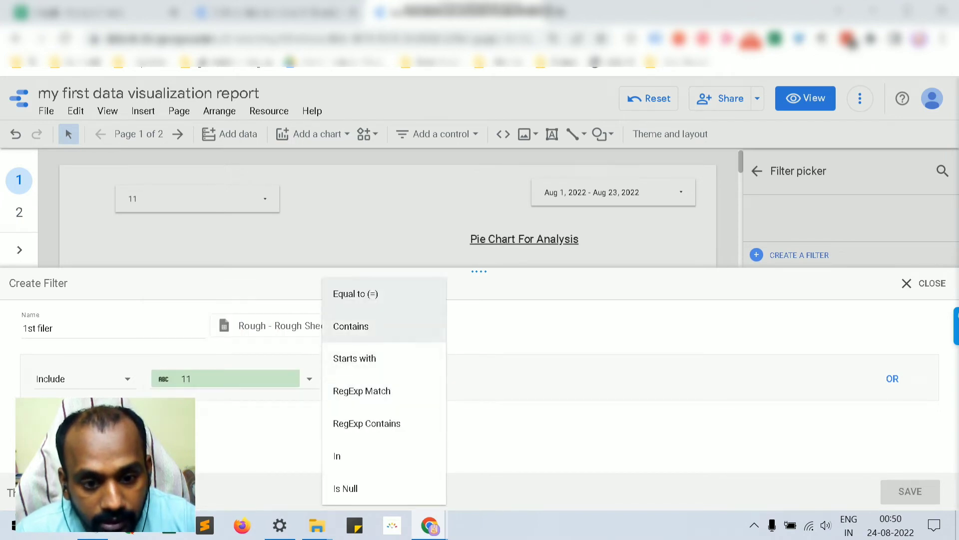
{"action": "left_click", "coordinate": [360, 325]}
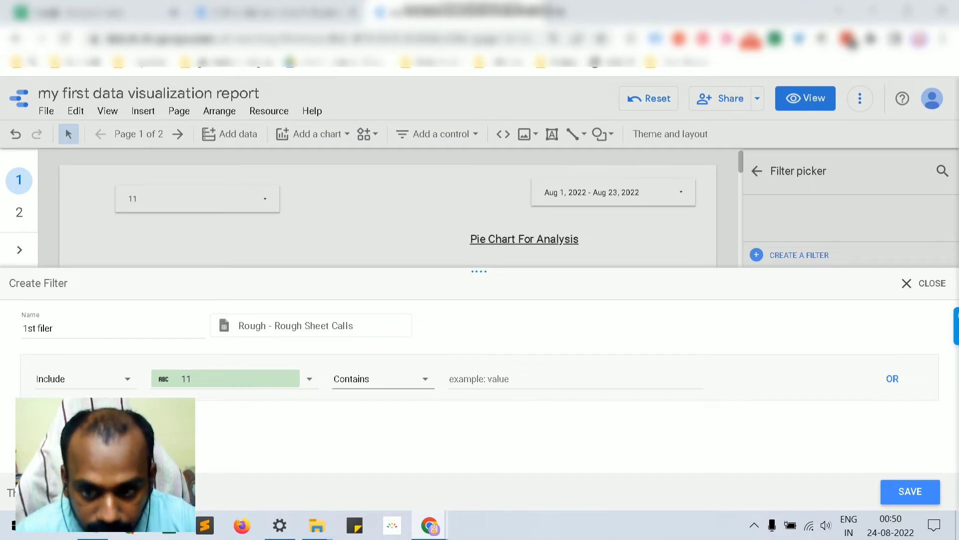
{"action": "left_click", "coordinate": [452, 378]}
{"action": "type", "text": "OK"}
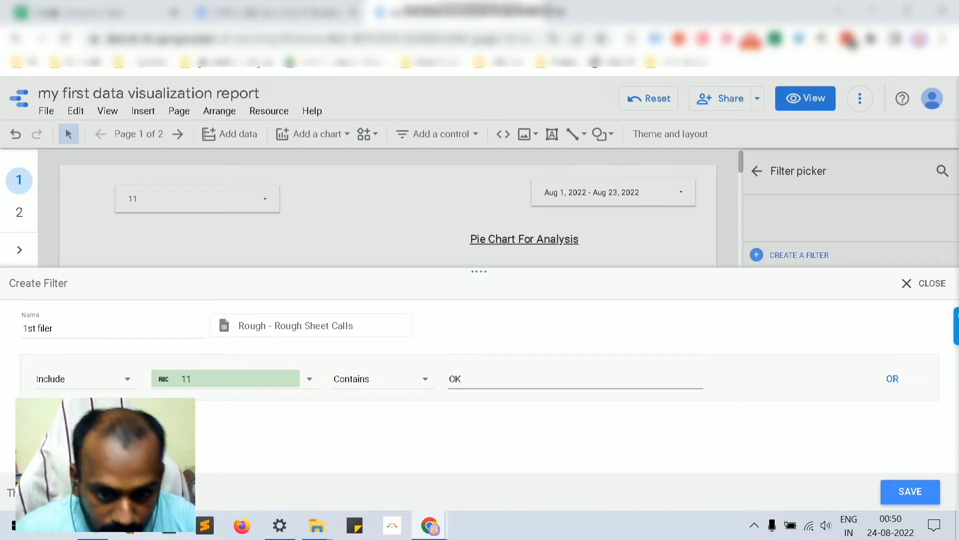
Step: Add an OR condition that includes field 11 containing "ok" and save the filter to the pie chart
{"action": "left_click", "coordinate": [893, 378]}
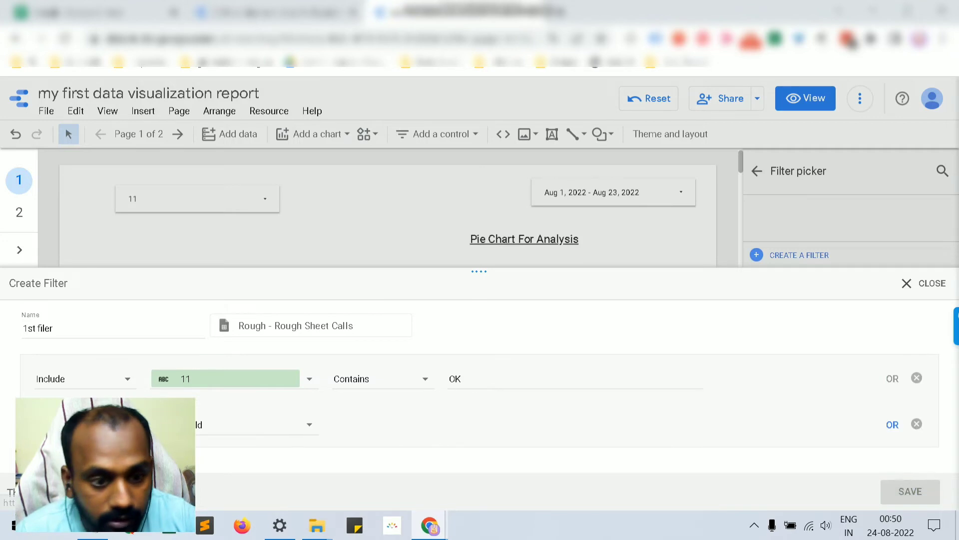
{"action": "left_click", "coordinate": [249, 425]}
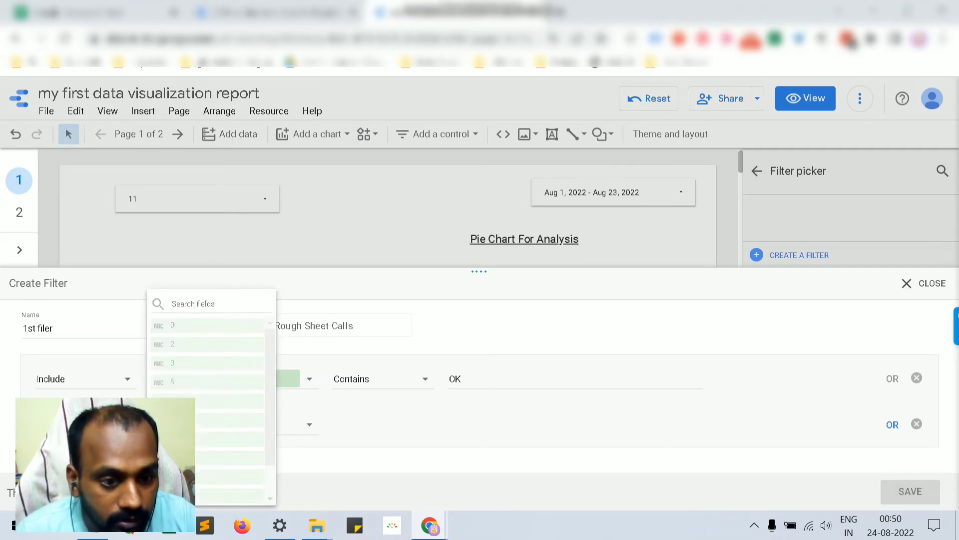
{"action": "type", "text": "11"}
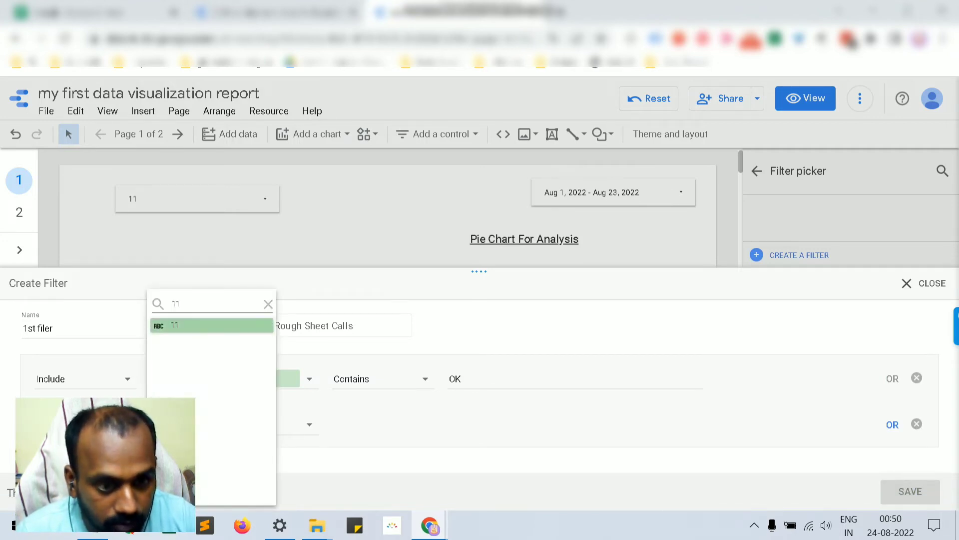
{"action": "key", "text": "Return"}
{"action": "left_click", "coordinate": [380, 424]}
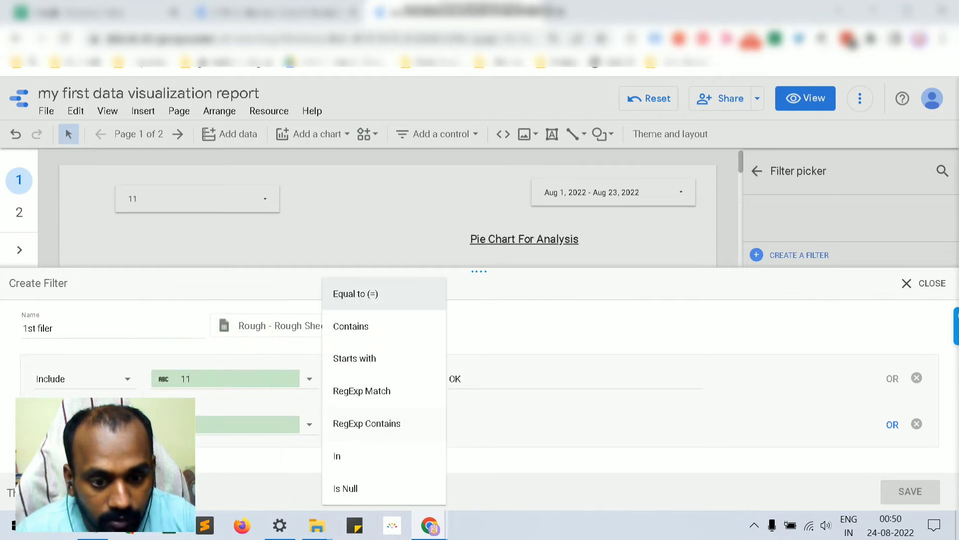
{"action": "left_click", "coordinate": [370, 326]}
{"action": "left_click", "coordinate": [452, 424]}
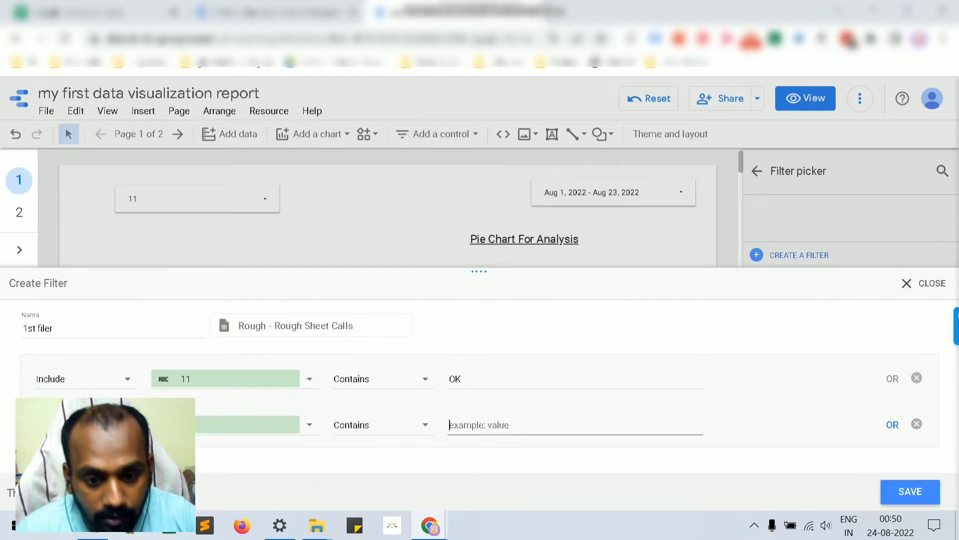
{"action": "type", "text": "ok"}
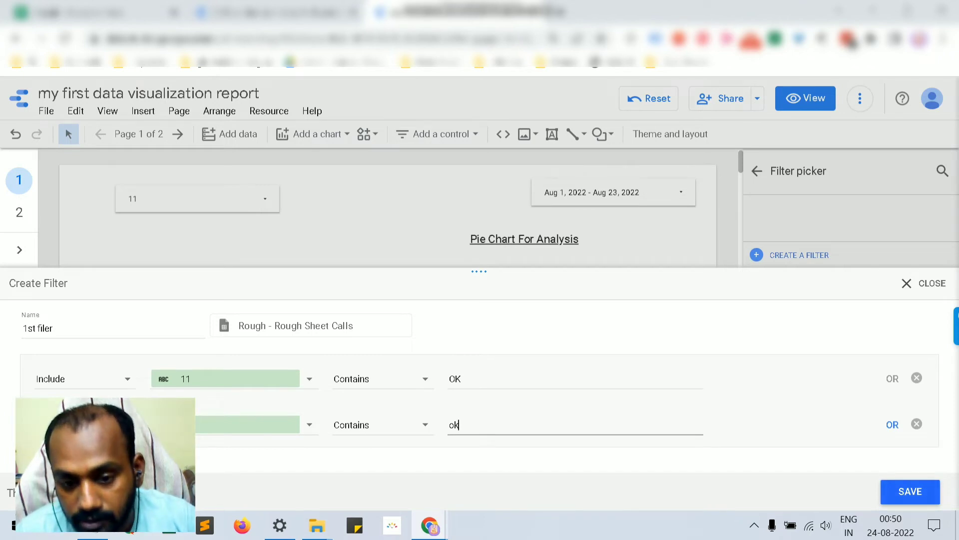
{"action": "left_click", "coordinate": [910, 491]}
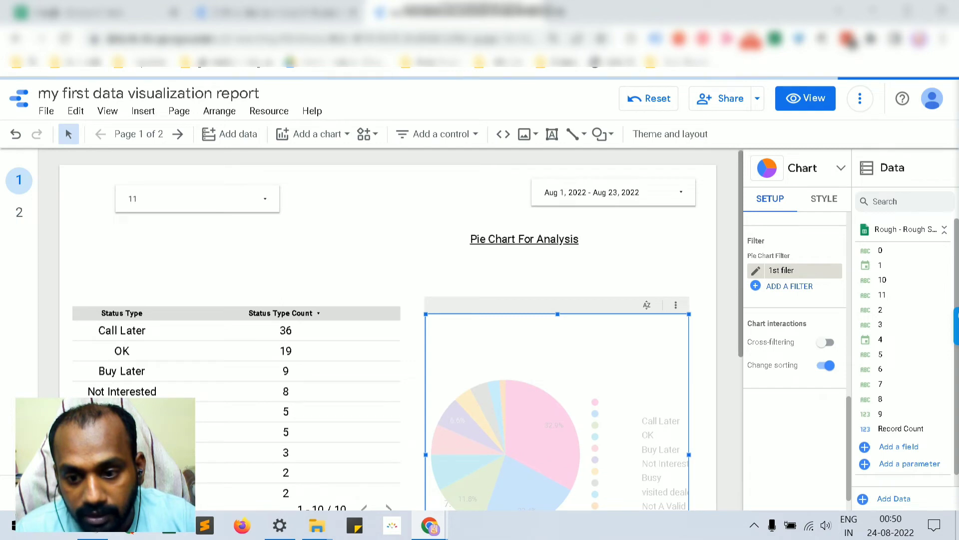
{"action": "scroll", "coordinate": [389, 507], "scroll_direction": "down", "scroll_amount": 3}
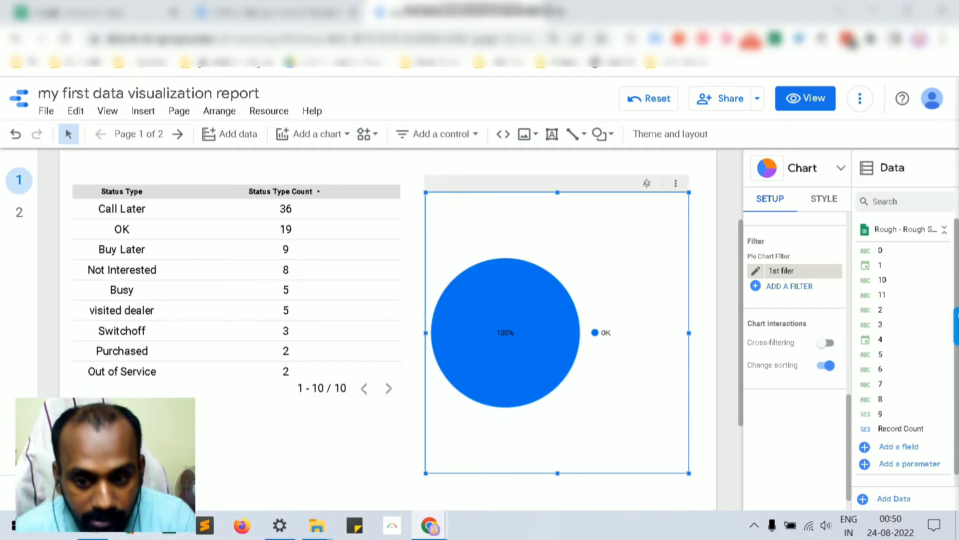
{"action": "scroll", "coordinate": [795, 325], "scroll_direction": "up", "scroll_amount": 5}
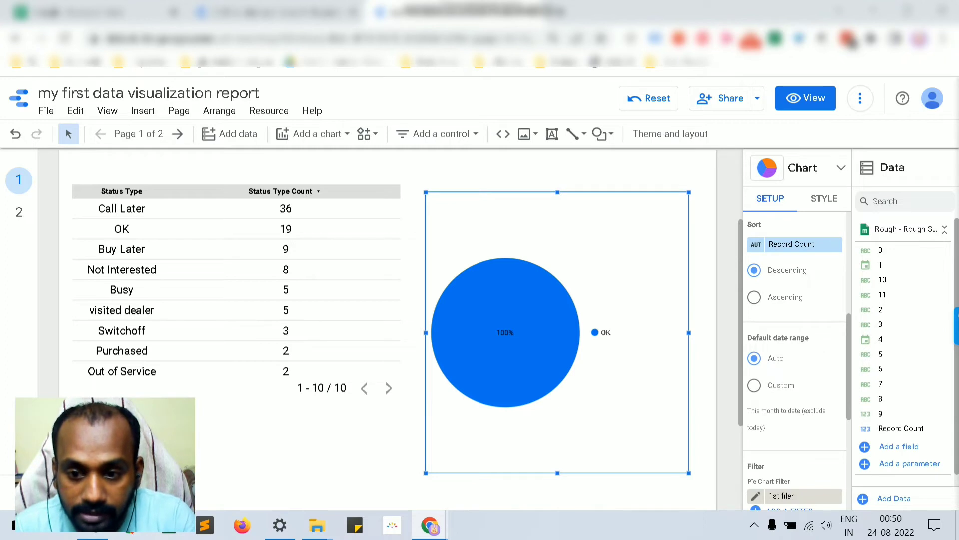
Step: Show the summary row on the status table and turn it off again
{"action": "left_click", "coordinate": [237, 279]}
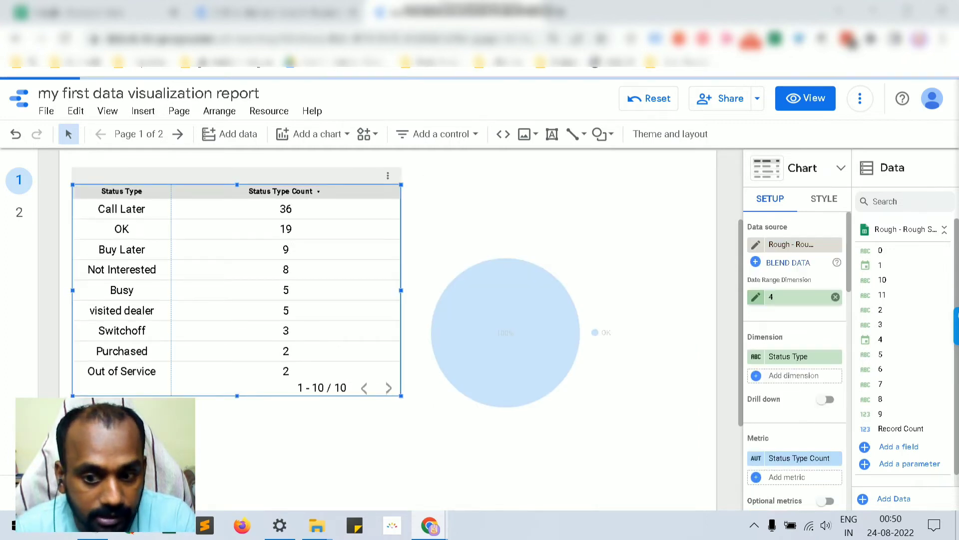
{"action": "scroll", "coordinate": [794, 350], "scroll_direction": "down", "scroll_amount": 3}
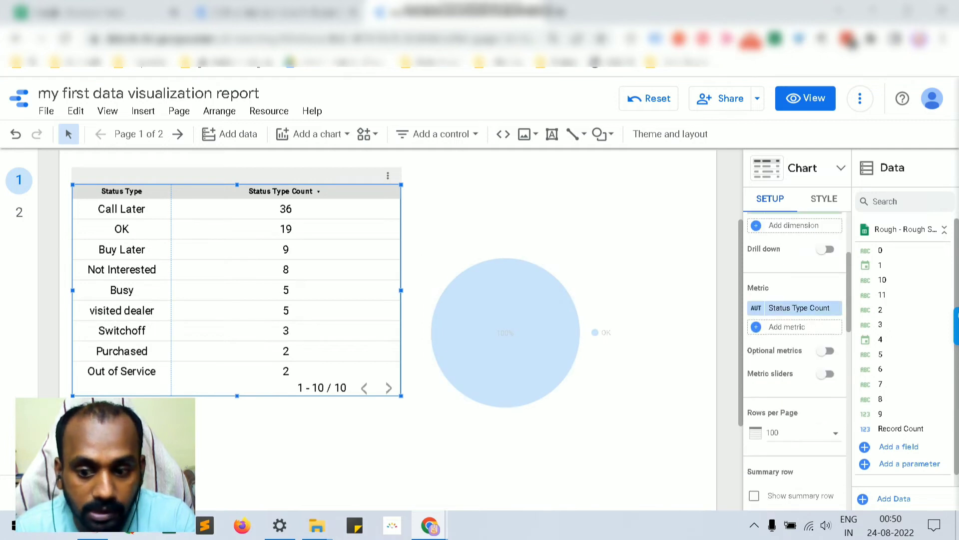
{"action": "scroll", "coordinate": [794, 350], "scroll_direction": "down", "scroll_amount": 3}
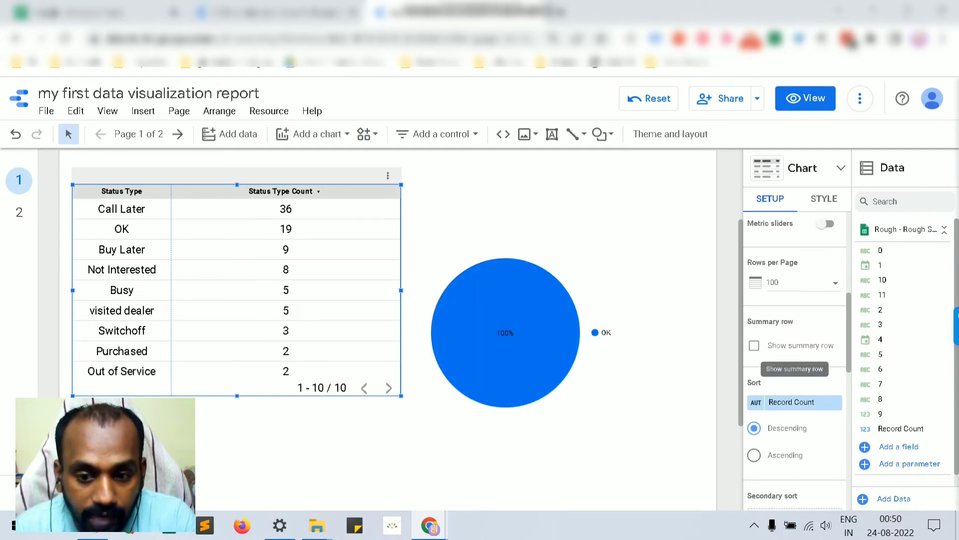
{"action": "left_click", "coordinate": [754, 345]}
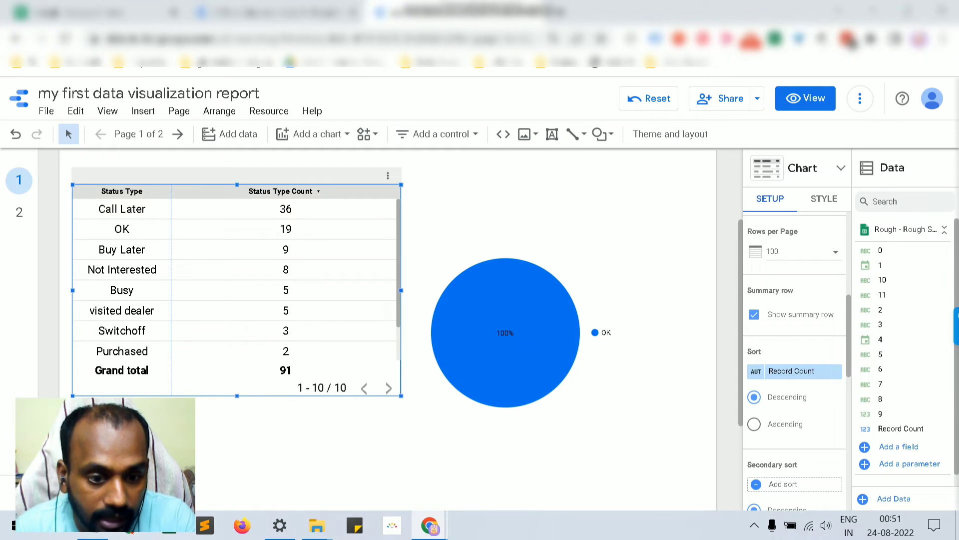
{"action": "mouse_move", "coordinate": [557, 280]}
{"action": "scroll", "coordinate": [754, 320], "scroll_direction": "up", "scroll_amount": 1}
{"action": "left_click", "coordinate": [754, 343]}
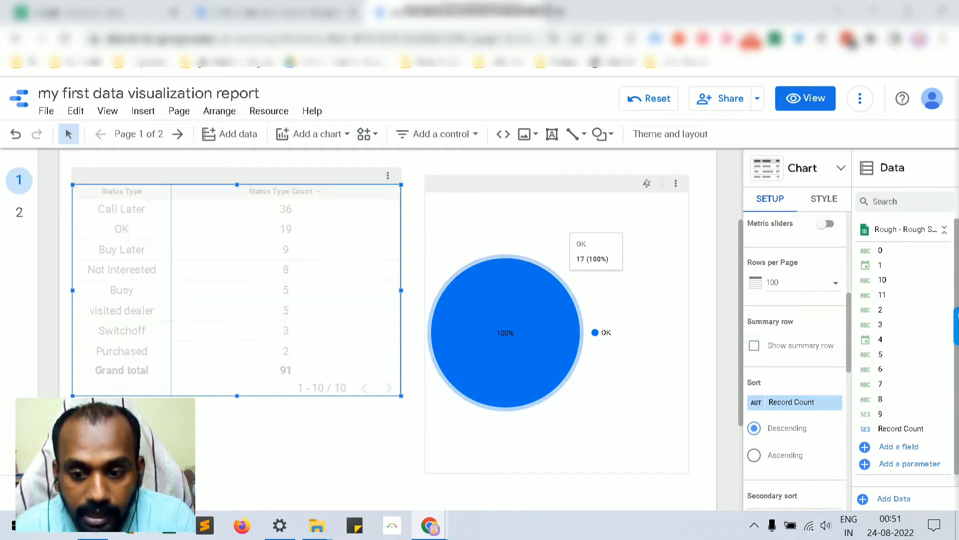
Step: Set the status table's default date range to Custom and view the comparison date range options without choosing one
{"action": "scroll", "coordinate": [795, 350], "scroll_direction": "down", "scroll_amount": 3}
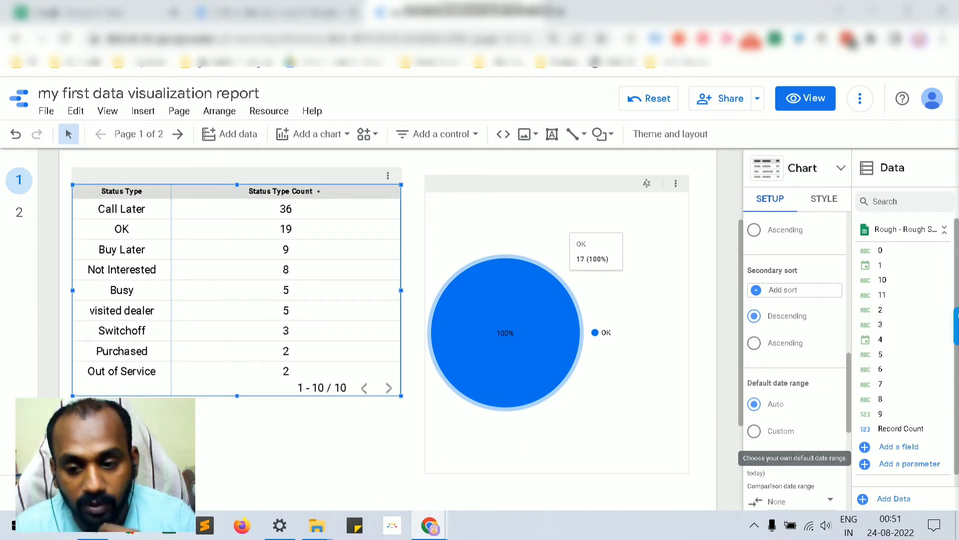
{"action": "left_click", "coordinate": [755, 431]}
{"action": "scroll", "coordinate": [795, 400], "scroll_direction": "down", "scroll_amount": 3}
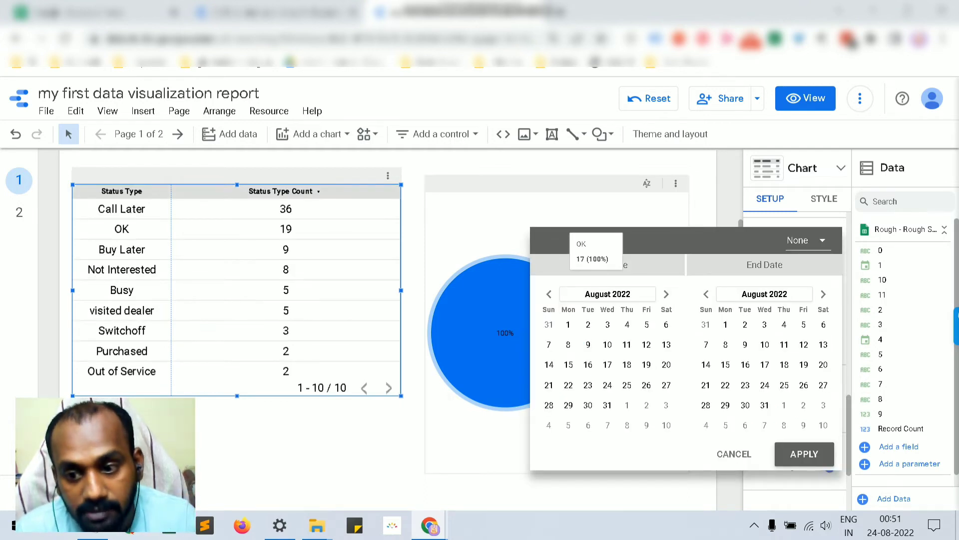
{"action": "left_click", "coordinate": [807, 240]}
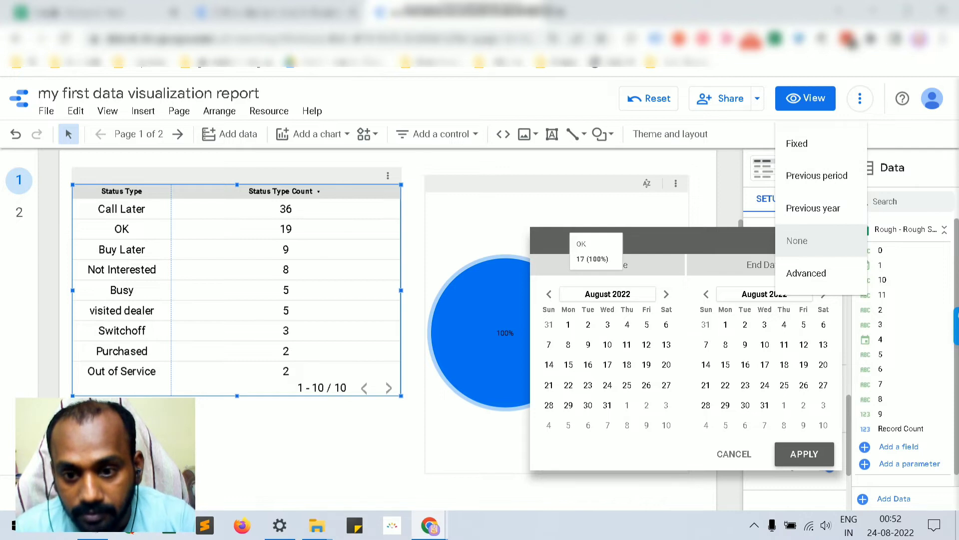
{"action": "key", "text": "Escape"}
{"action": "key", "text": "Escape"}
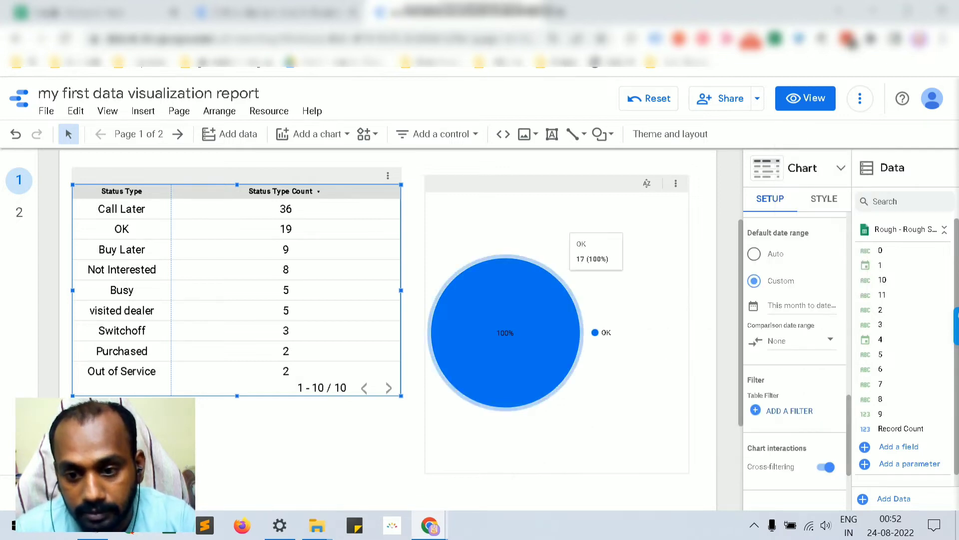
Step: Look through the status table's date range, filter and interaction settings and the data source's field list
{"action": "scroll", "coordinate": [389, 330], "scroll_direction": "down", "scroll_amount": 3}
{"action": "scroll", "coordinate": [389, 330], "scroll_direction": "up", "scroll_amount": 3}
{"action": "scroll", "coordinate": [795, 350], "scroll_direction": "down", "scroll_amount": 5}
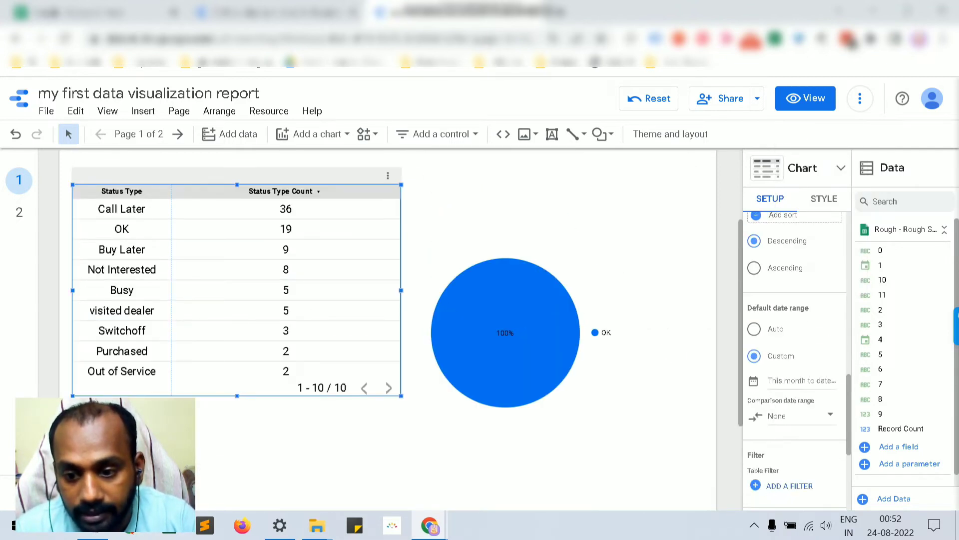
{"action": "scroll", "coordinate": [794, 350], "scroll_direction": "up", "scroll_amount": 3}
{"action": "scroll", "coordinate": [794, 350], "scroll_direction": "down", "scroll_amount": 3}
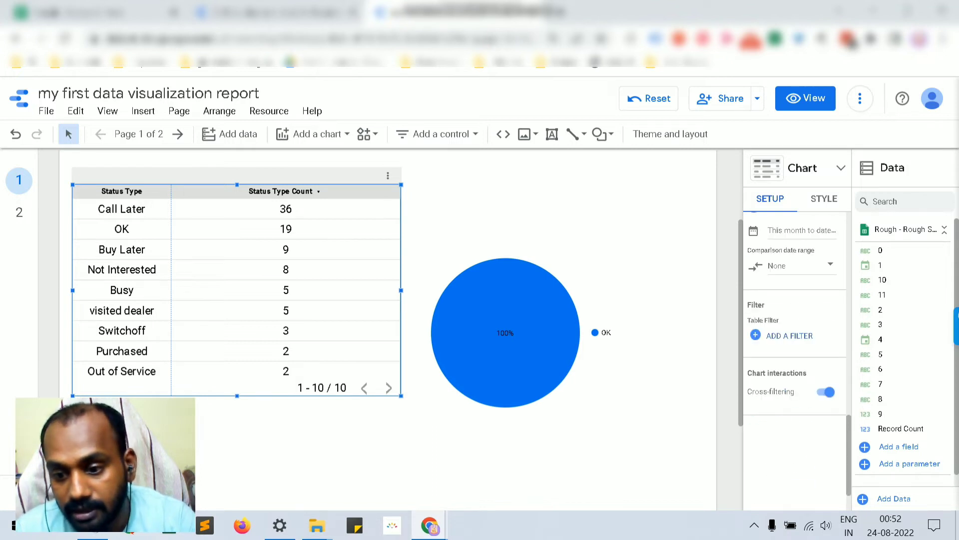
{"action": "scroll", "coordinate": [914, 400], "scroll_direction": "down", "scroll_amount": 1}
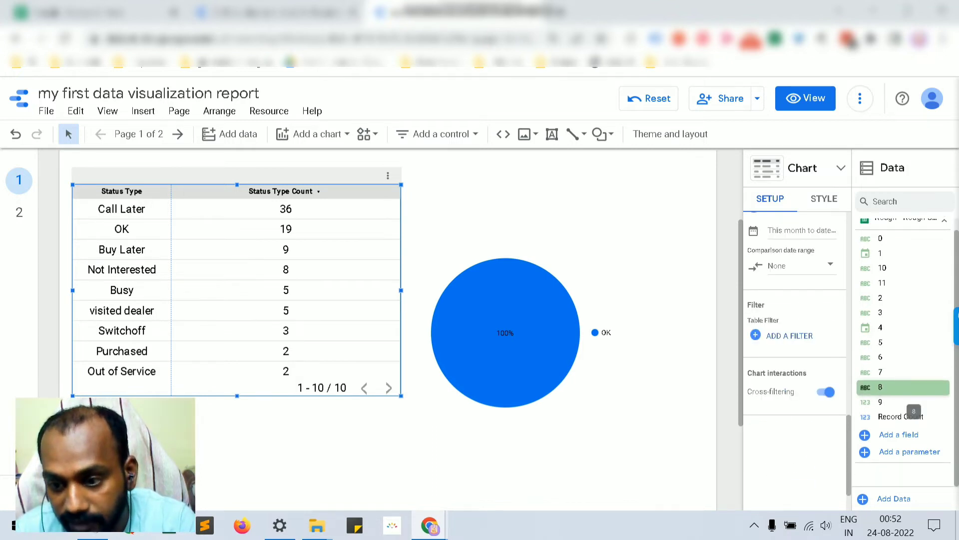
{"action": "scroll", "coordinate": [914, 395], "scroll_direction": "up", "scroll_amount": 1}
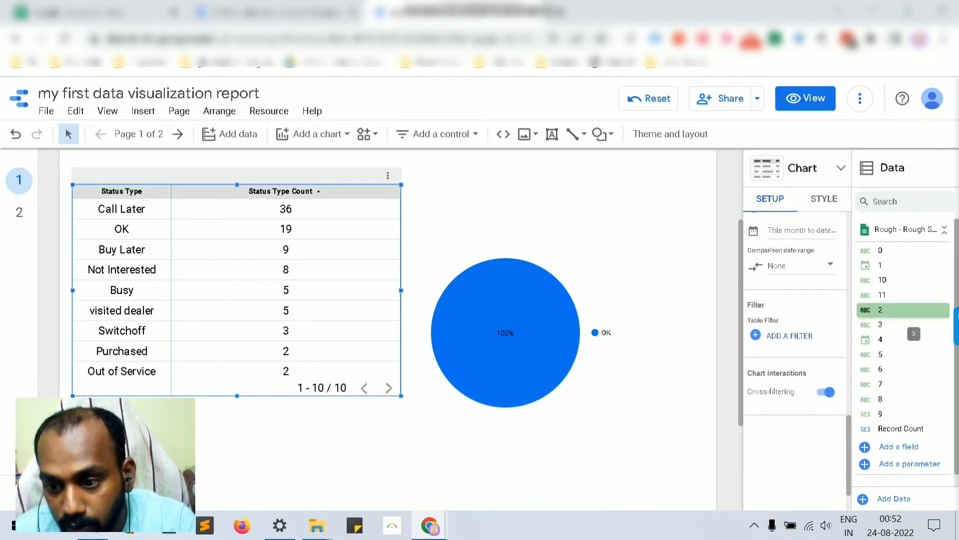
{"action": "left_click_drag", "start_coordinate": [914, 334], "coordinate": [910, 347]}
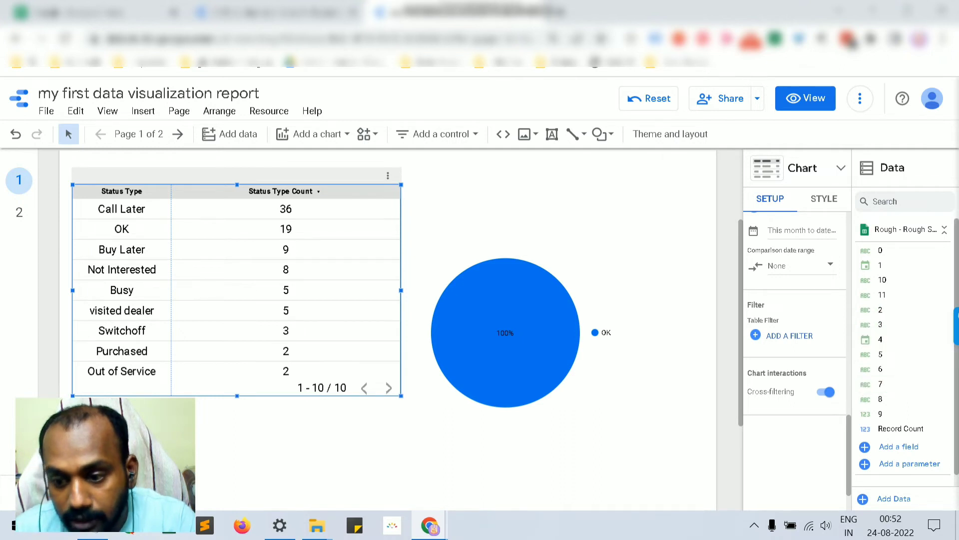
Step: Start a new calculated field in the data source with the formula Record Count+25
{"action": "left_click", "coordinate": [899, 446]}
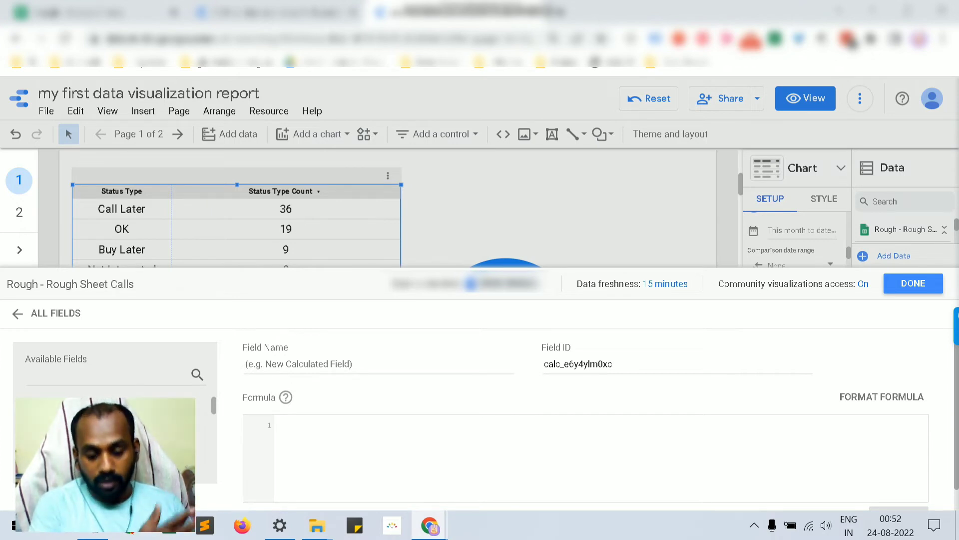
{"action": "type", "text": "="}
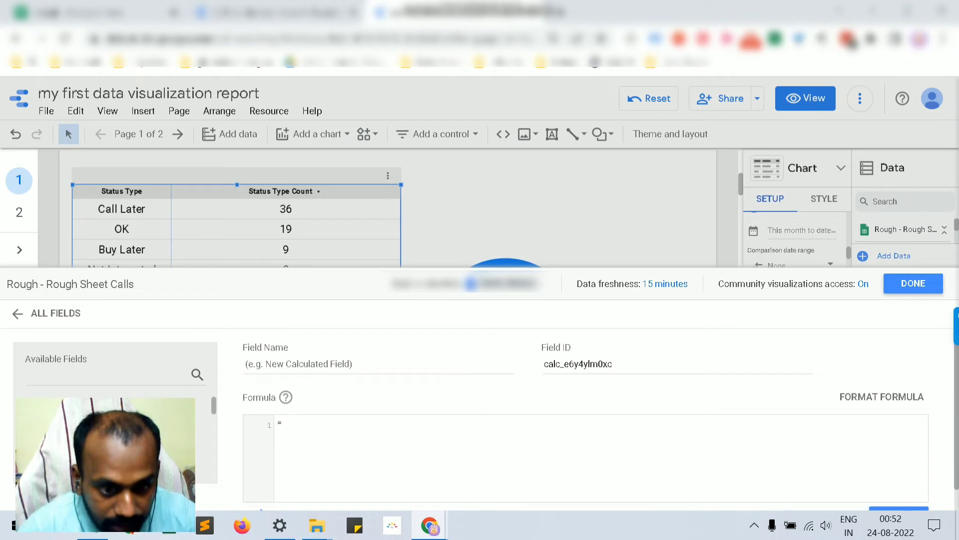
{"action": "type", "text": "re"}
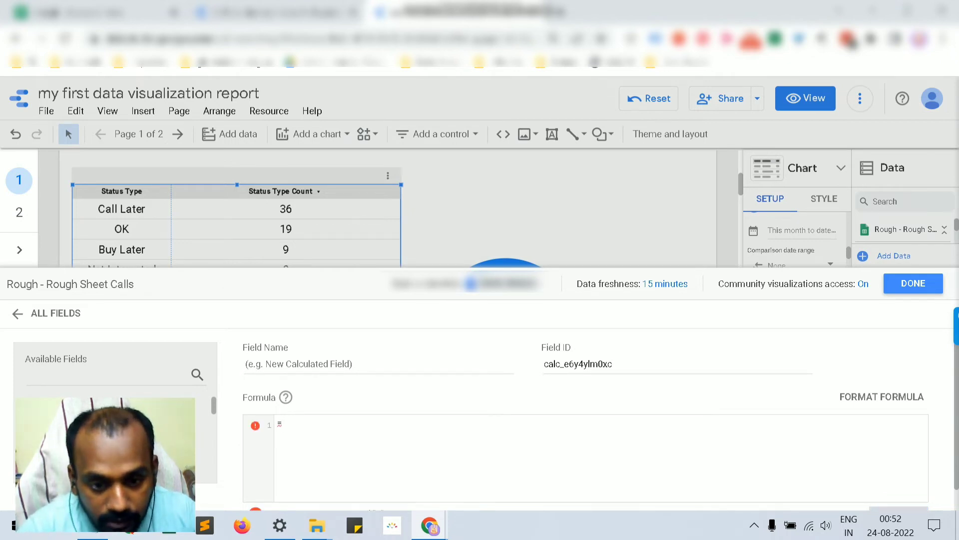
{"action": "type", "text": "co"}
{"action": "key", "text": "Return"}
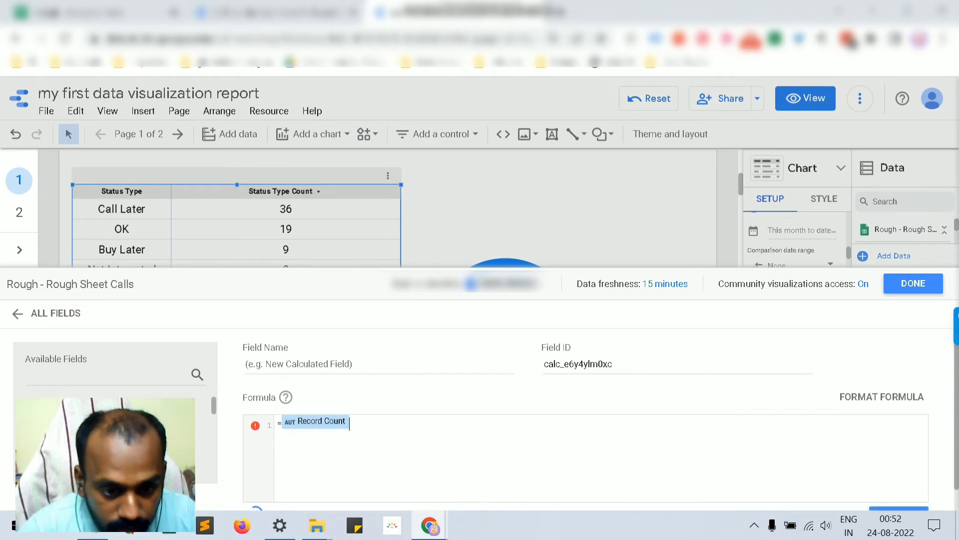
{"action": "type", "text": "+25"}
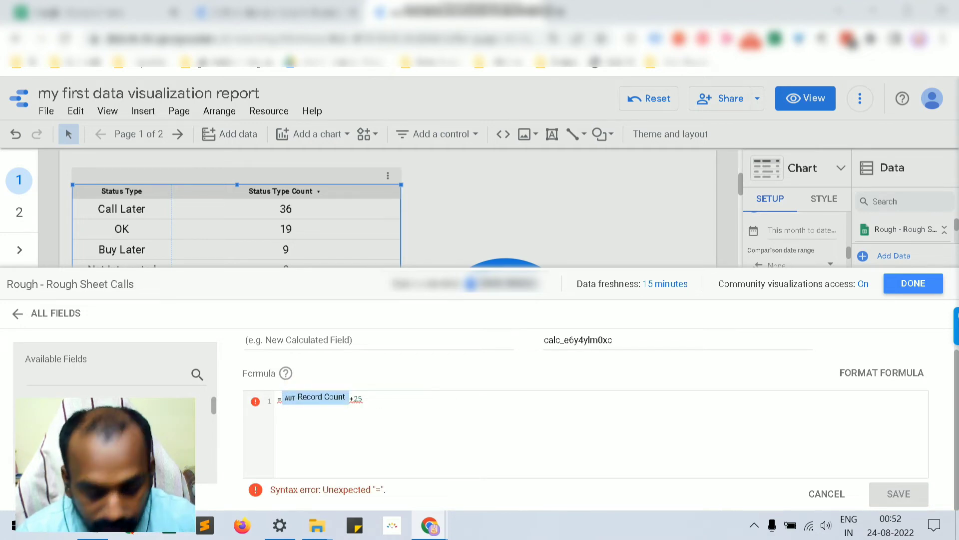
{"action": "left_click", "coordinate": [281, 398]}
{"action": "key", "text": "BackSpace"}
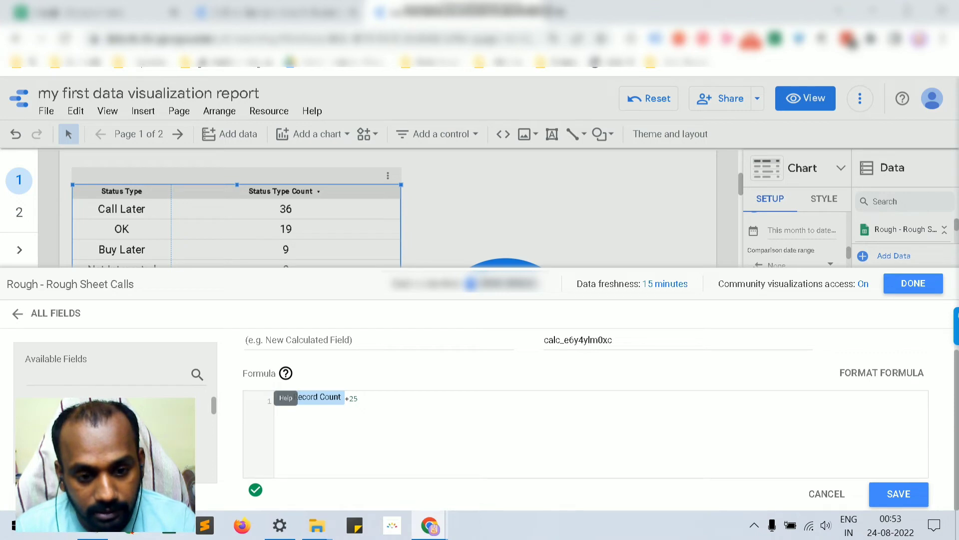
Step: Open the function list from the formula help and look through the available functions
{"action": "left_click", "coordinate": [286, 373]}
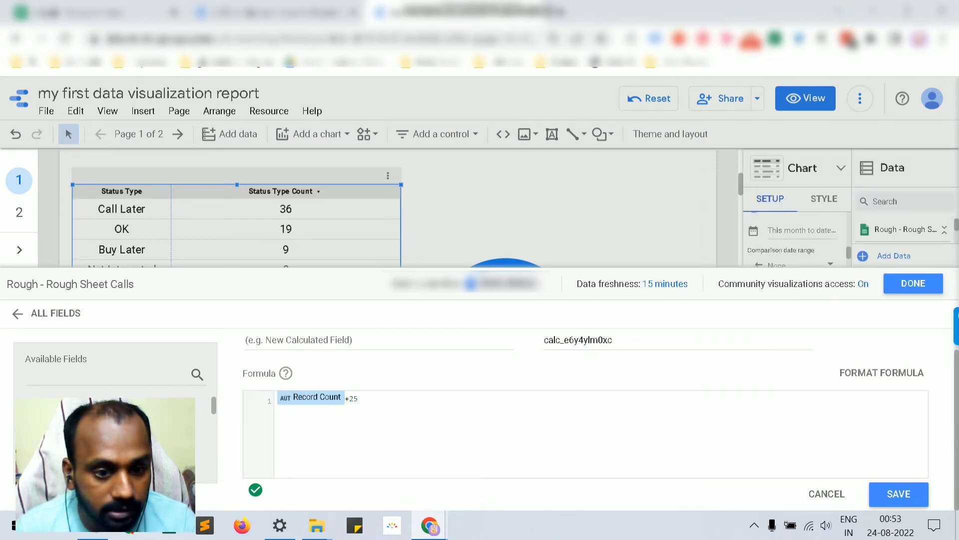
{"action": "left_click", "coordinate": [245, 340]}
{"action": "left_click", "coordinate": [285, 373]}
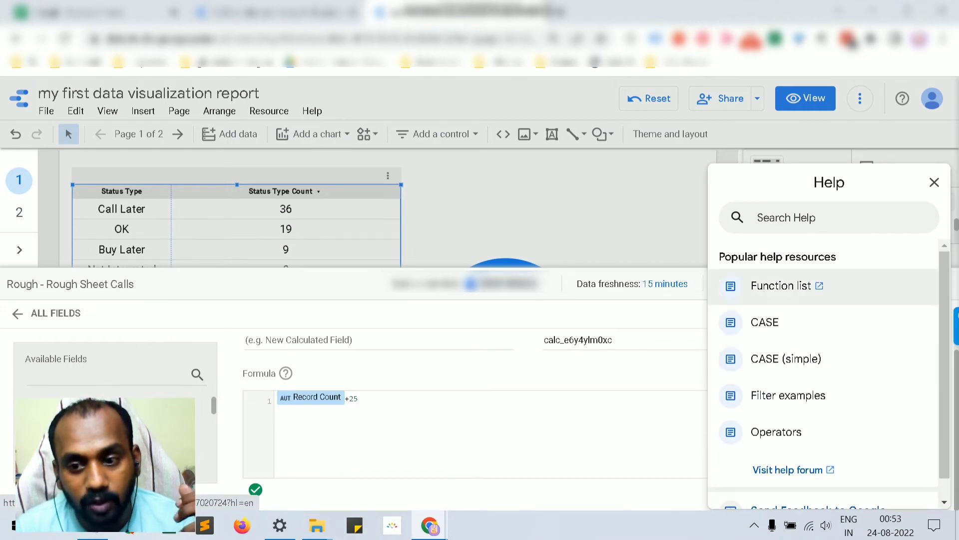
{"action": "left_click", "coordinate": [781, 285]}
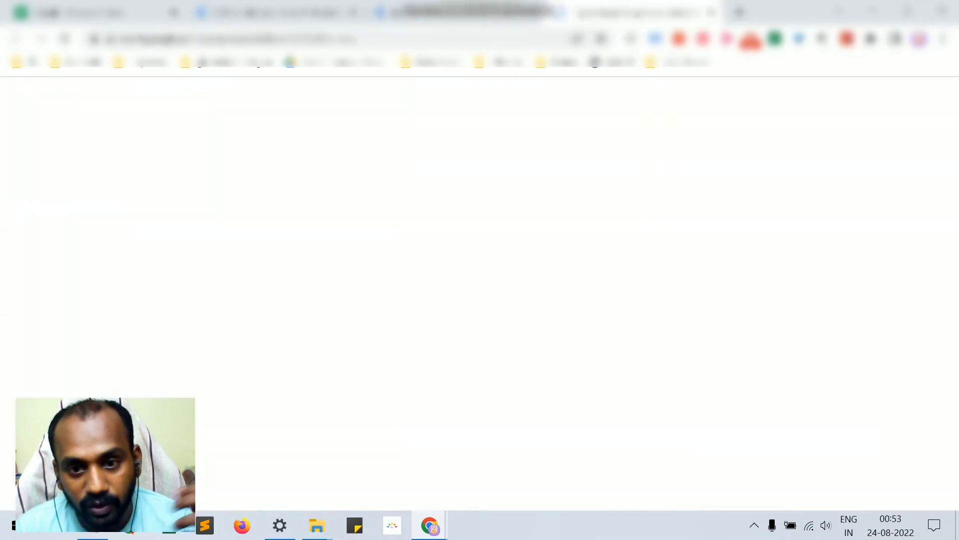
{"action": "key", "text": "ctrl+shift+Tab"}
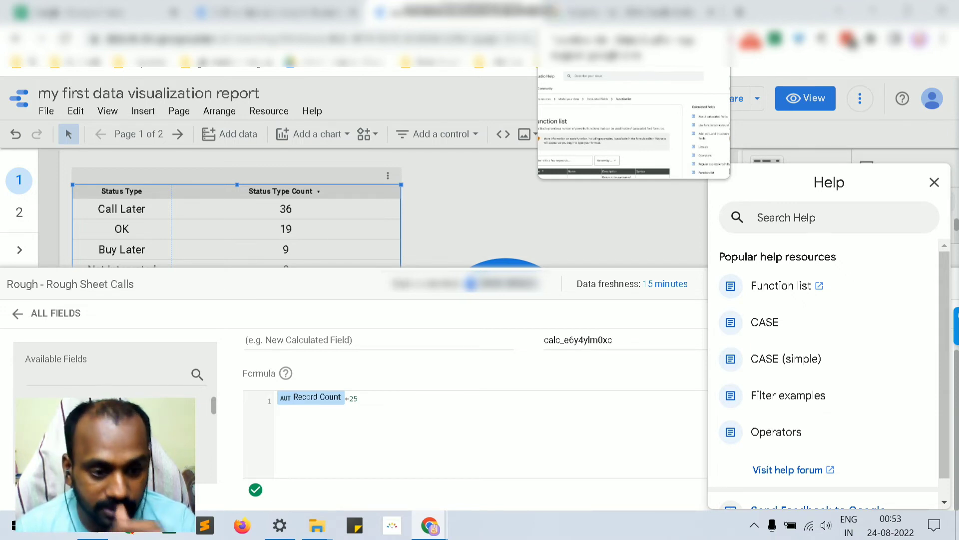
{"action": "left_click", "coordinate": [625, 12]}
{"action": "scroll", "coordinate": [350, 300], "scroll_direction": "down", "scroll_amount": 3}
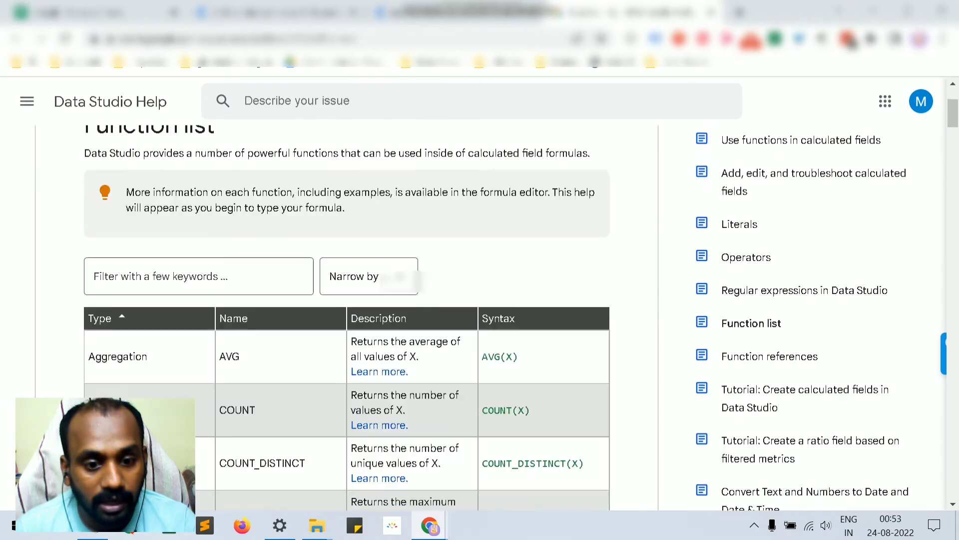
{"action": "scroll", "coordinate": [350, 300], "scroll_direction": "down", "scroll_amount": 3}
{"action": "scroll", "coordinate": [350, 300], "scroll_direction": "up", "scroll_amount": 5}
{"action": "scroll", "coordinate": [350, 300], "scroll_direction": "down", "scroll_amount": 3}
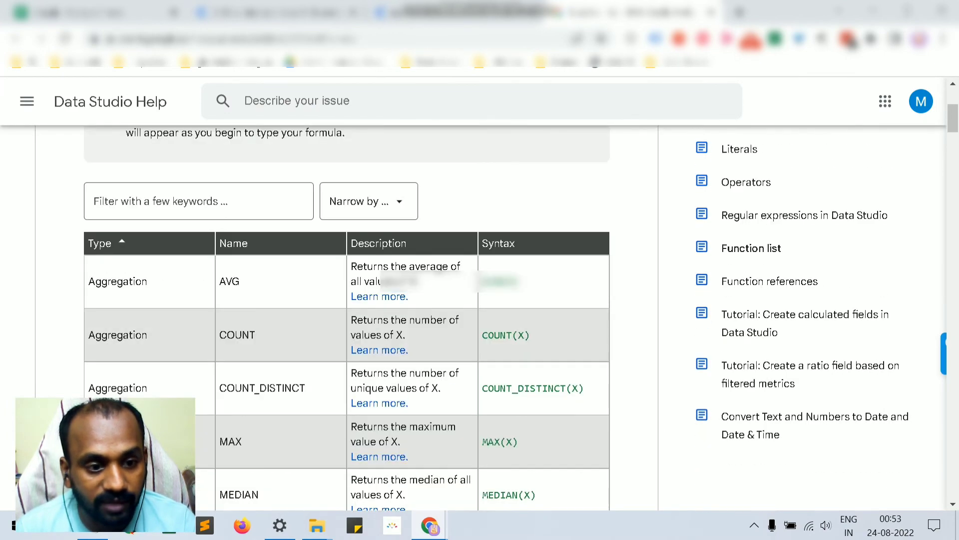
Step: Narrow the function list to the Conditional category
{"action": "left_click", "coordinate": [368, 201]}
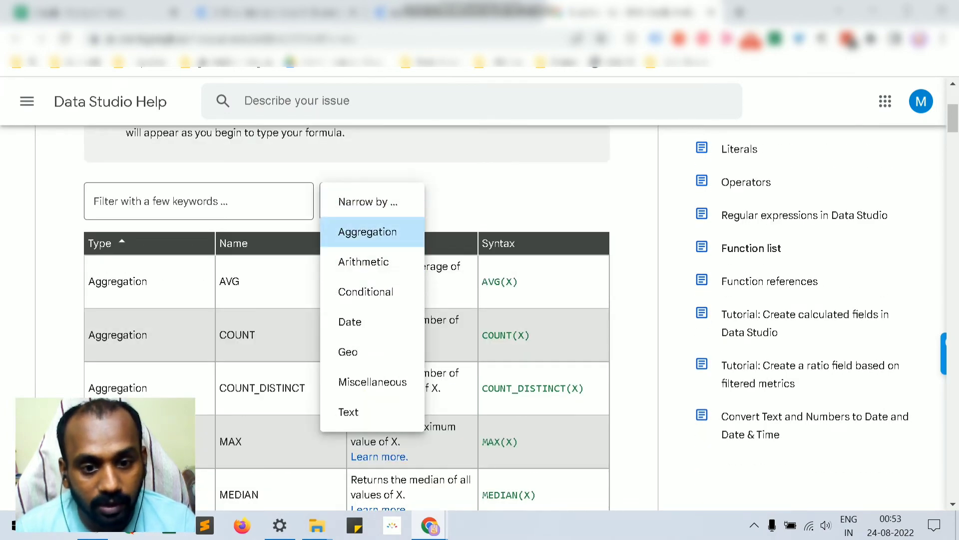
{"action": "key", "text": "Escape"}
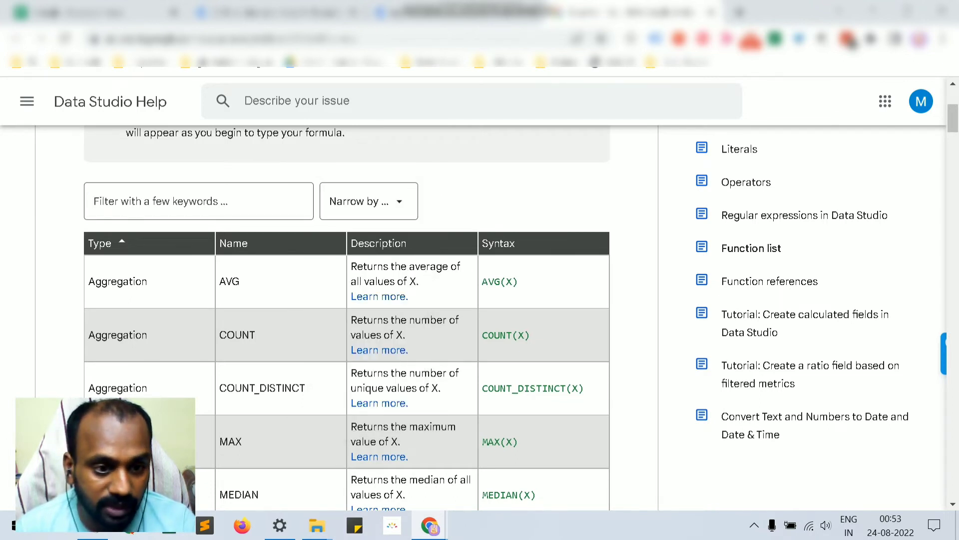
{"action": "left_click", "coordinate": [199, 201]}
{"action": "key", "text": "Tab"}
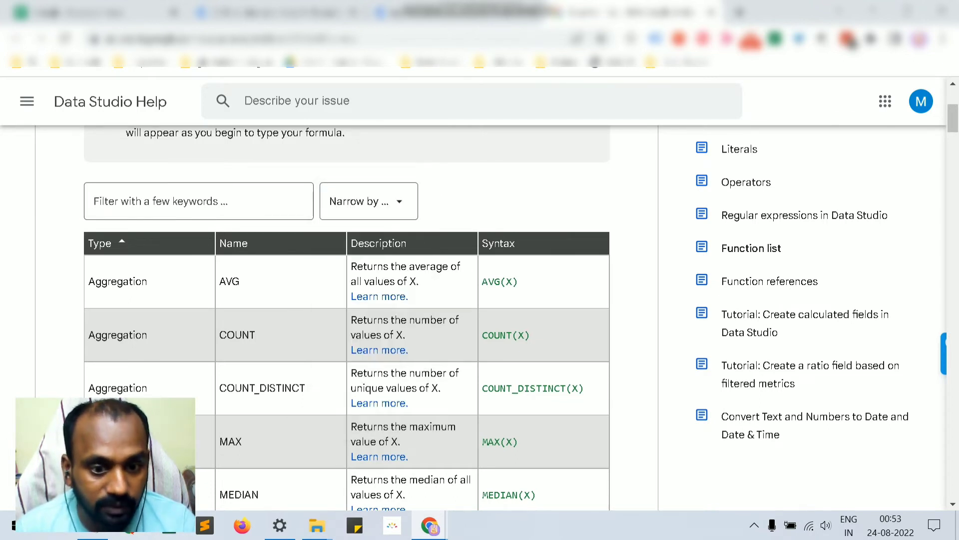
{"action": "key", "text": "alt+Down"}
{"action": "key", "text": "Down"}
{"action": "key", "text": "Down"}
{"action": "key", "text": "Down"}
{"action": "key", "text": "Return"}
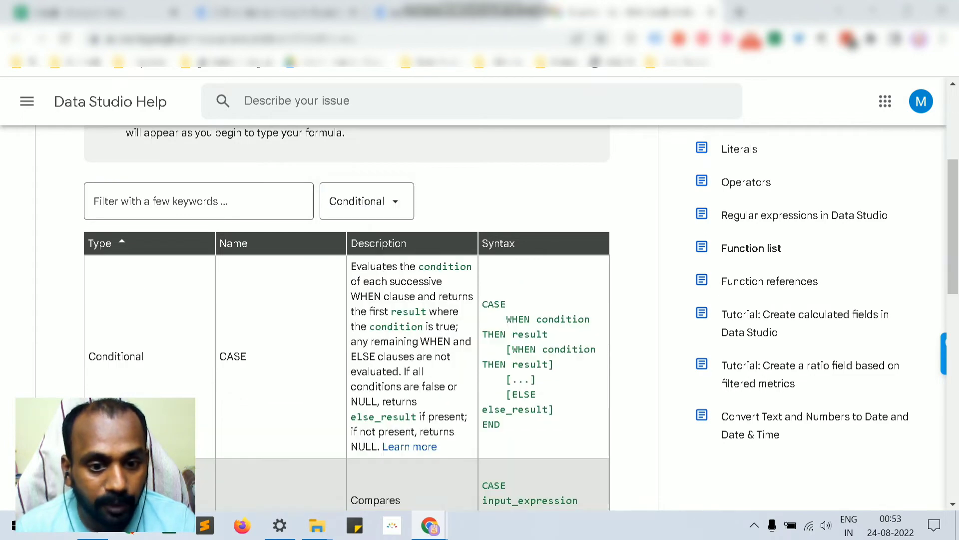
Step: Read the descriptions and syntax of the conditional functions, including COALESCE, and view the category choices again
{"action": "scroll", "coordinate": [346, 317], "scroll_direction": "down", "scroll_amount": 3}
{"action": "scroll", "coordinate": [347, 317], "scroll_direction": "down", "scroll_amount": 5}
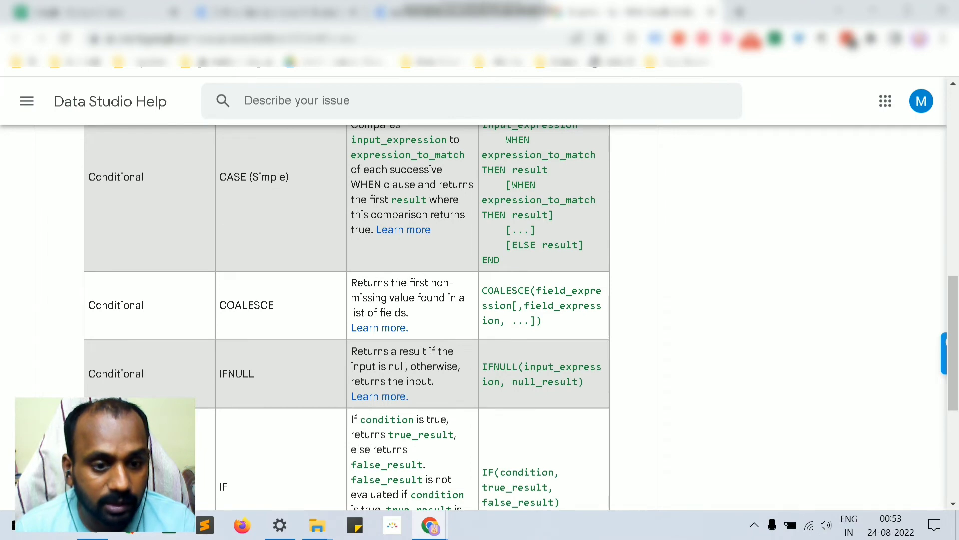
{"action": "left_click_drag", "start_coordinate": [275, 305], "coordinate": [235, 305]}
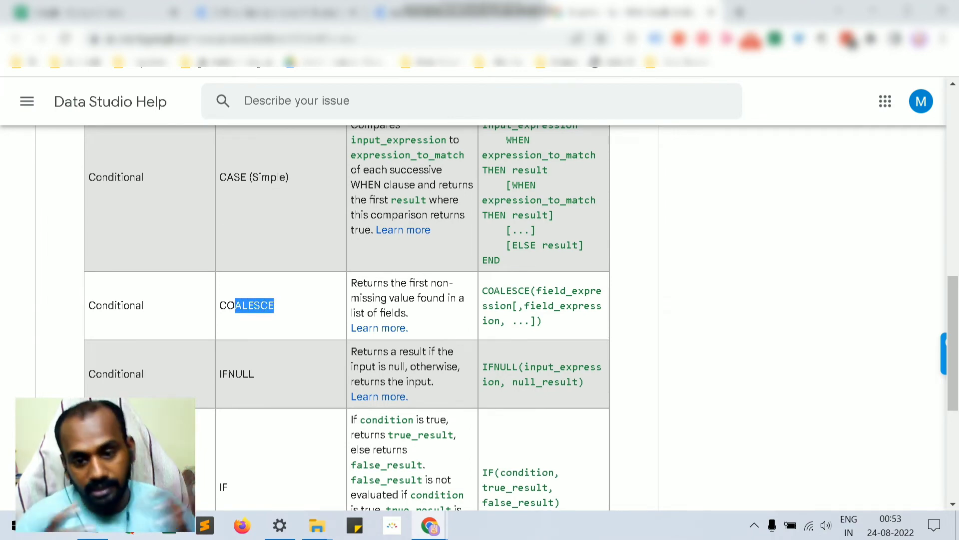
{"action": "scroll", "coordinate": [346, 317], "scroll_direction": "down", "scroll_amount": 5}
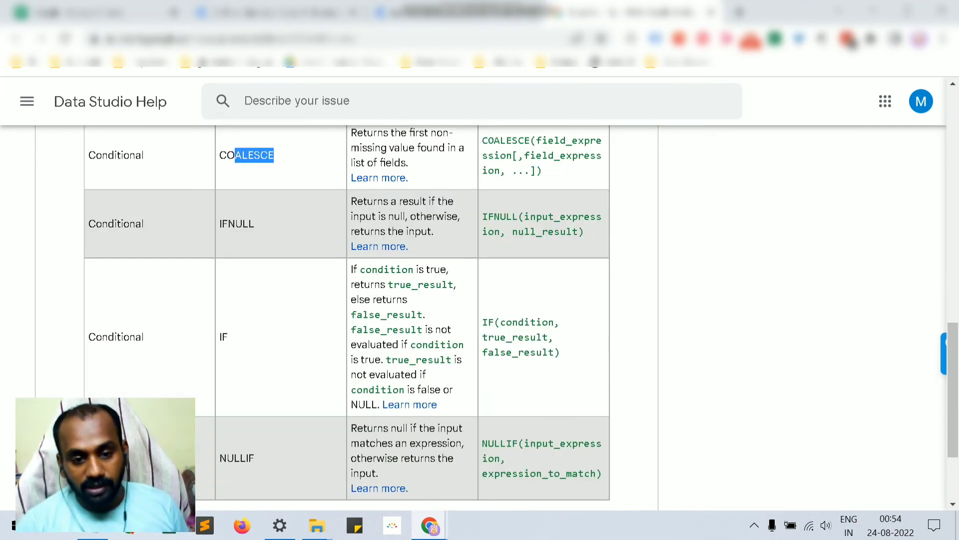
{"action": "scroll", "coordinate": [346, 317], "scroll_direction": "up", "scroll_amount": 14}
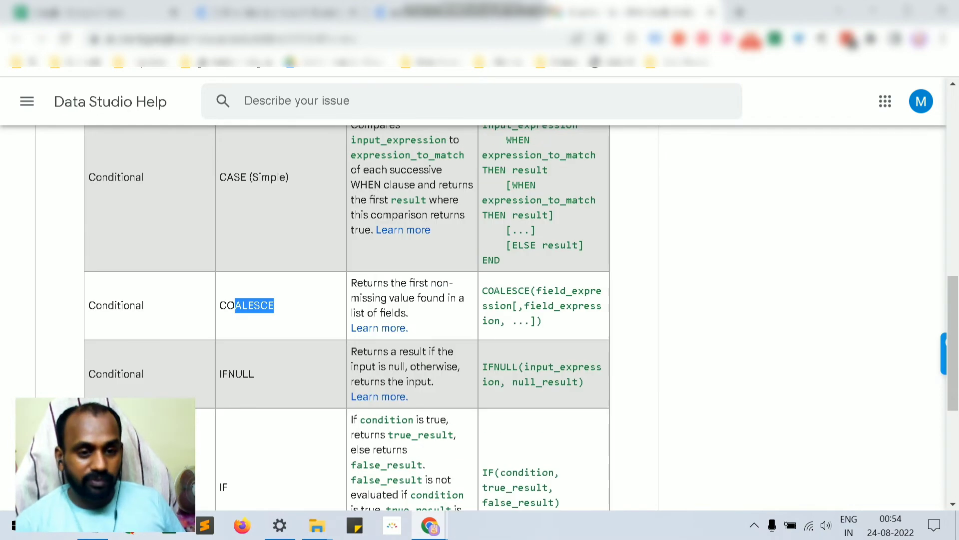
{"action": "scroll", "coordinate": [346, 318], "scroll_direction": "up", "scroll_amount": 2}
{"action": "left_click", "coordinate": [367, 351]}
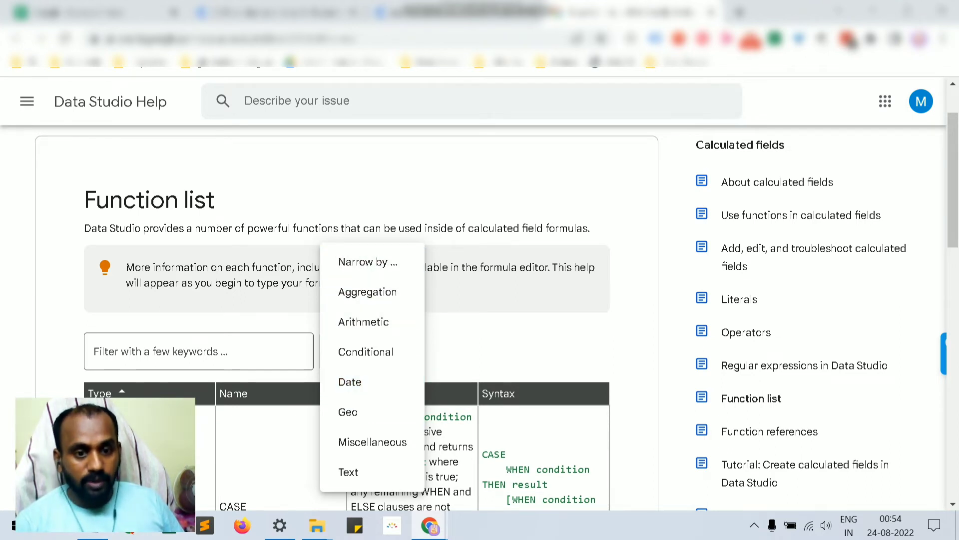
Step: Return to the report, close the help, name the new field "my first calculated field" and save it to the data source
{"action": "key", "text": "ctrl+shift+Tab"}
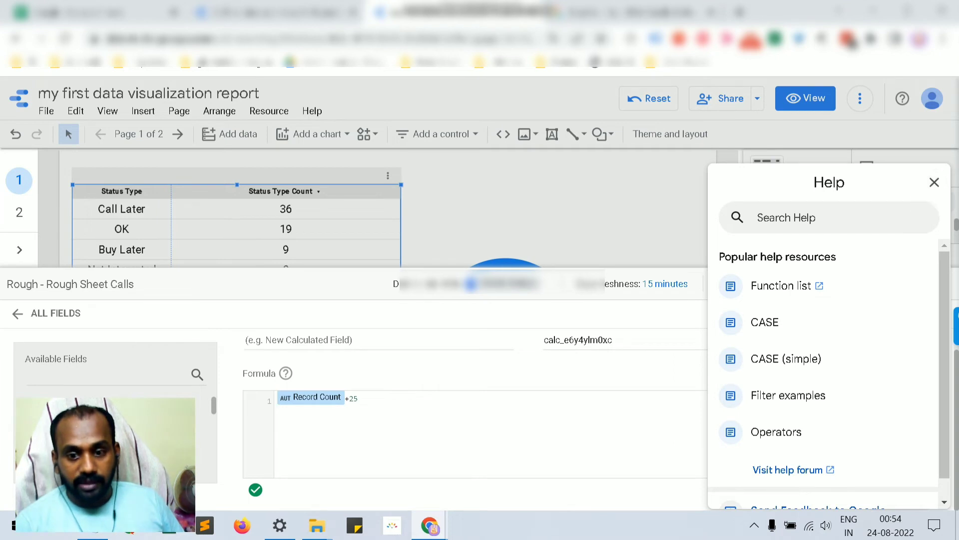
{"action": "left_click", "coordinate": [934, 182]}
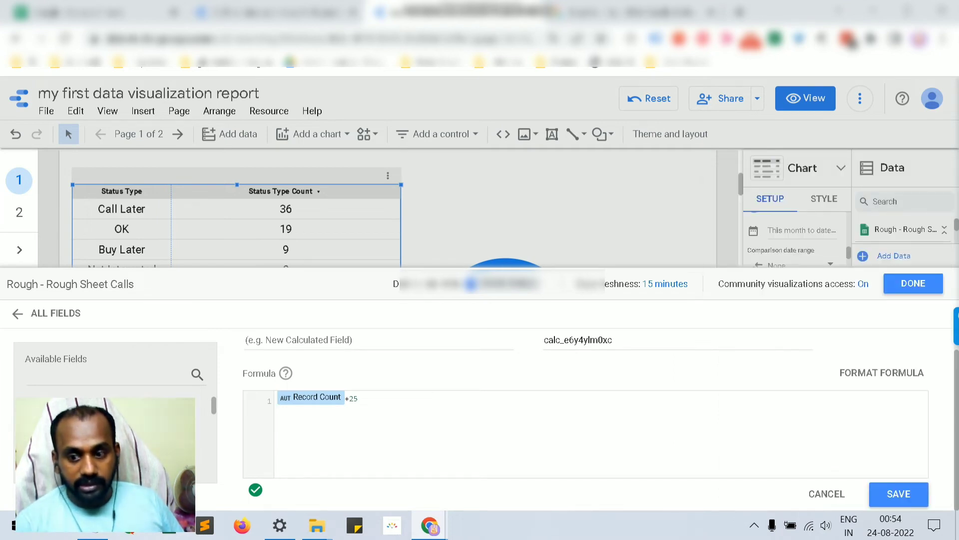
{"action": "left_click", "coordinate": [899, 494]}
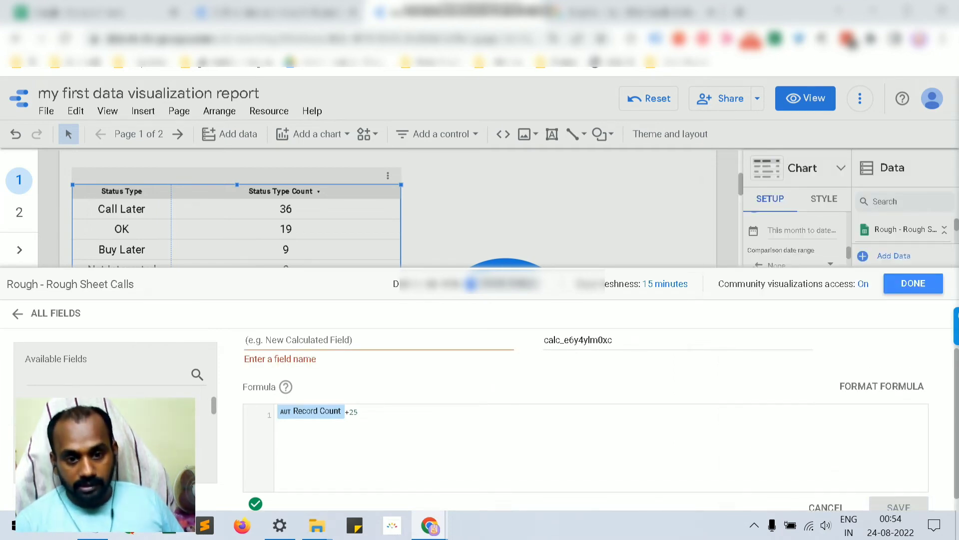
{"action": "type", "text": "m"}
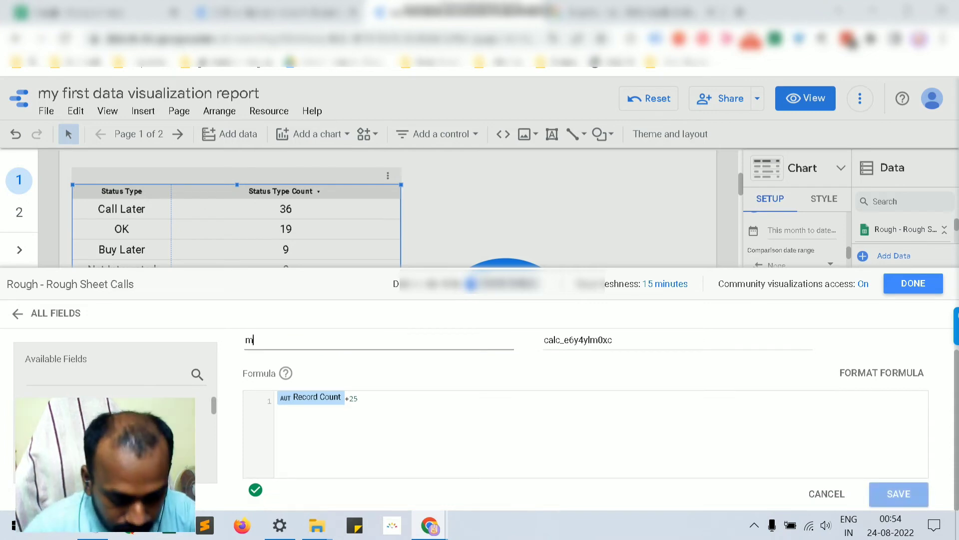
{"action": "type", "text": "y fir"}
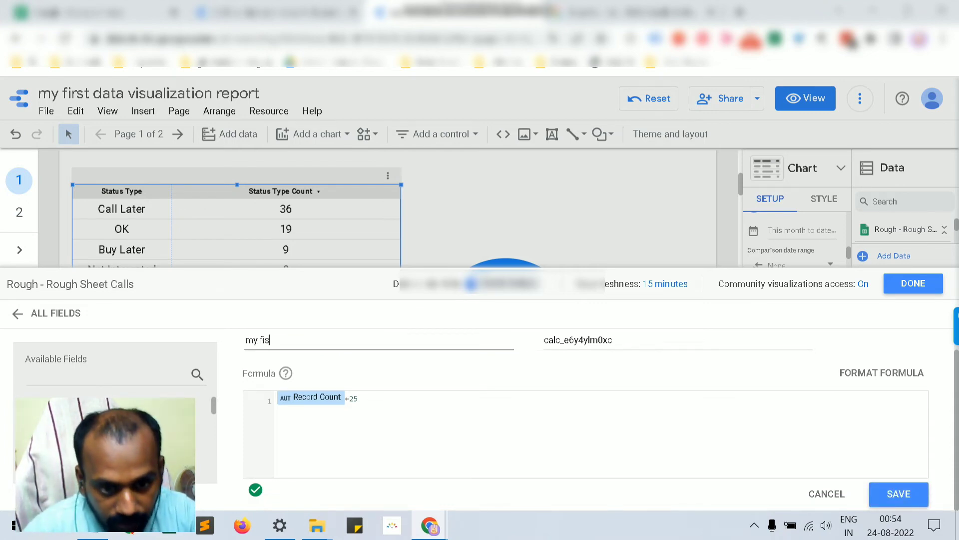
{"action": "type", "text": "st calc"}
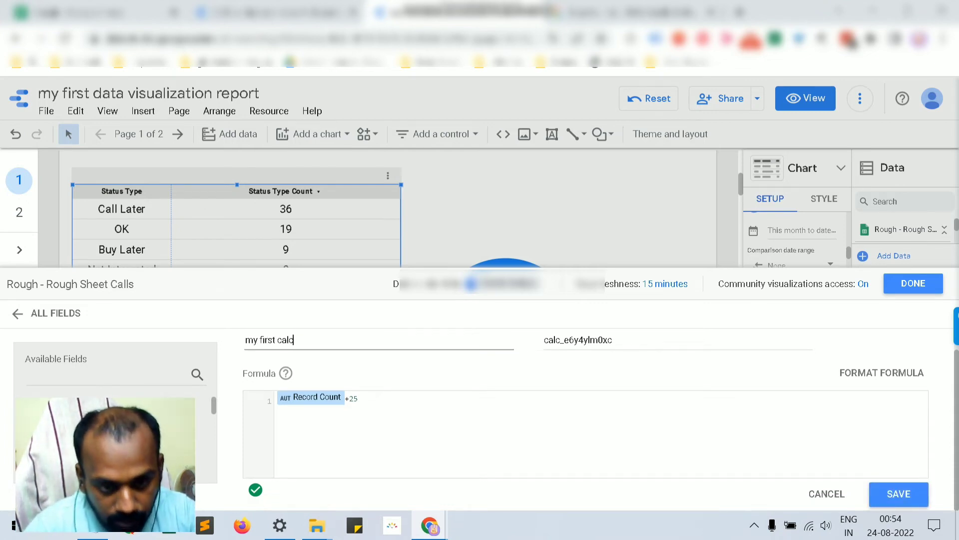
{"action": "type", "text": "ulated fi"}
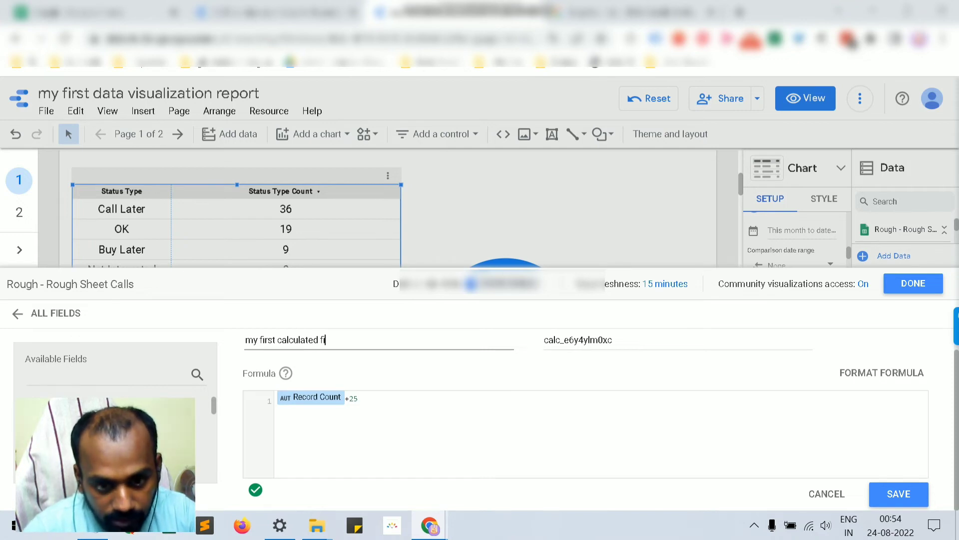
{"action": "type", "text": "eld"}
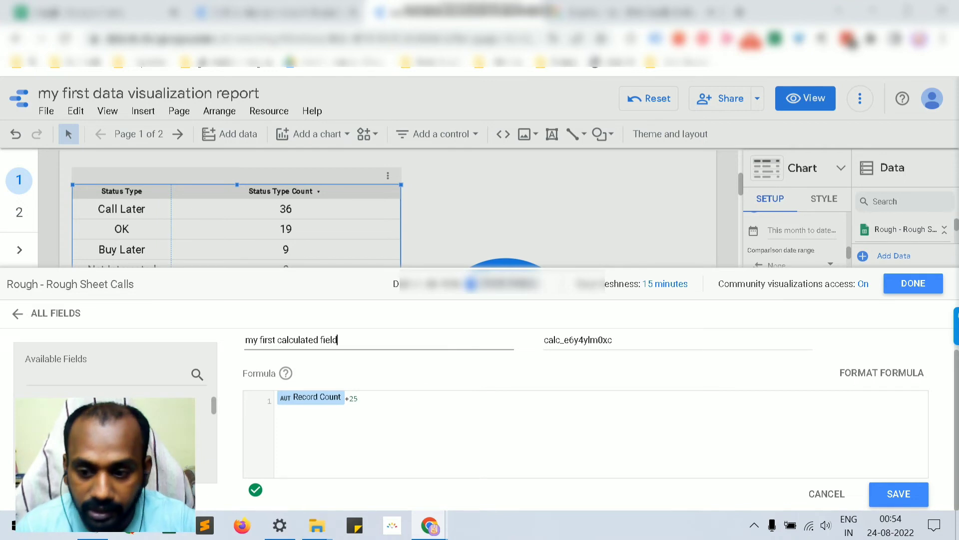
{"action": "left_click", "coordinate": [899, 493]}
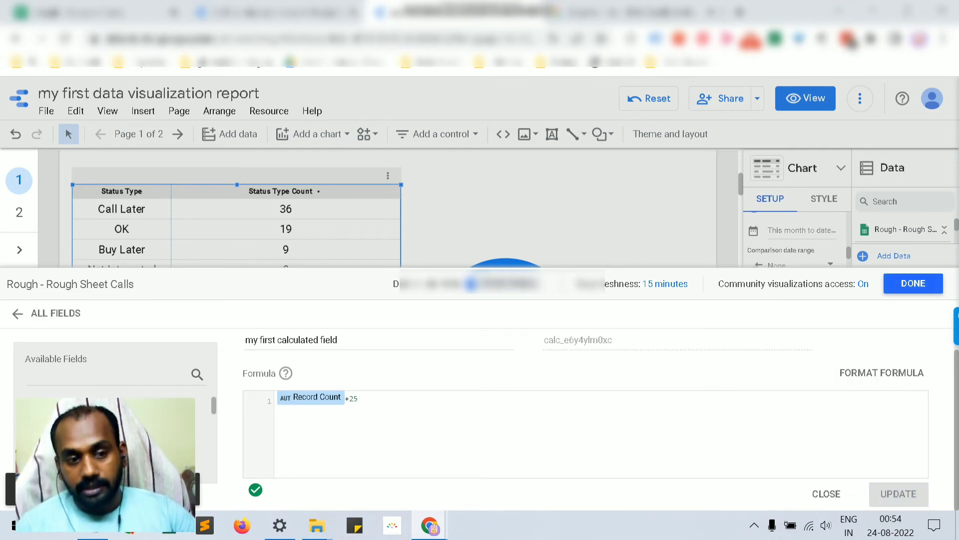
{"action": "left_click", "coordinate": [913, 284]}
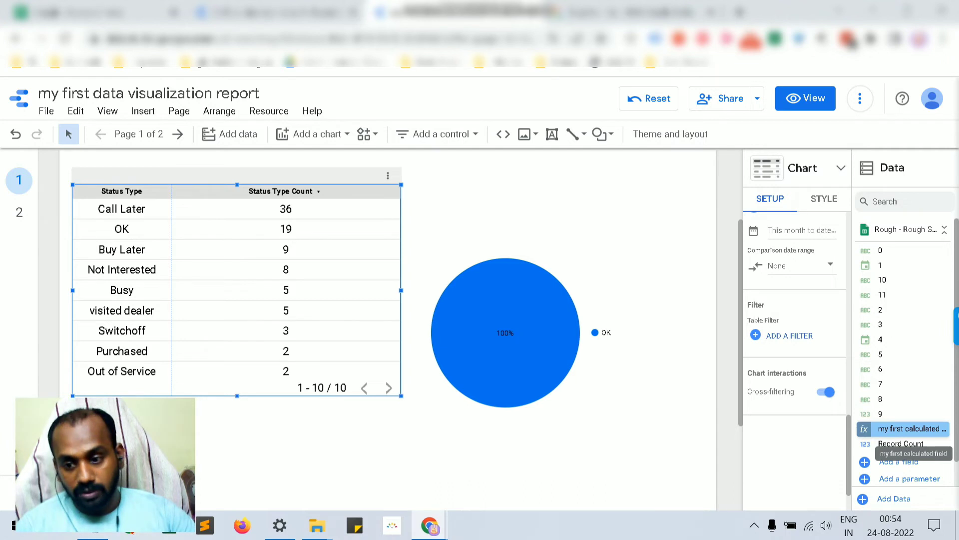
Step: Open the added data source Rough - Rough Sheet Calls for editing and look through its dimensions and metrics
{"action": "left_click", "coordinate": [268, 111]}
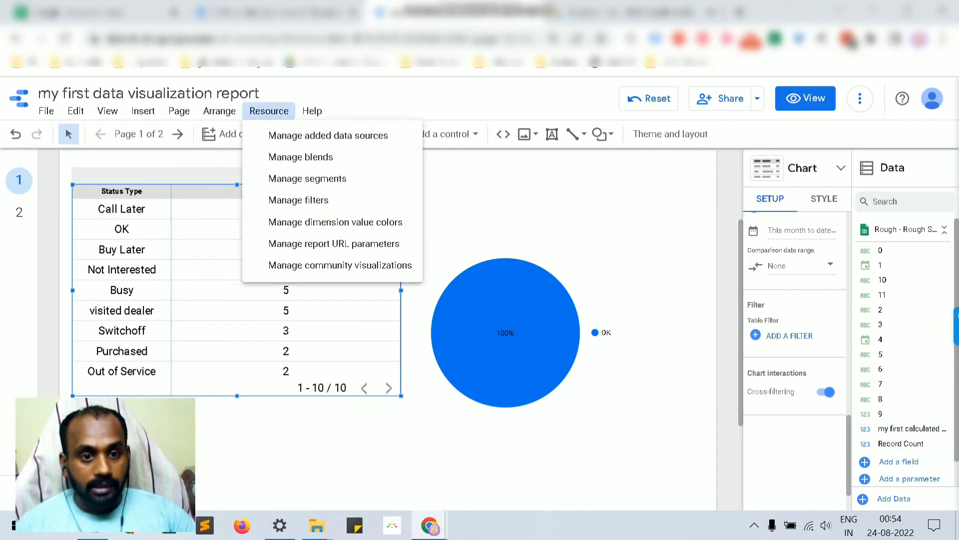
{"action": "left_click", "coordinate": [329, 136]}
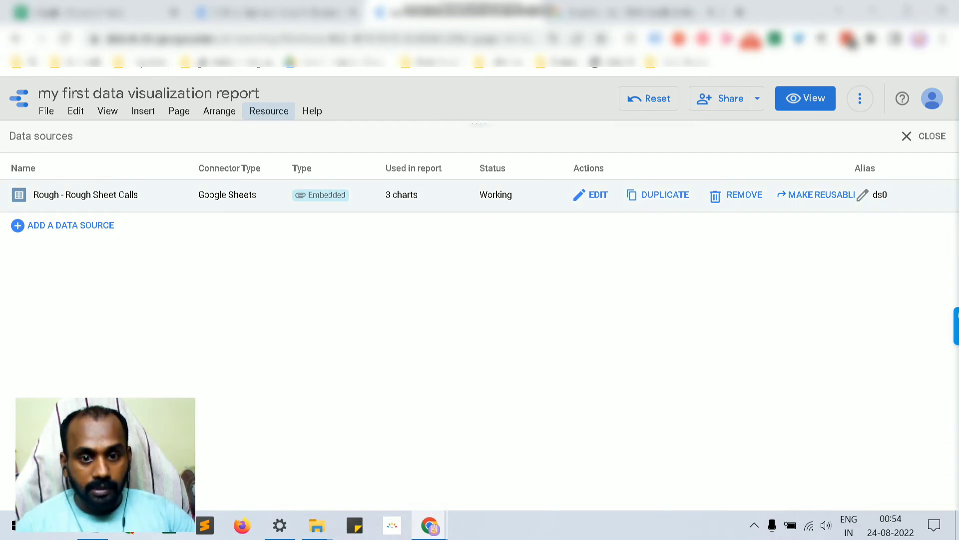
{"action": "left_click", "coordinate": [590, 194]}
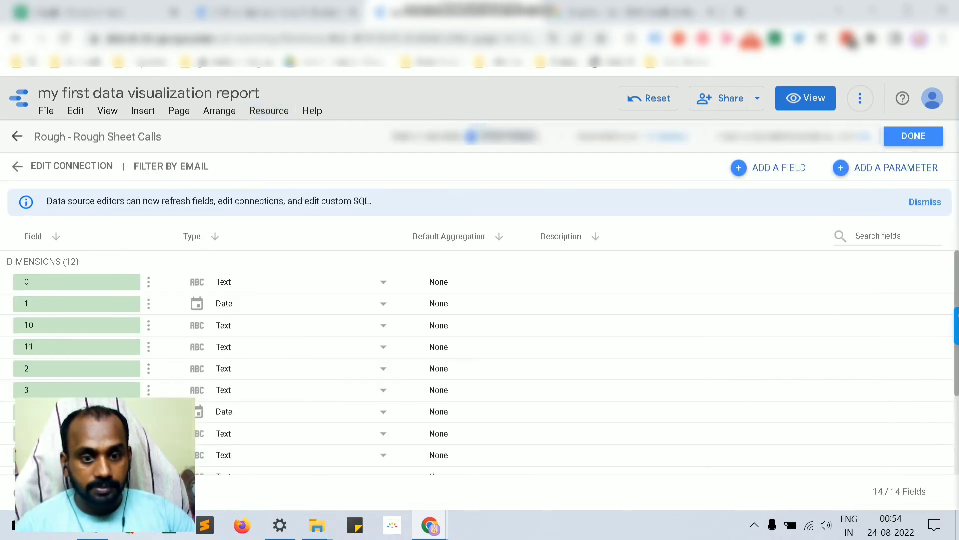
{"action": "scroll", "coordinate": [480, 350], "scroll_direction": "down", "scroll_amount": 3}
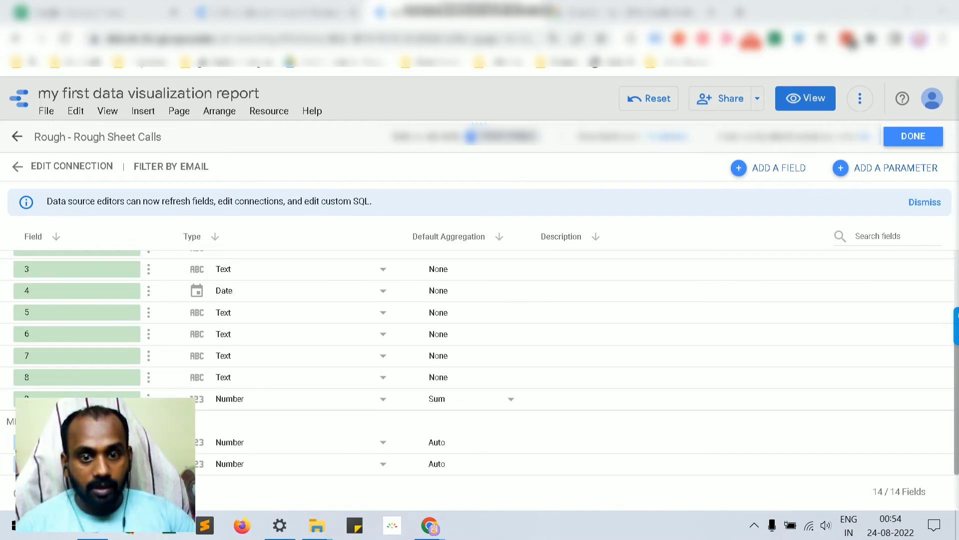
Step: Look over the complete list of dimensions and metrics in the data source, including the new calculated field
{"action": "key", "text": "ctrl+minus"}
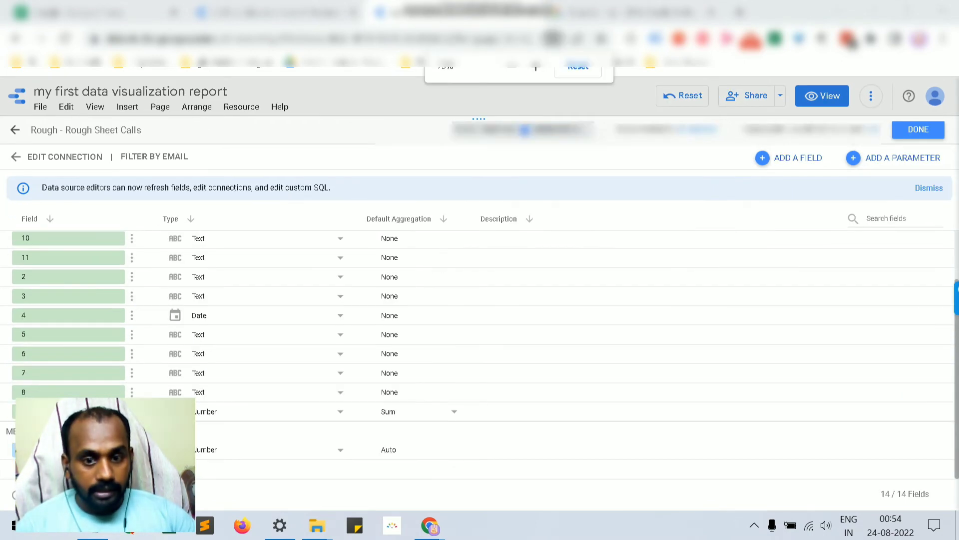
{"action": "key", "text": "ctrl+minus"}
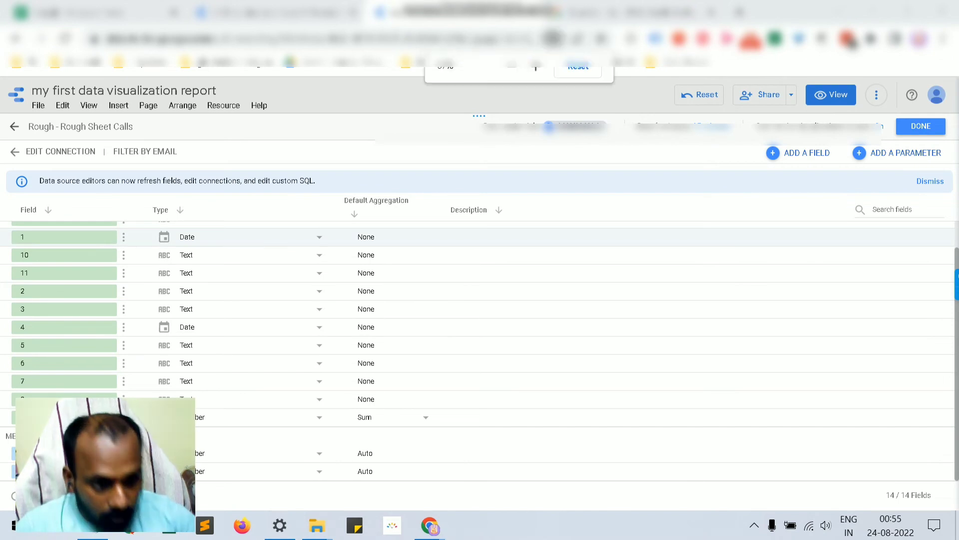
{"action": "key", "text": "ctrl+minus"}
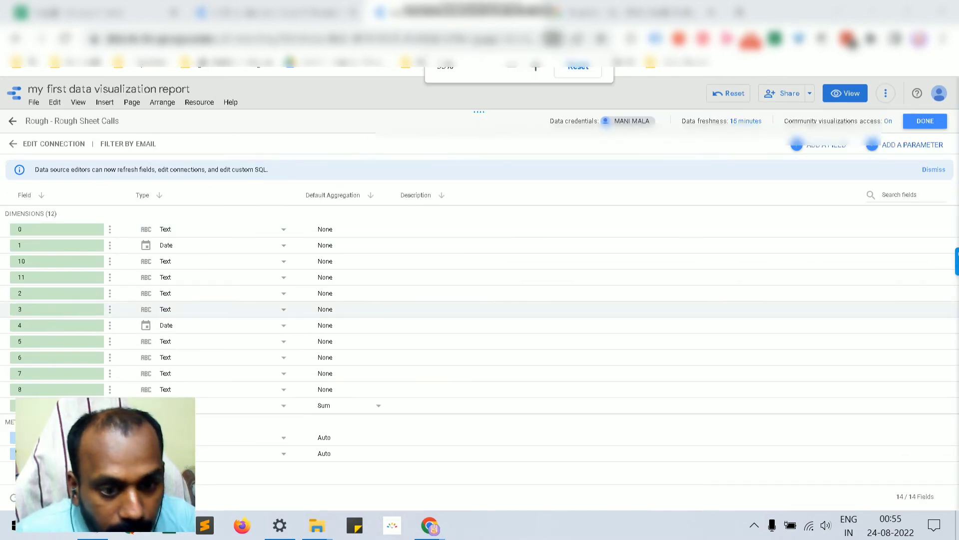
{"action": "key", "text": "ctrl+minus"}
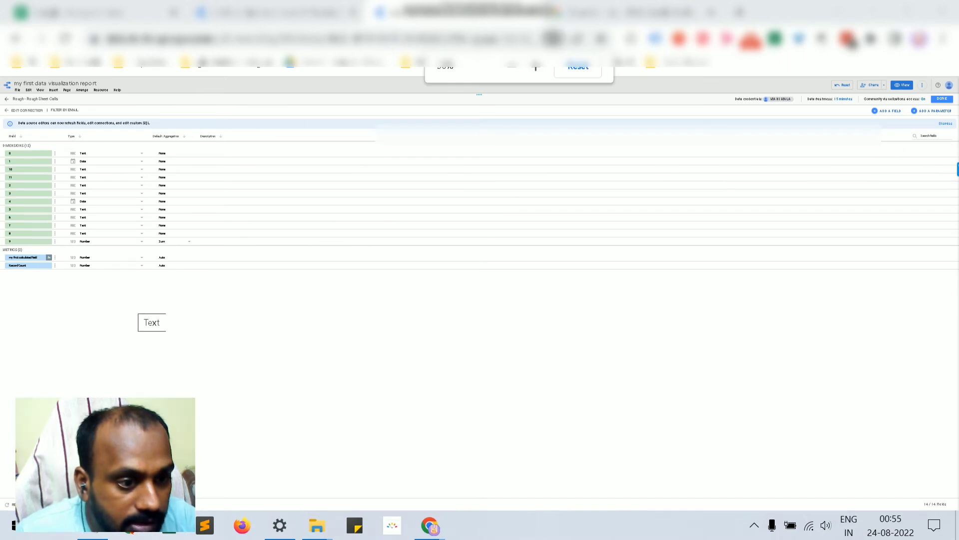
{"action": "key", "text": "ctrl+plus"}
{"action": "key", "text": "ctrl+plus"}
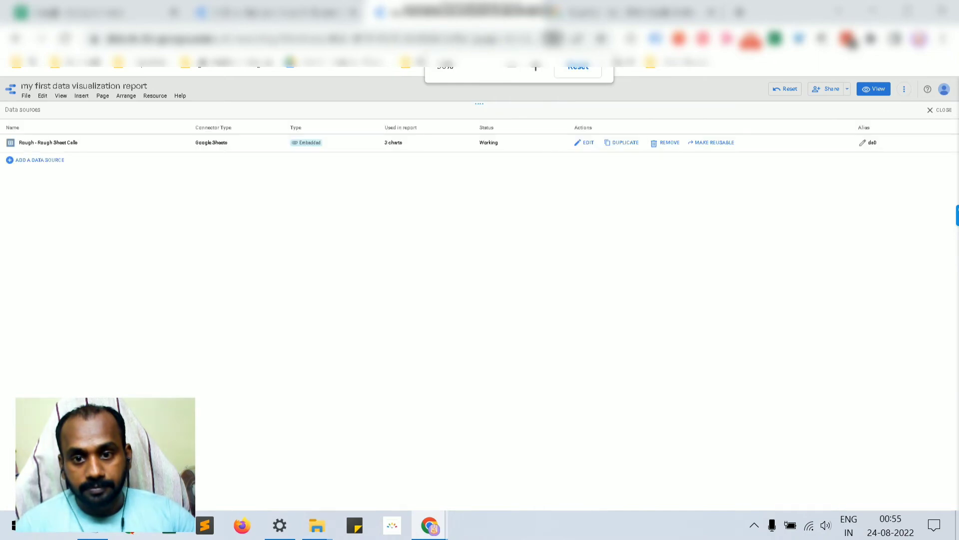
{"action": "key", "text": "ctrl+0"}
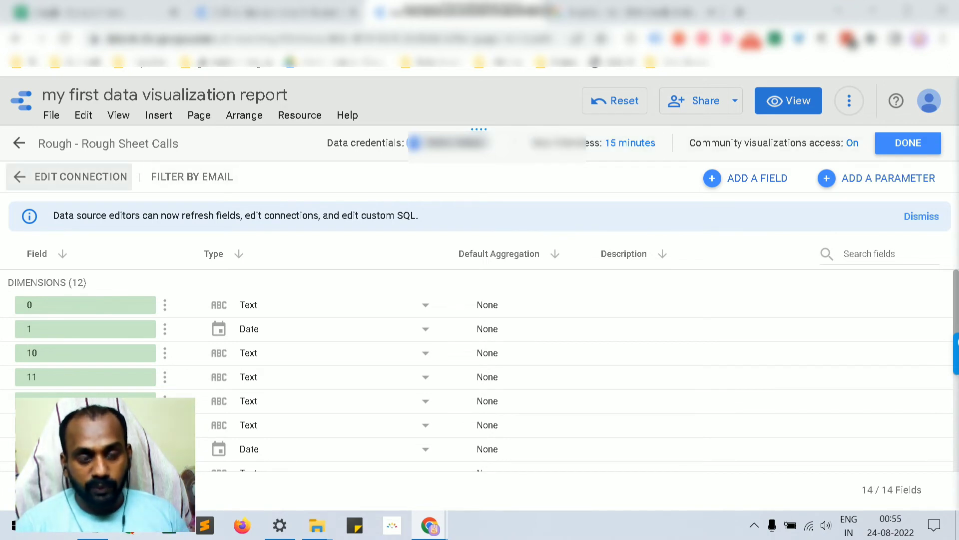
Step: Open the data source's connection settings, reconnect it to the Rough Sheet Calls worksheet, and finish editing the source
{"action": "left_click", "coordinate": [80, 176]}
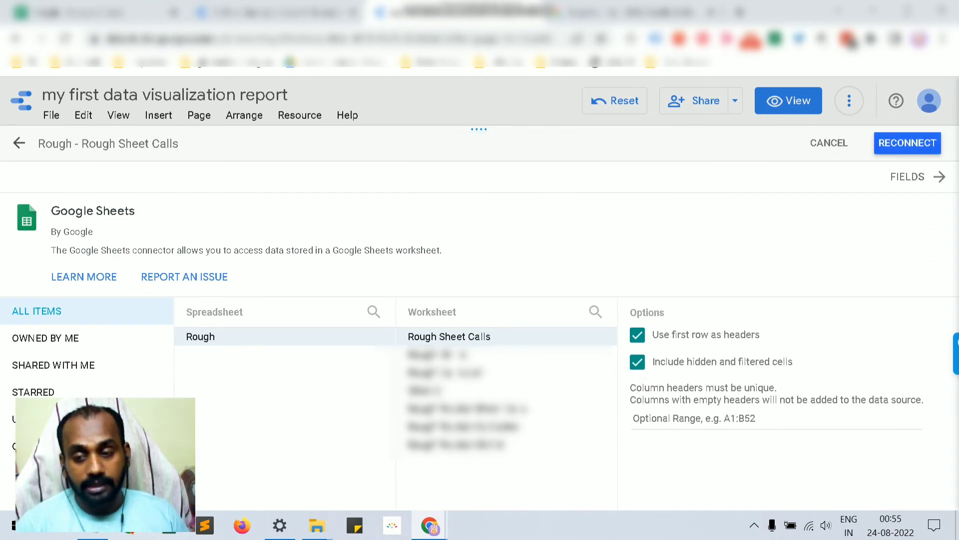
{"action": "left_click", "coordinate": [907, 143]}
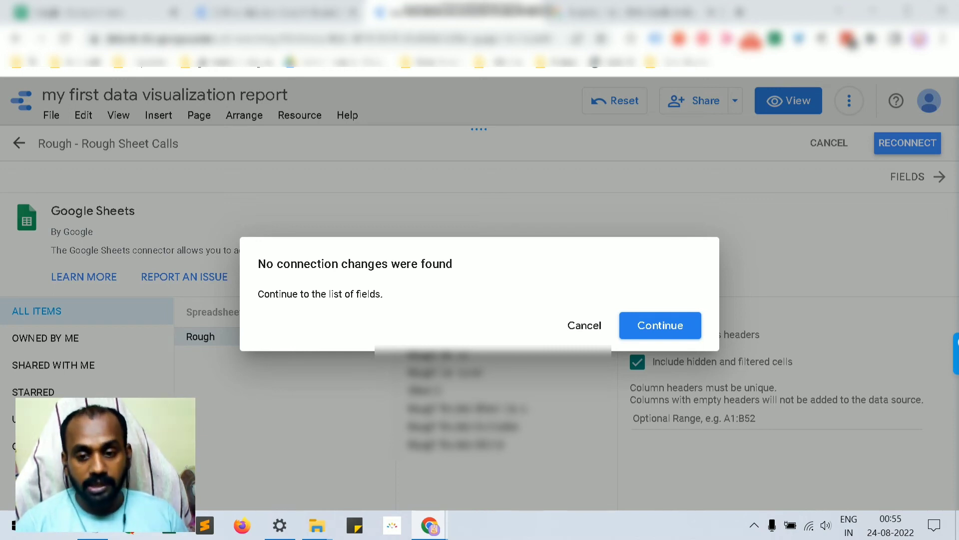
{"action": "key", "text": "Return"}
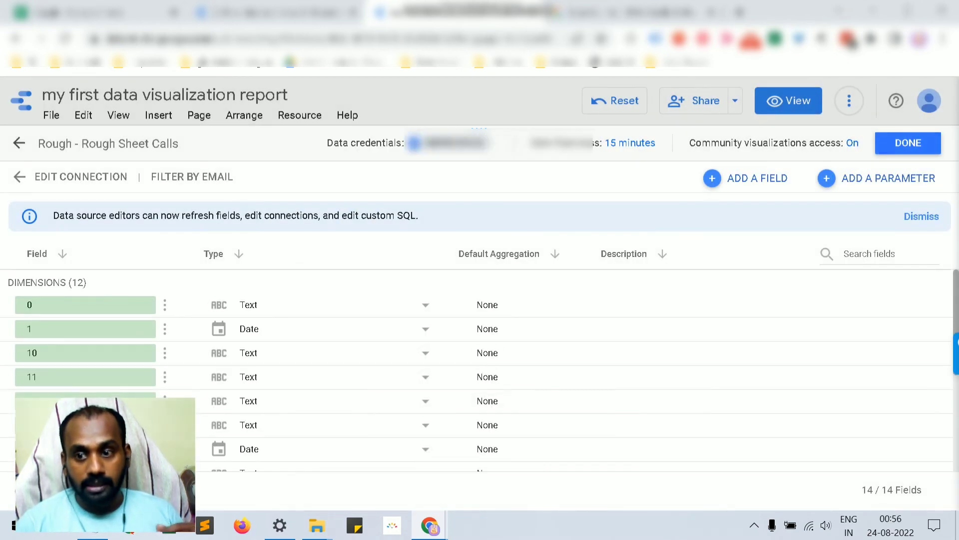
{"action": "left_click", "coordinate": [908, 142]}
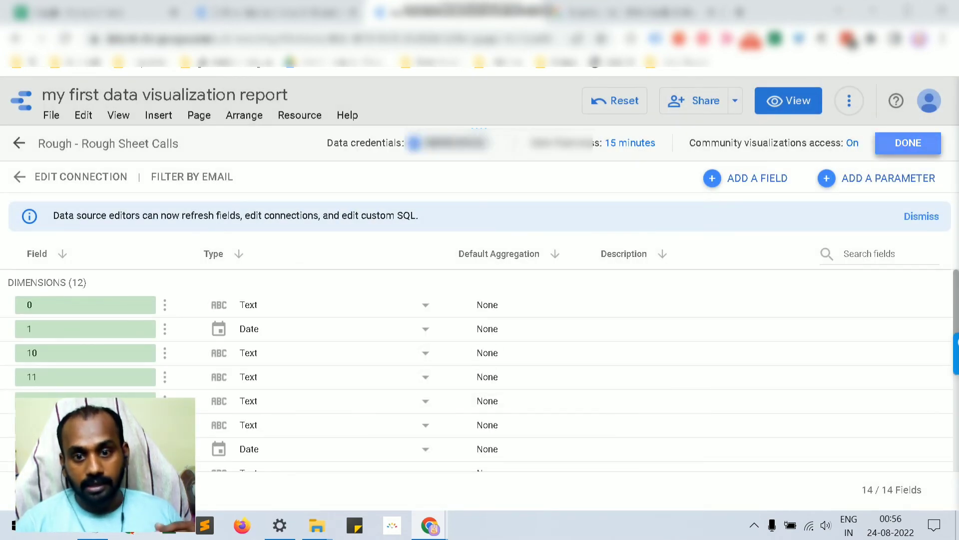
{"action": "left_click", "coordinate": [908, 143]}
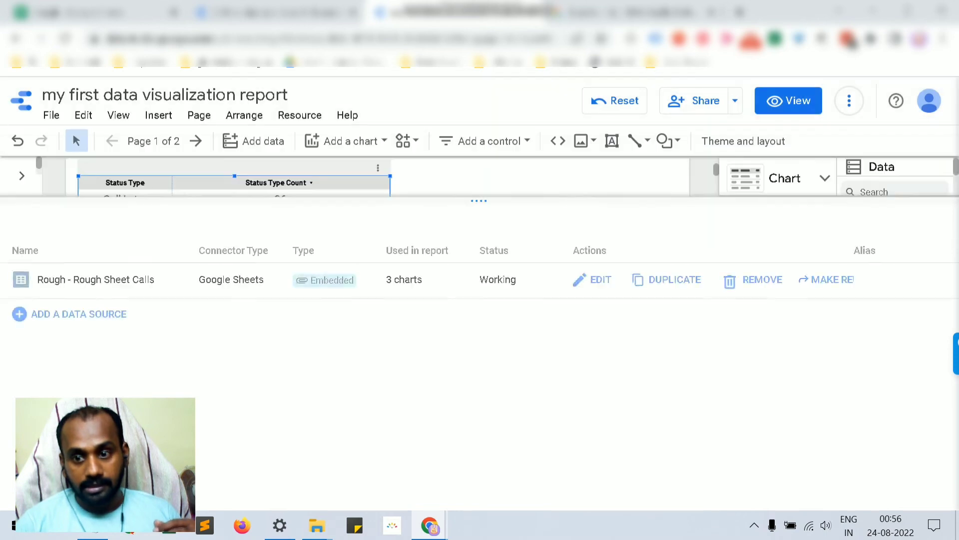
Step: Try to add "my first calculated field" as a dimension of the status table
{"action": "scroll", "coordinate": [897, 339], "scroll_direction": "down", "scroll_amount": 3}
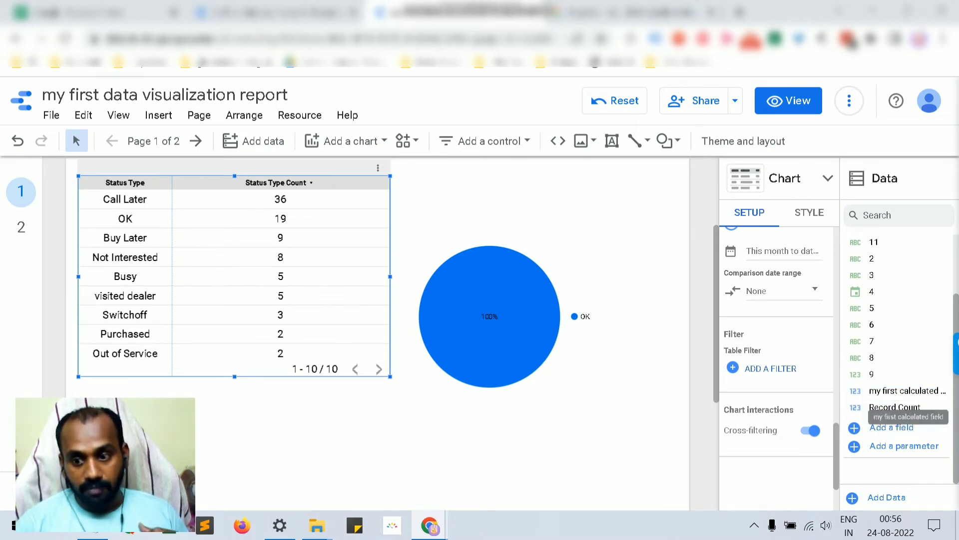
{"action": "scroll", "coordinate": [776, 350], "scroll_direction": "up", "scroll_amount": 3}
{"action": "scroll", "coordinate": [776, 350], "scroll_direction": "up", "scroll_amount": 10}
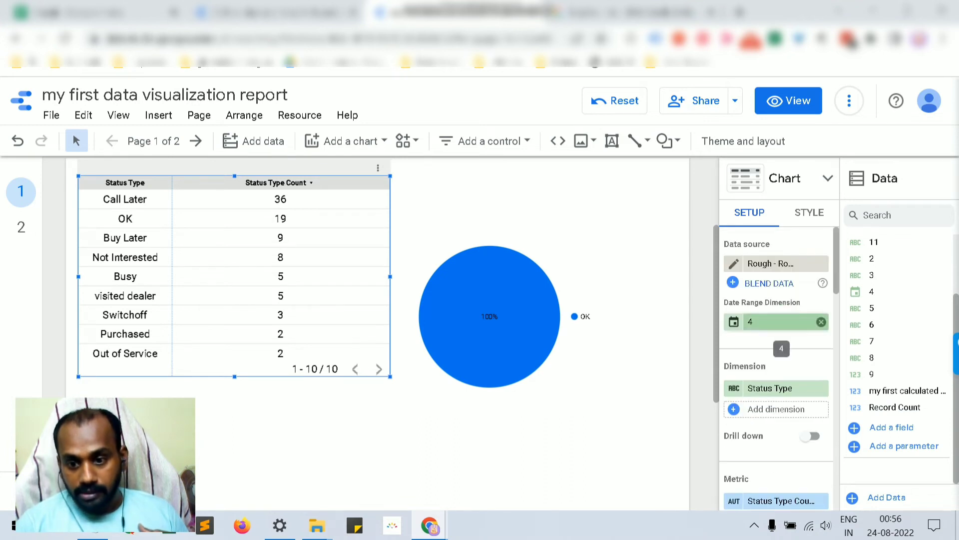
{"action": "left_click_drag", "start_coordinate": [889, 390], "coordinate": [781, 408]}
{"action": "left_click_drag", "start_coordinate": [890, 390], "coordinate": [792, 405]}
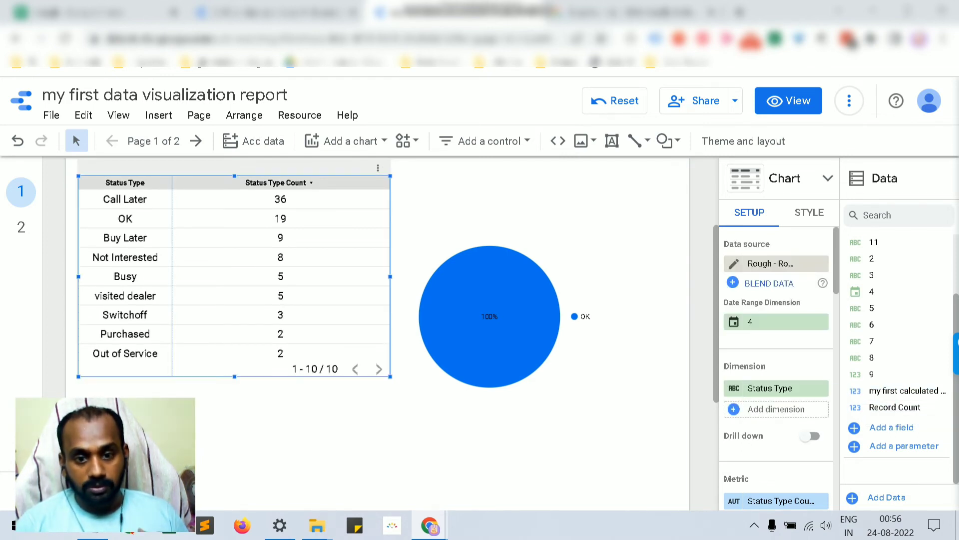
Step: Add "my first calculated field" as a second metric of the status table and check its new column
{"action": "scroll", "coordinate": [378, 325], "scroll_direction": "up", "scroll_amount": 3}
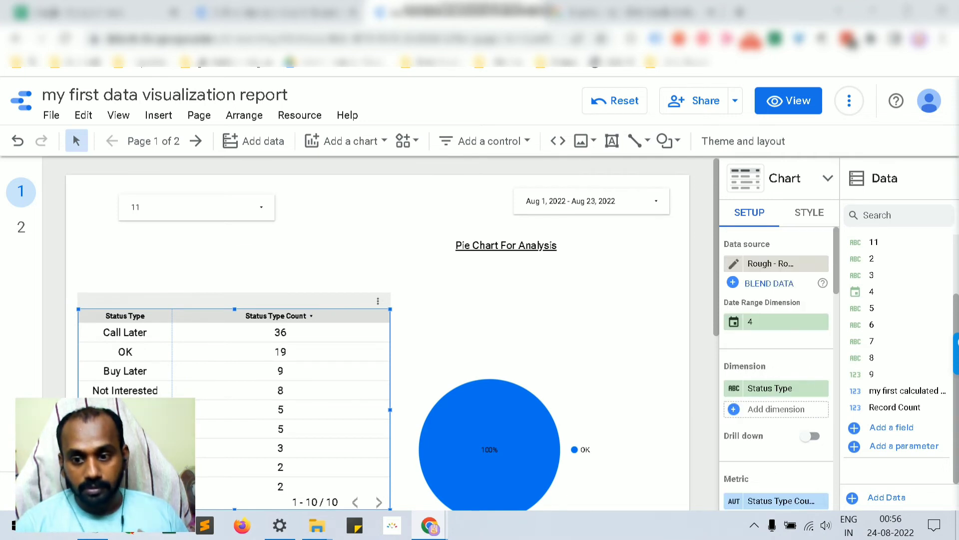
{"action": "scroll", "coordinate": [776, 350], "scroll_direction": "down", "scroll_amount": 2}
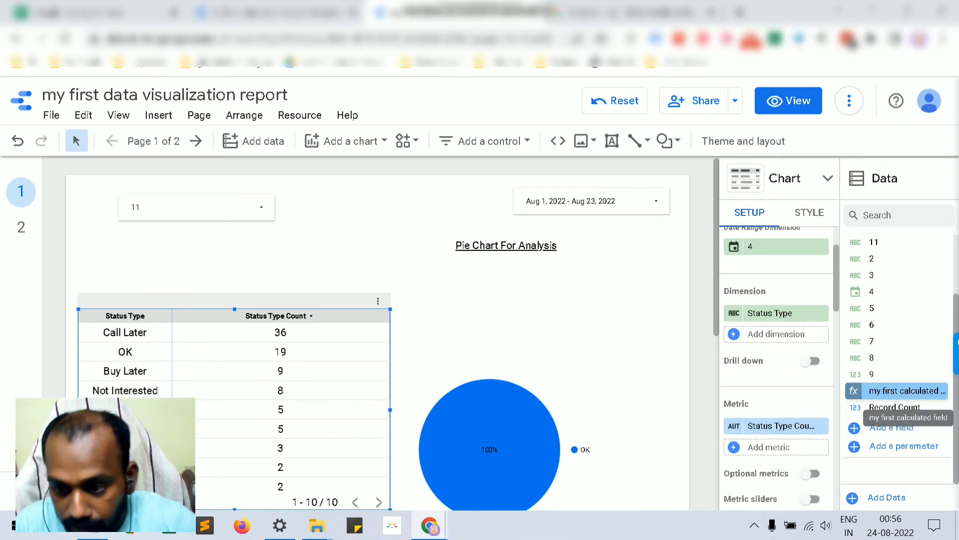
{"action": "left_click_drag", "start_coordinate": [894, 390], "coordinate": [780, 448]}
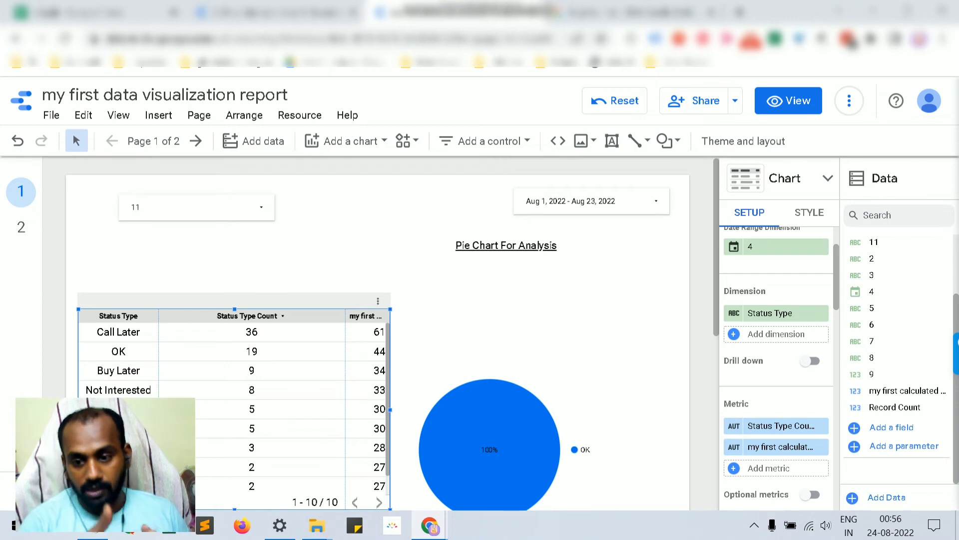
{"action": "scroll", "coordinate": [377, 330], "scroll_direction": "down", "scroll_amount": 5}
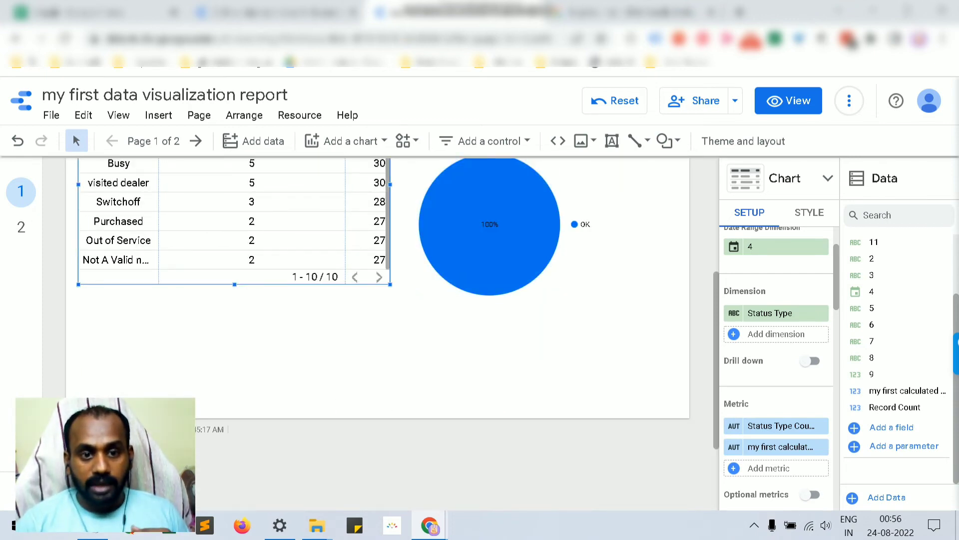
{"action": "scroll", "coordinate": [377, 330], "scroll_direction": "up", "scroll_amount": 5}
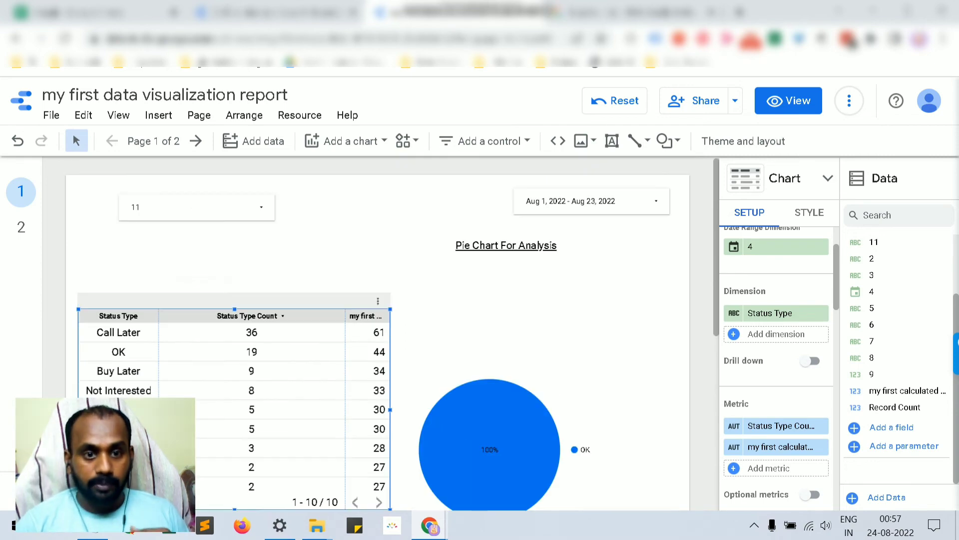
Step: Open a new data blend based on Rough - Rough Sheet Calls and decline the introductory tour
{"action": "left_click", "coordinate": [299, 115]}
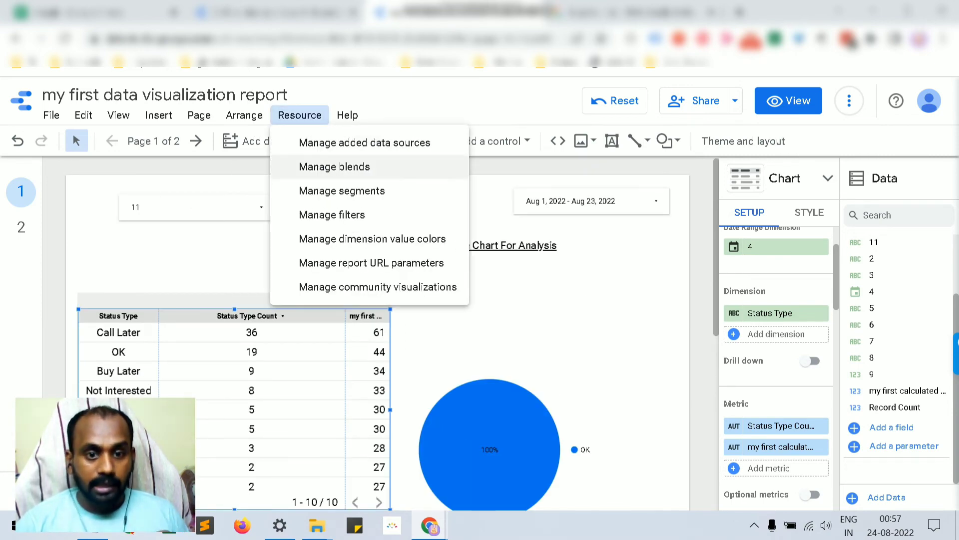
{"action": "left_click", "coordinate": [334, 167]}
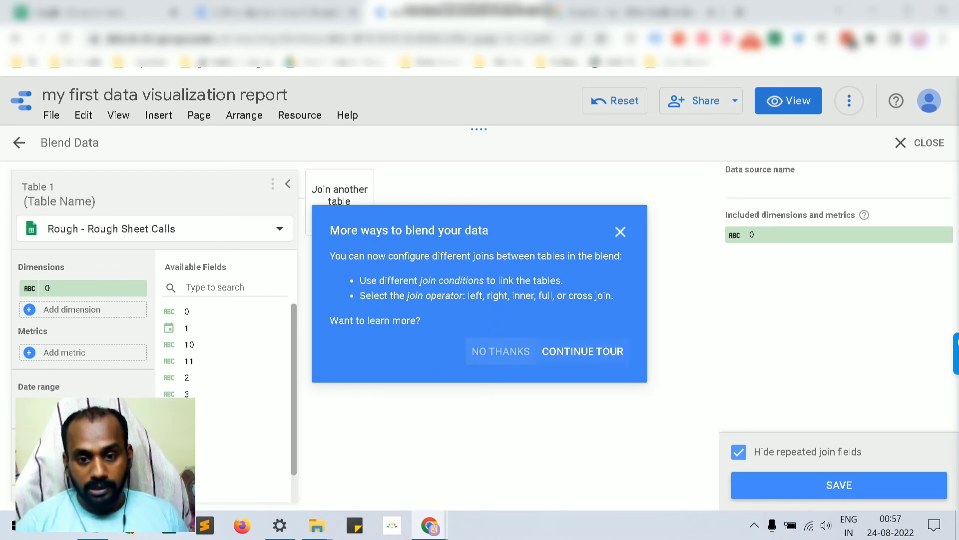
{"action": "left_click", "coordinate": [501, 351]}
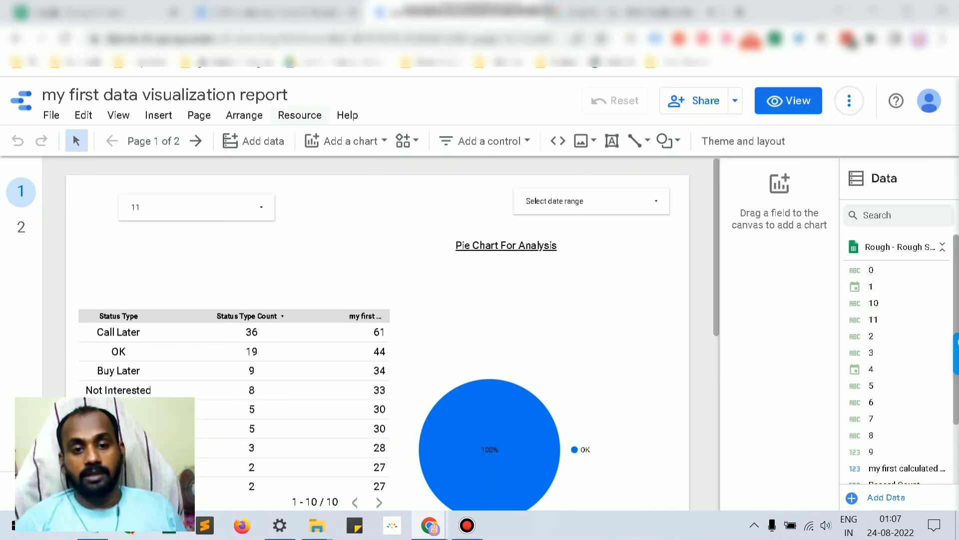
Step: Add the "rough2 sheet calls" worksheet of the Rough spreadsheet to the report as a new Google Sheets data source
{"action": "left_click", "coordinate": [300, 115]}
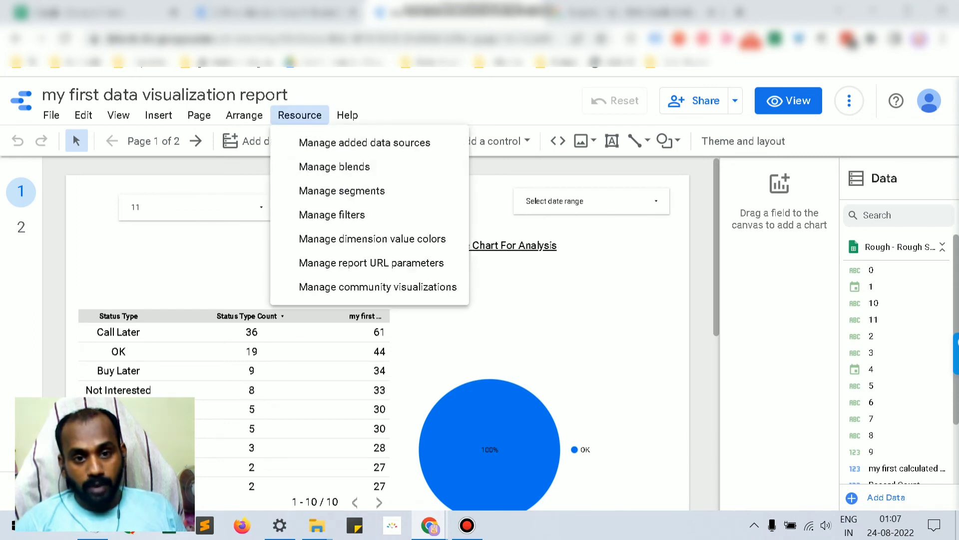
{"action": "left_click", "coordinate": [365, 143]}
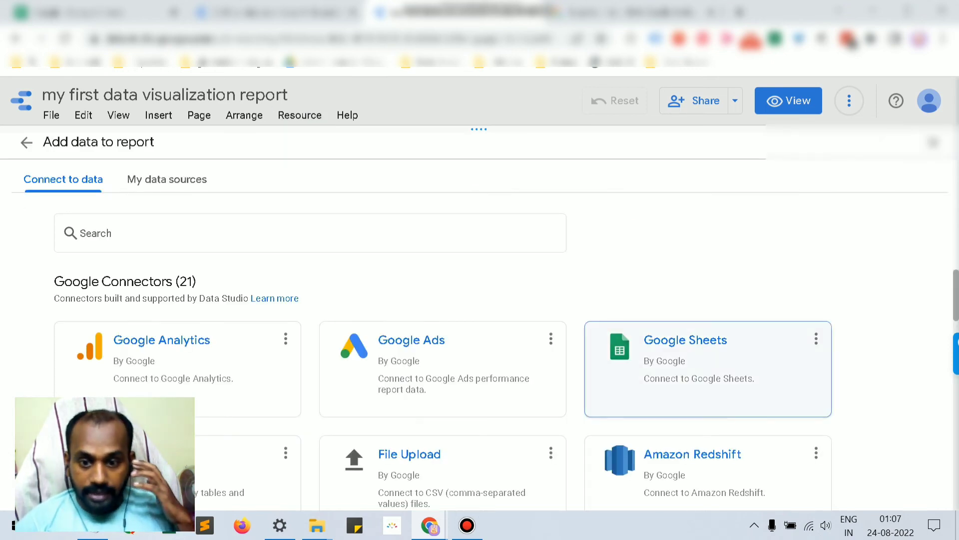
{"action": "left_click", "coordinate": [685, 350]}
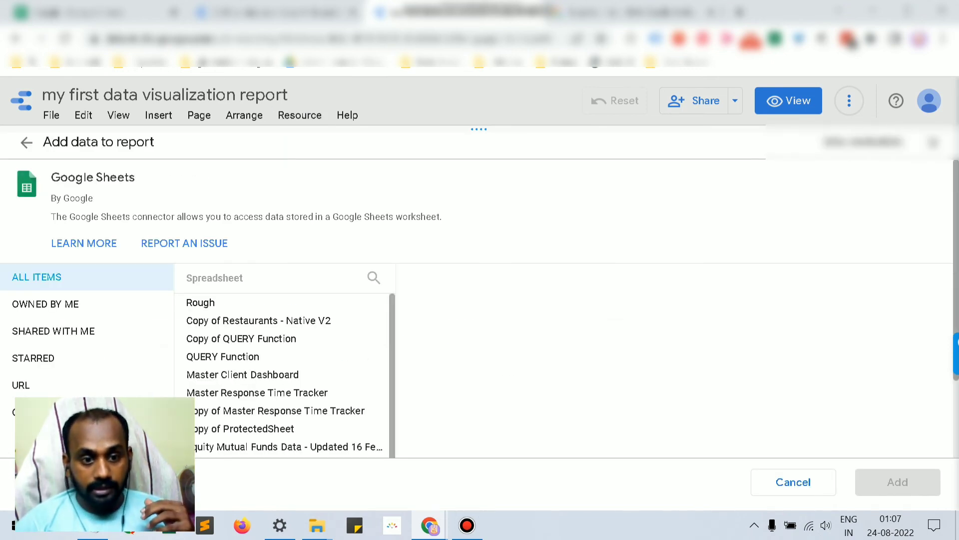
{"action": "left_click", "coordinate": [200, 302]}
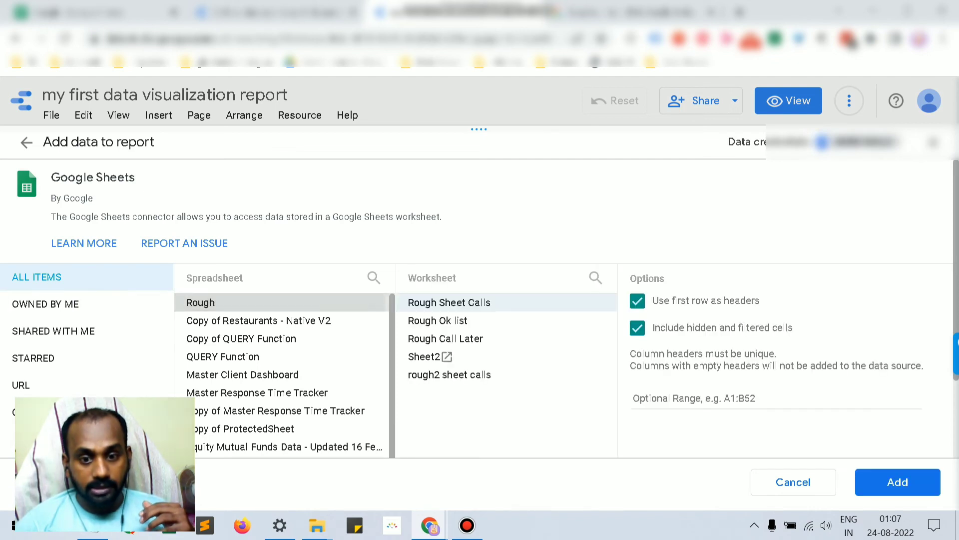
{"action": "left_click", "coordinate": [449, 374]}
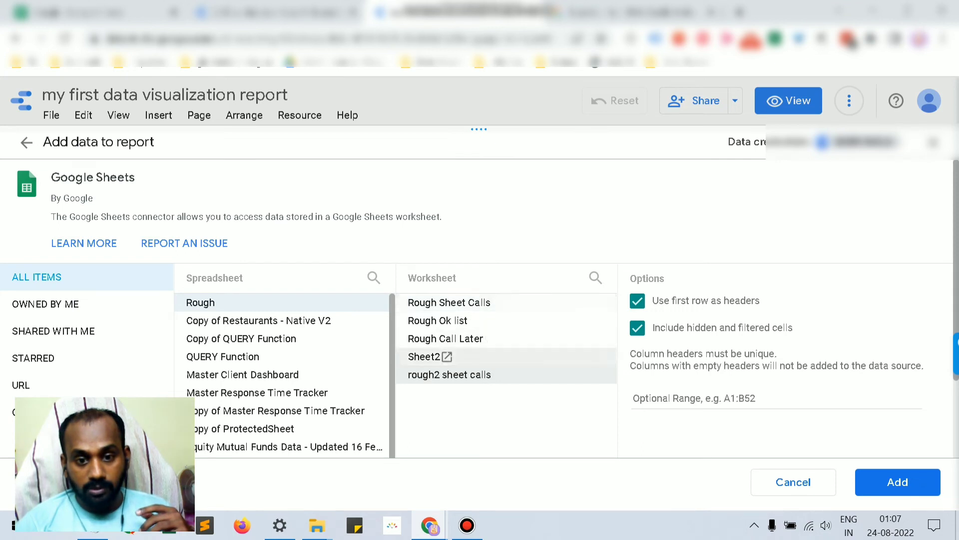
{"action": "left_click", "coordinate": [898, 482]}
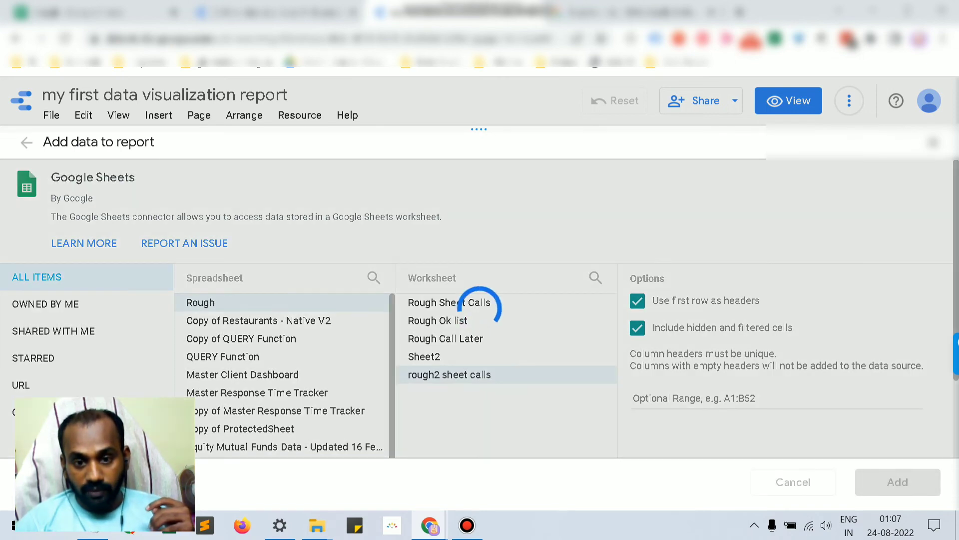
{"action": "key", "text": "Return"}
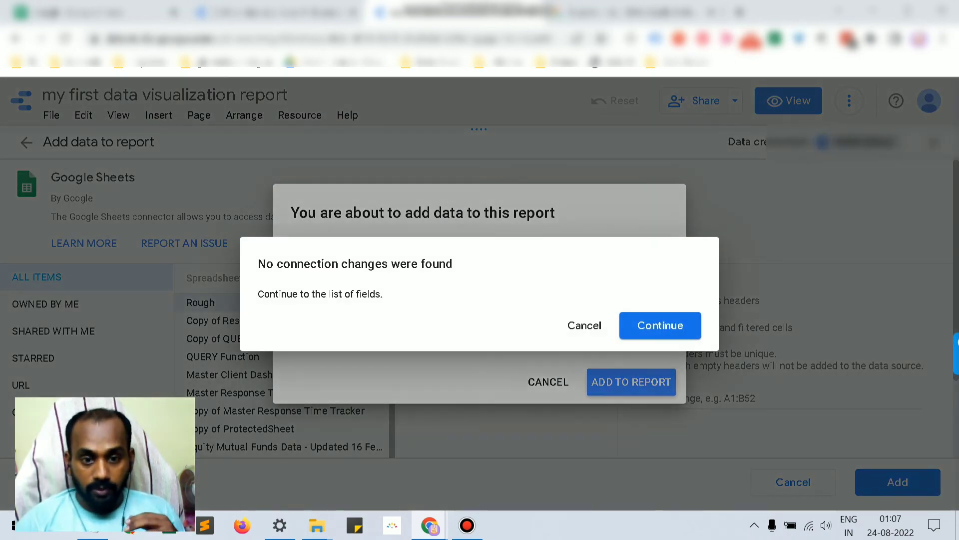
{"action": "key", "text": "Return"}
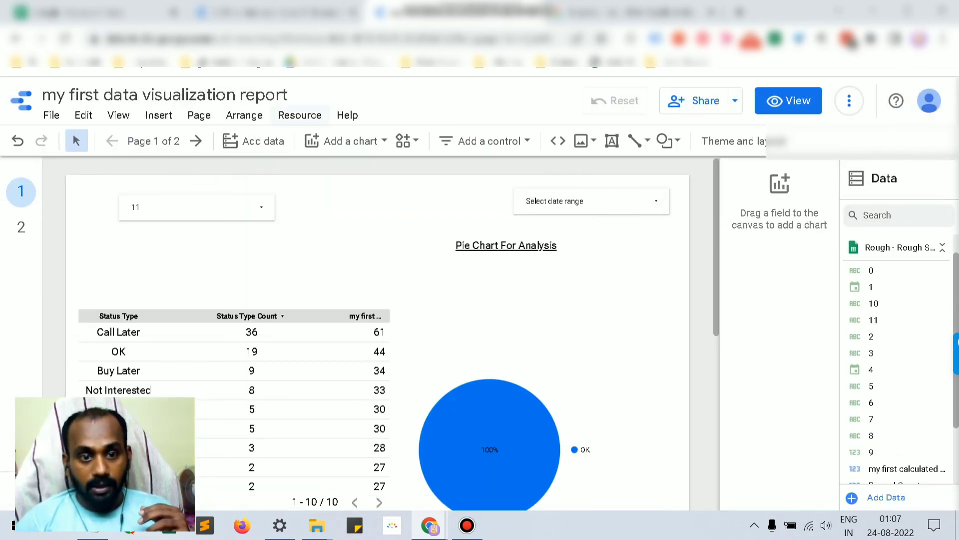
Step: View the report's list of blends and close it again
{"action": "left_click", "coordinate": [300, 115]}
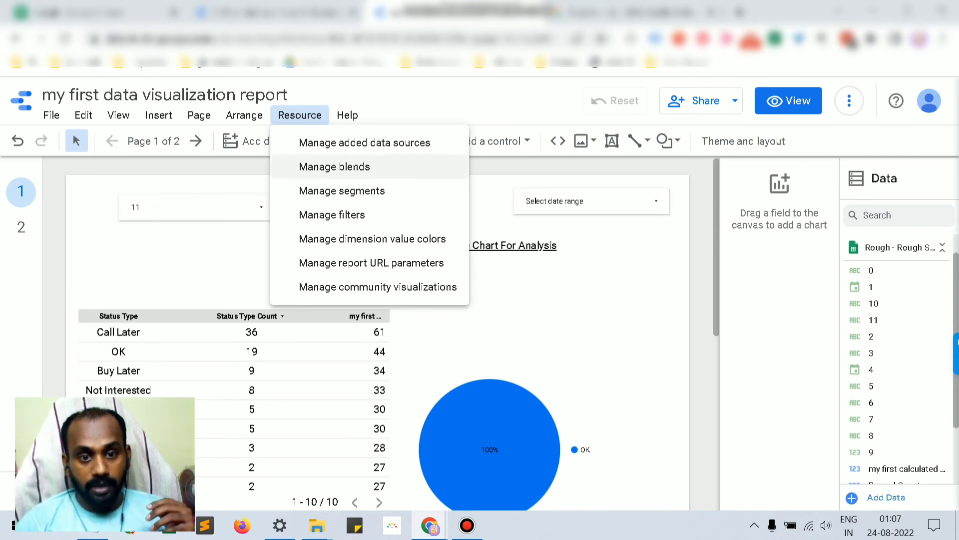
{"action": "left_click", "coordinate": [335, 167]}
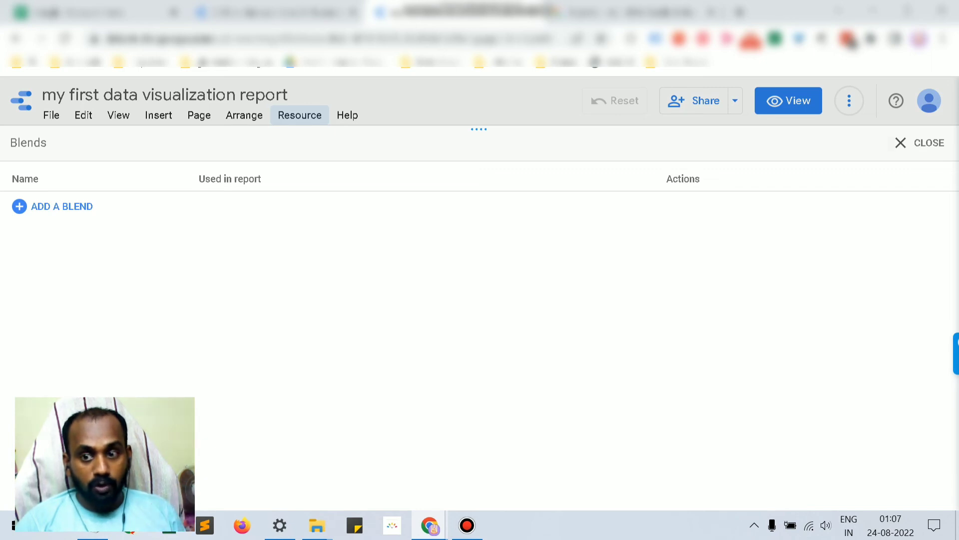
{"action": "left_click", "coordinate": [920, 142]}
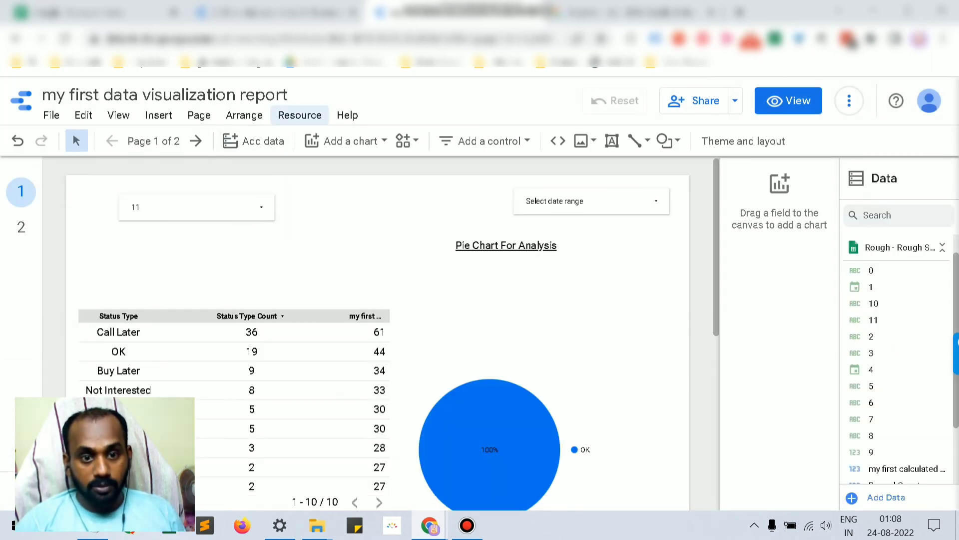
Step: Set the data source aliases to 1st for Rough - rough2 sheet calls and 2nd for Rough - Rough Sheet Calls
{"action": "left_click", "coordinate": [299, 115]}
{"action": "left_click", "coordinate": [340, 141]}
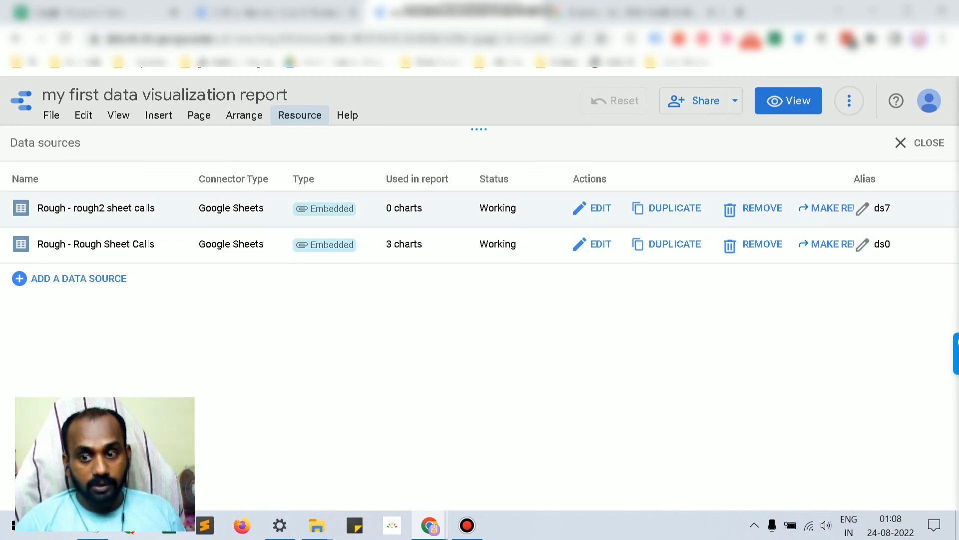
{"action": "left_click", "coordinate": [863, 208]}
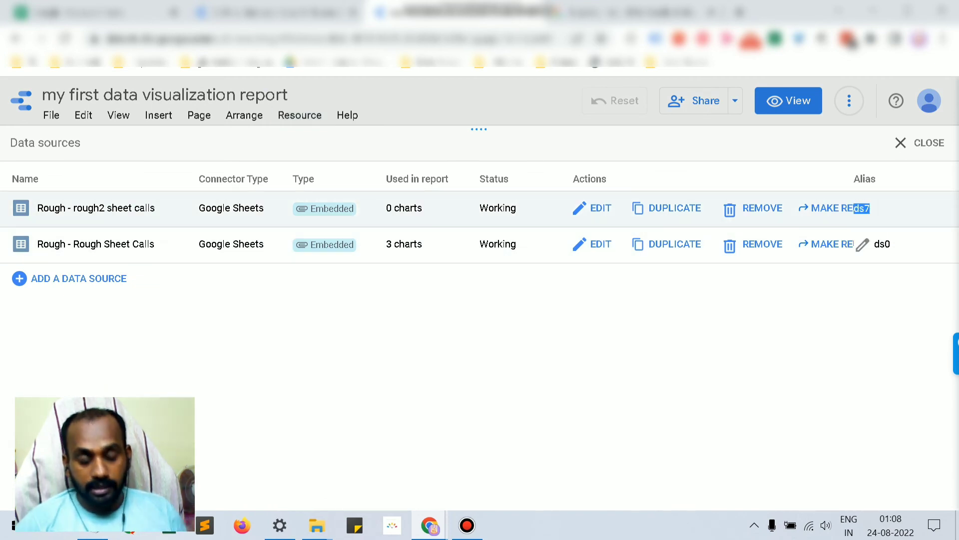
{"action": "type", "text": "1st"}
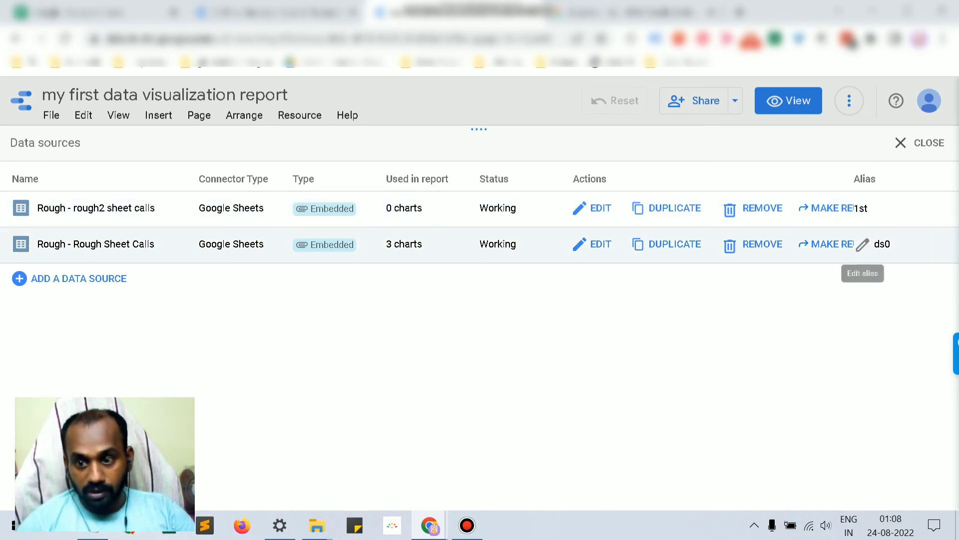
{"action": "key", "text": "Return"}
{"action": "left_click", "coordinate": [862, 243]}
{"action": "type", "text": "2nd"}
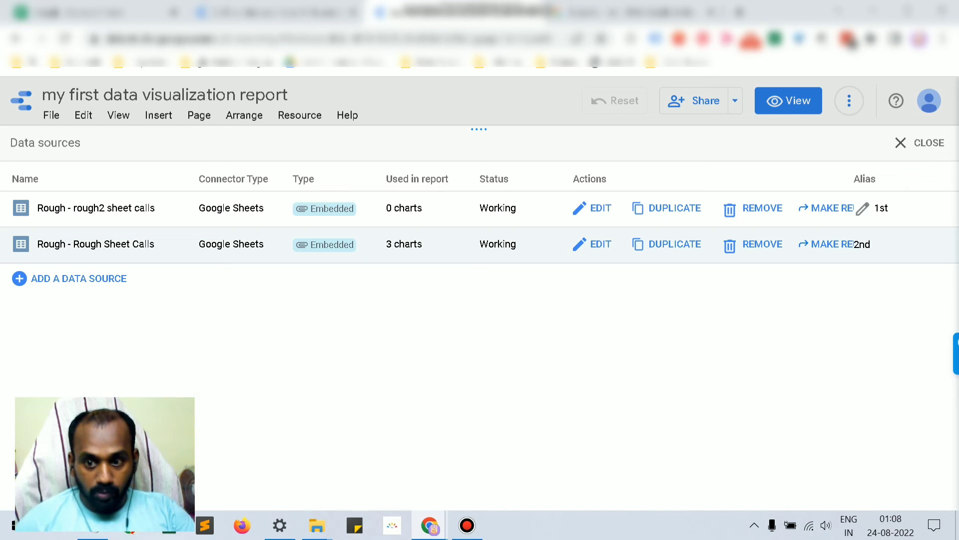
{"action": "key", "text": "Return"}
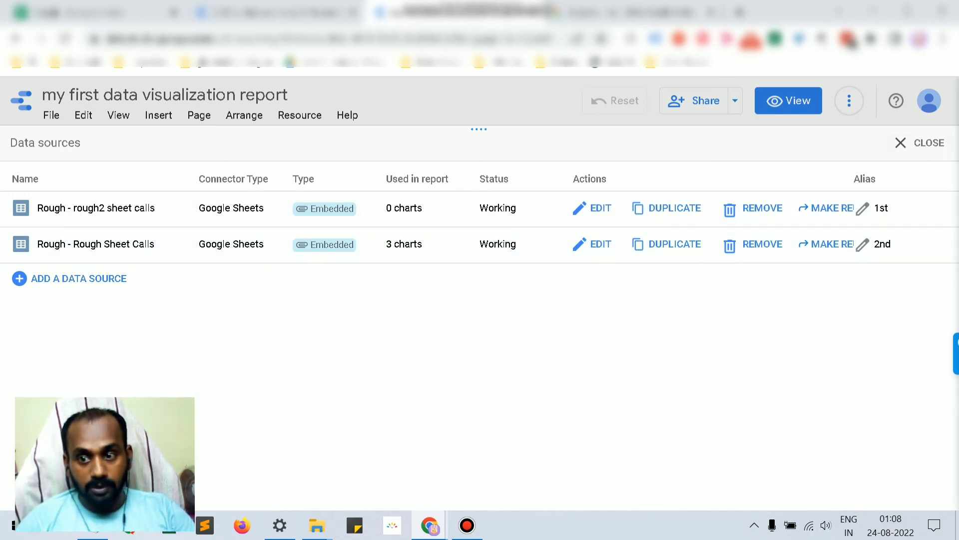
{"action": "left_click", "coordinate": [920, 143]}
Step: Start a new blend with Rough - rough2 sheet calls as Table 1 and add field 11 as its metric
{"action": "left_click", "coordinate": [300, 115]}
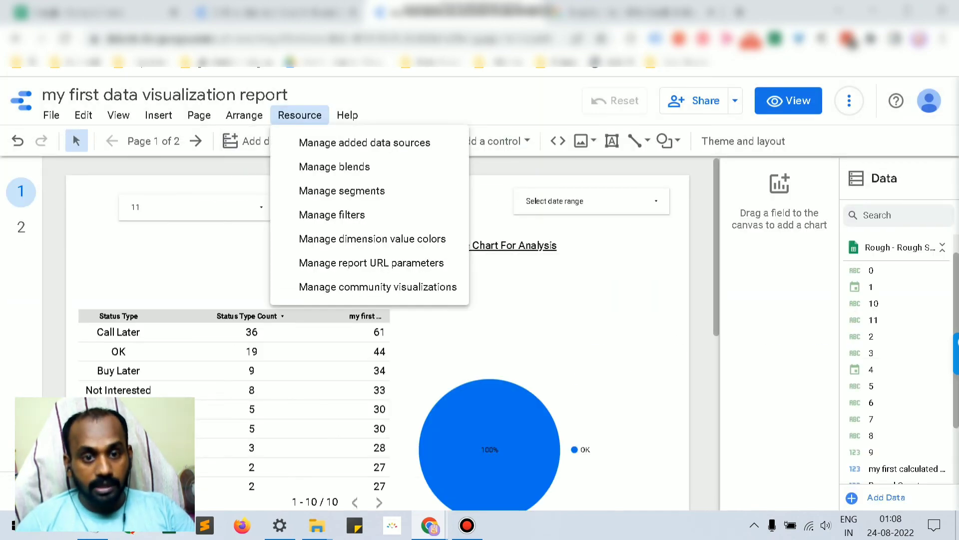
{"action": "left_click", "coordinate": [334, 166]}
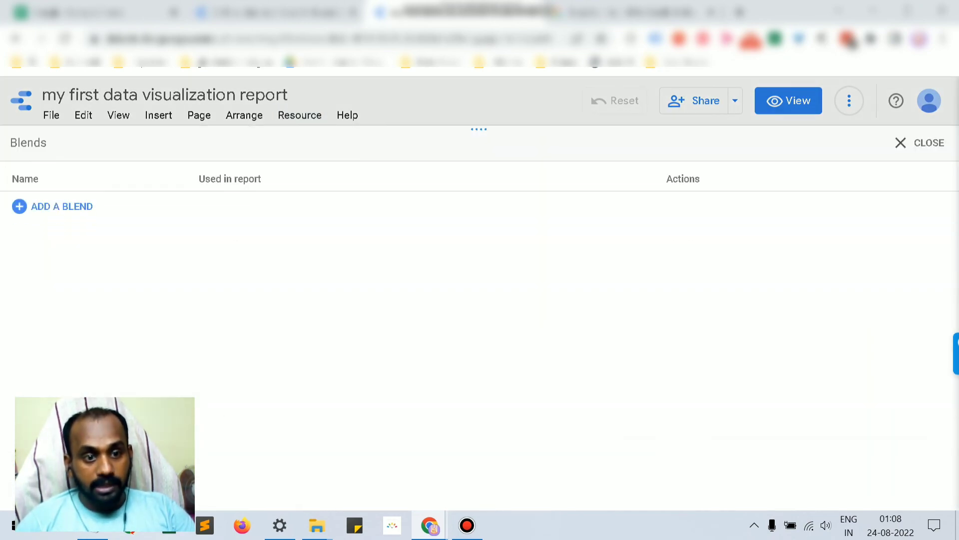
{"action": "left_click", "coordinate": [55, 206]}
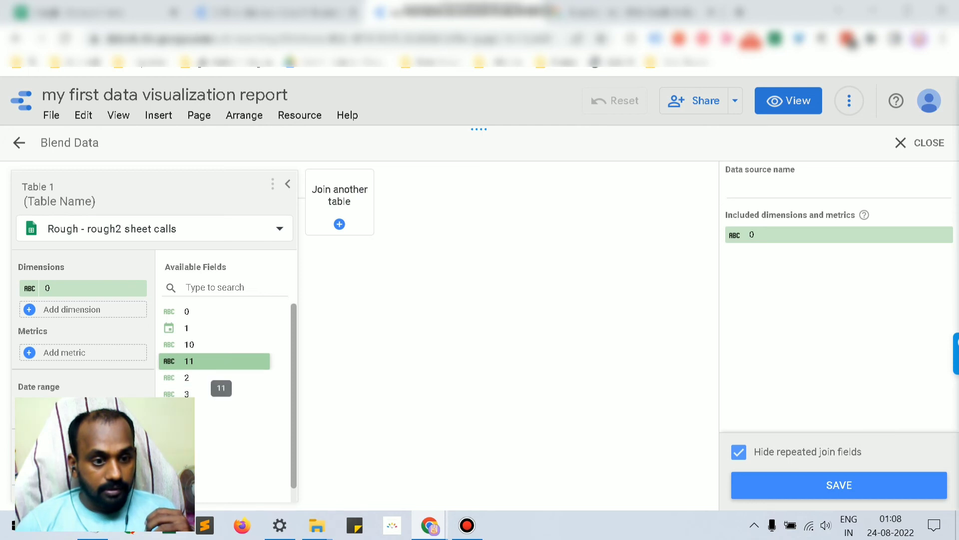
{"action": "left_click_drag", "start_coordinate": [220, 361], "coordinate": [82, 353]}
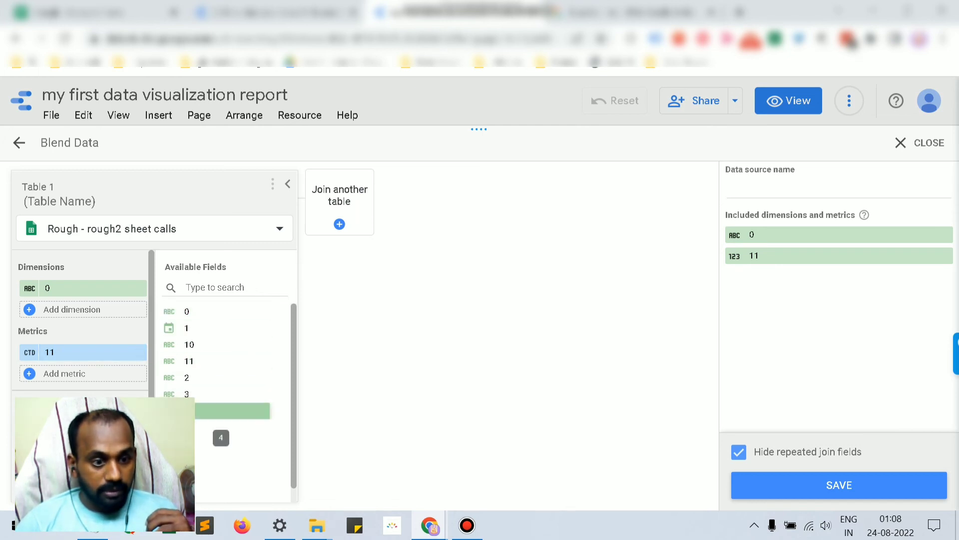
Step: Join Rough - Rough Sheet Calls as Table 2, with field 11 as metric and field 4 as date range dimension
{"action": "left_click", "coordinate": [339, 205]}
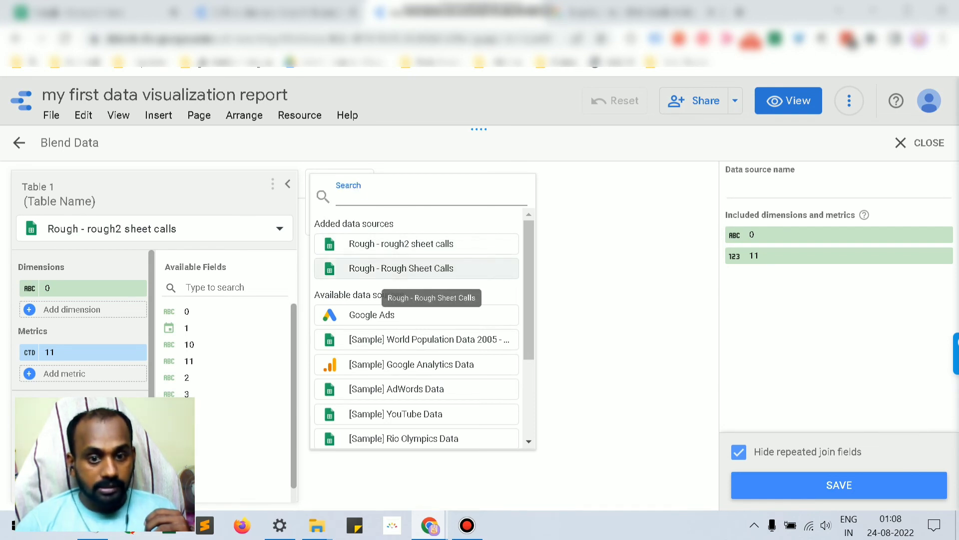
{"action": "left_click", "coordinate": [410, 269]}
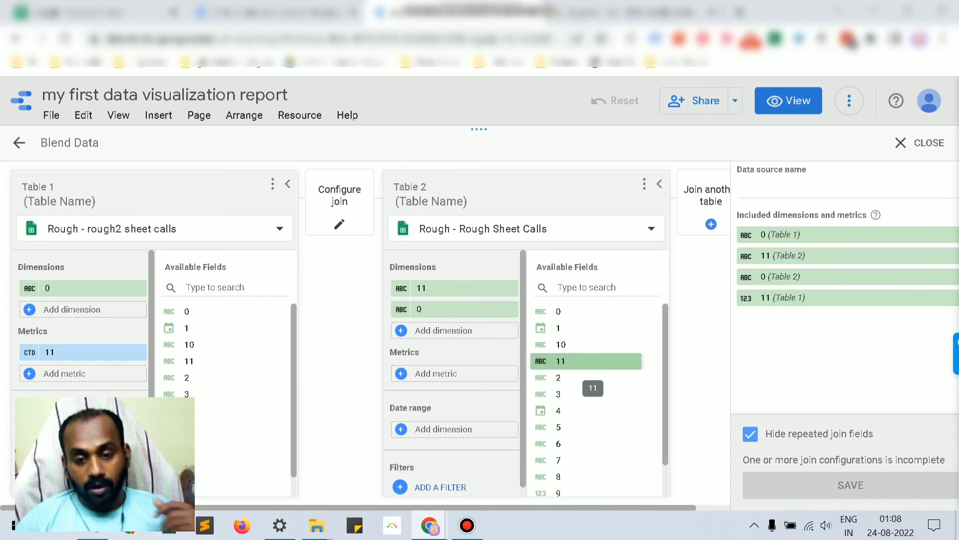
{"action": "left_click_drag", "start_coordinate": [559, 360], "coordinate": [468, 373]}
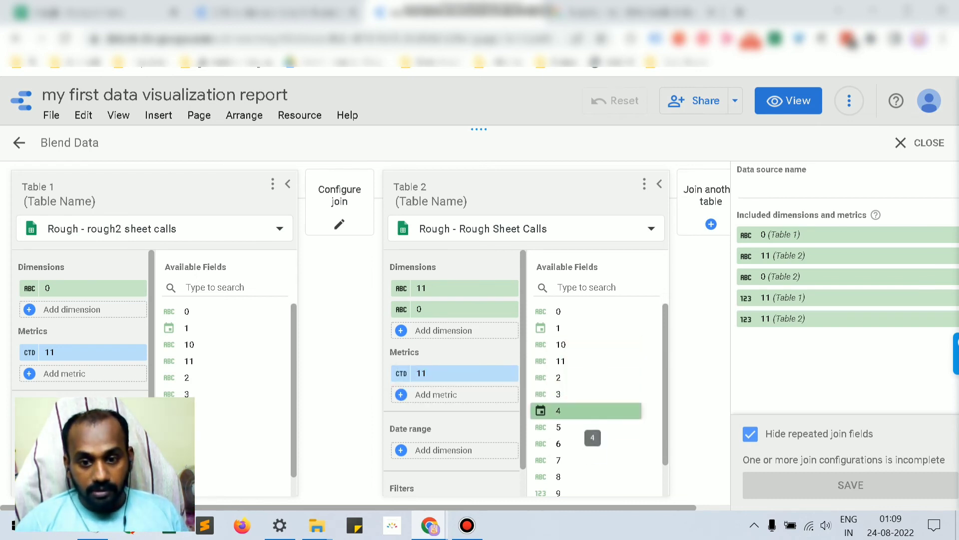
{"action": "left_click_drag", "start_coordinate": [592, 438], "coordinate": [452, 449]}
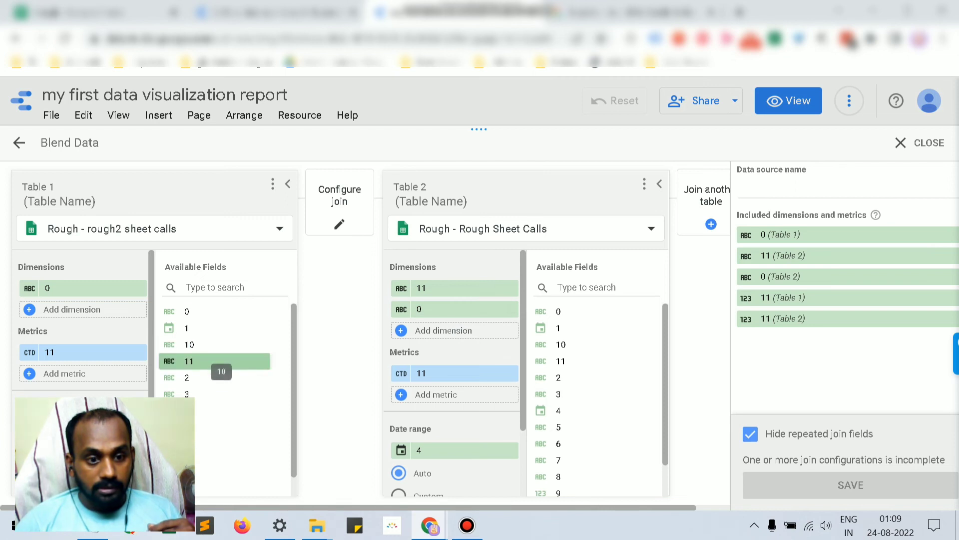
Step: Reset Table 2's dimensions to 0 and 11, and add 11 as a second dimension of Table 1
{"action": "left_click", "coordinate": [511, 309]}
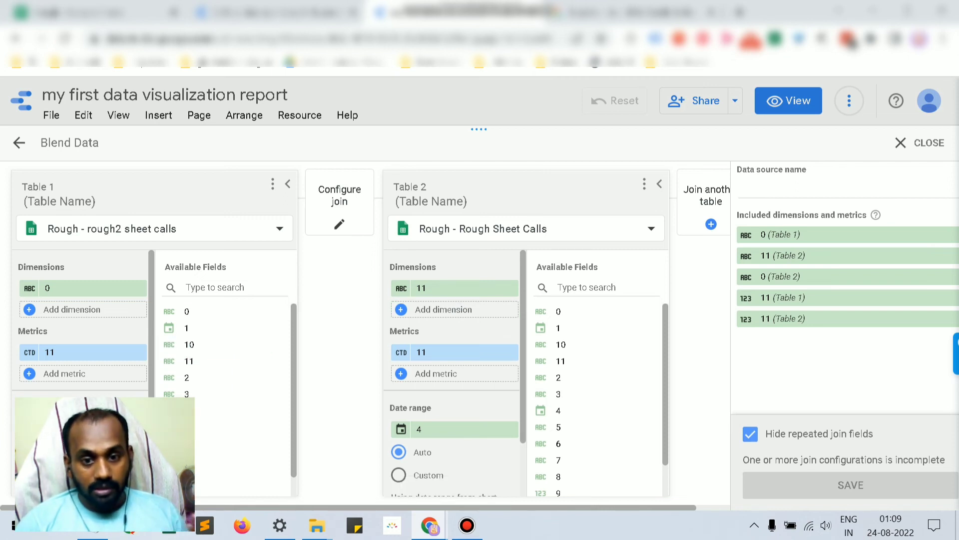
{"action": "left_click", "coordinate": [511, 288]}
{"action": "left_click", "coordinate": [590, 311]}
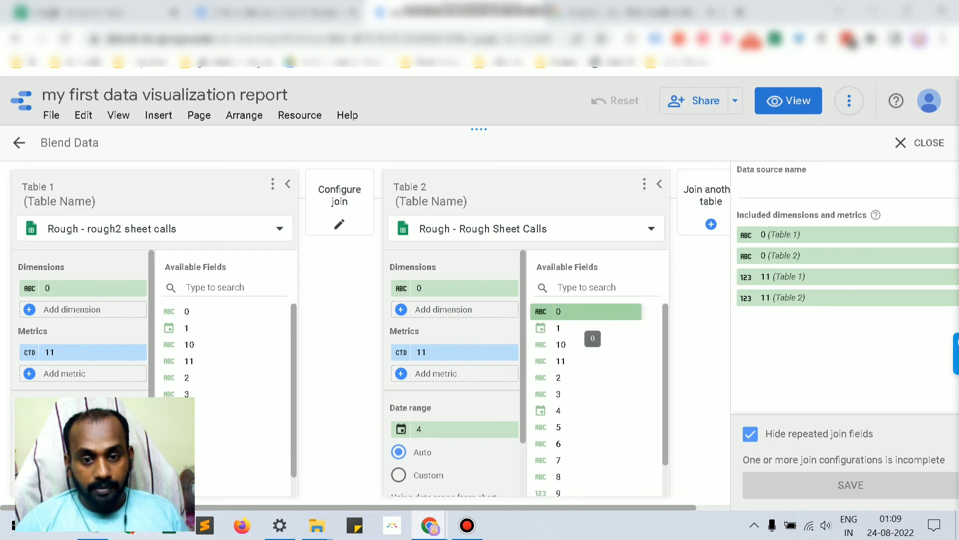
{"action": "left_click_drag", "start_coordinate": [560, 360], "coordinate": [439, 309]}
{"action": "left_click_drag", "start_coordinate": [189, 361], "coordinate": [80, 309]}
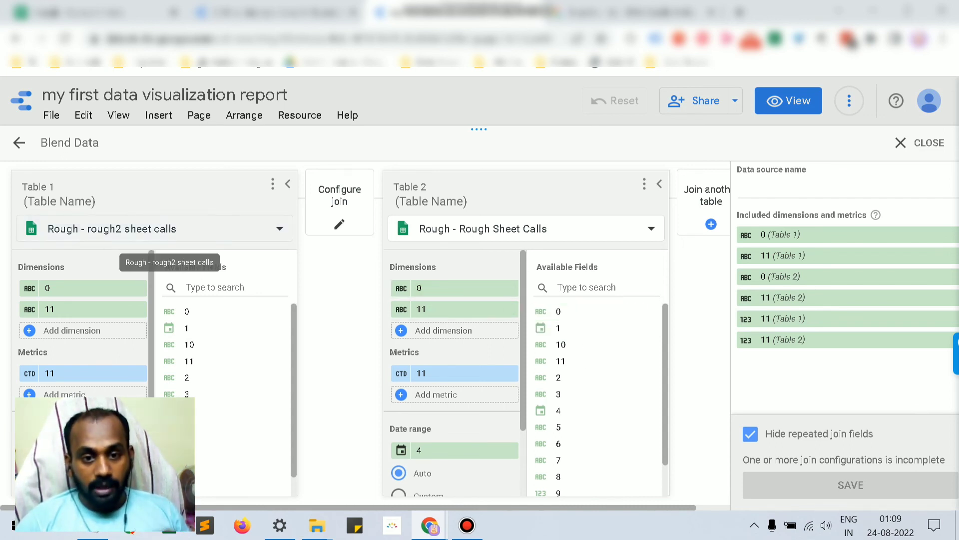
Step: Join the two tables with a full outer join on fields 0 and 11, and save and close the blend
{"action": "left_click", "coordinate": [340, 210]}
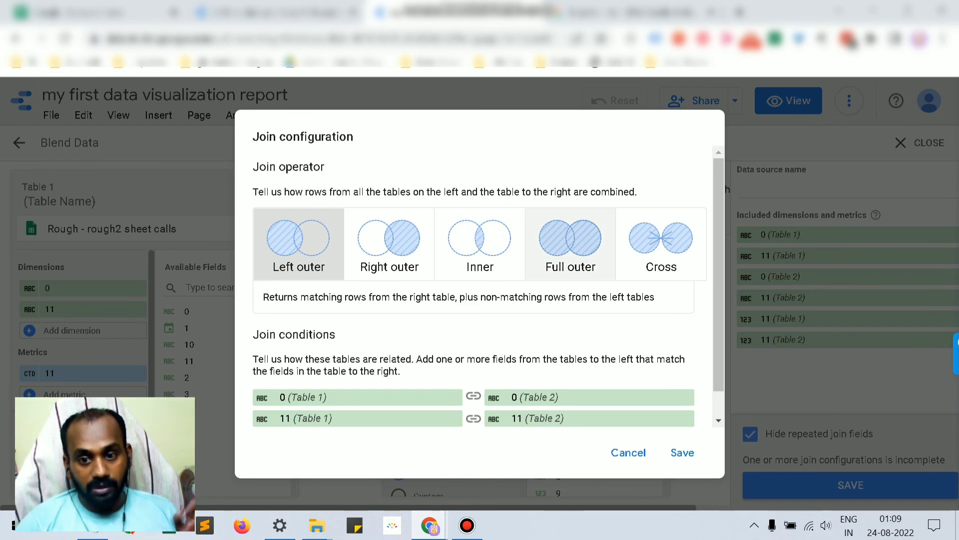
{"action": "left_click", "coordinate": [570, 243]}
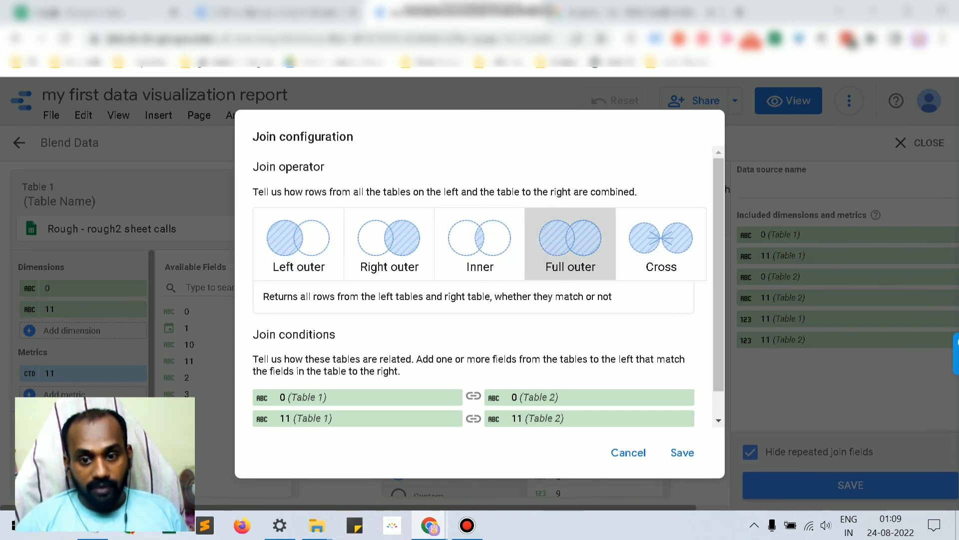
{"action": "left_click", "coordinate": [683, 452]}
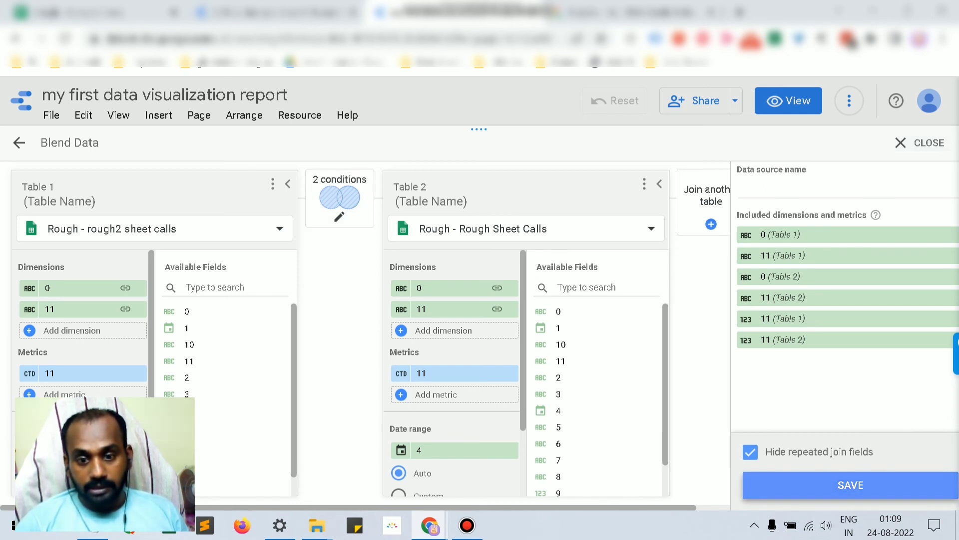
{"action": "left_click", "coordinate": [850, 485]}
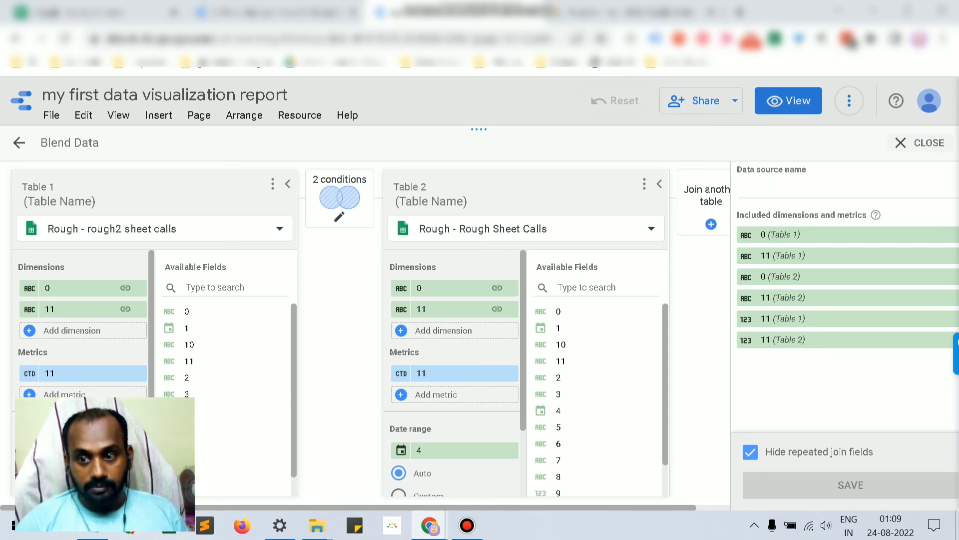
{"action": "left_click", "coordinate": [921, 143]}
Step: Look over page 1 and view the field list of the status table's data source
{"action": "scroll", "coordinate": [377, 250], "scroll_direction": "down", "scroll_amount": 5}
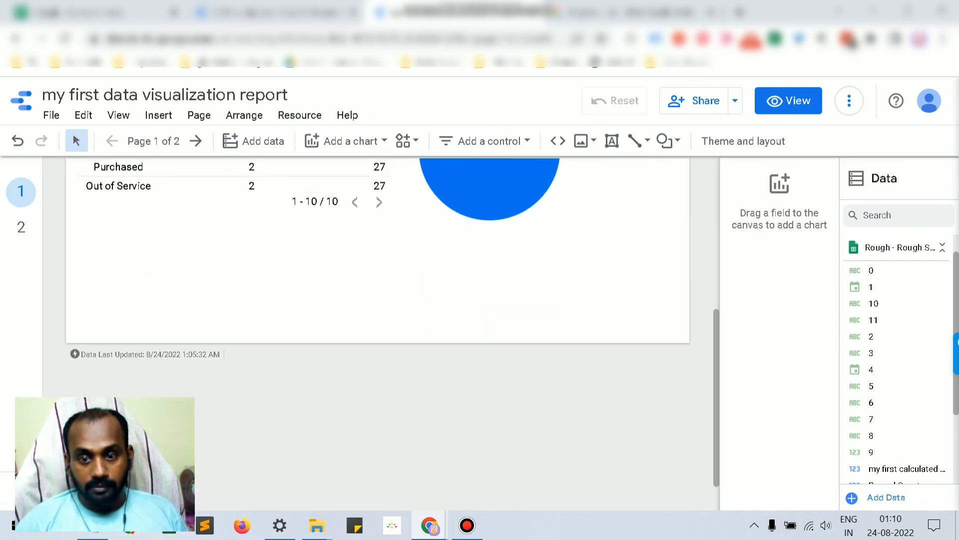
{"action": "scroll", "coordinate": [378, 250], "scroll_direction": "up", "scroll_amount": 3}
{"action": "scroll", "coordinate": [377, 250], "scroll_direction": "down", "scroll_amount": 1}
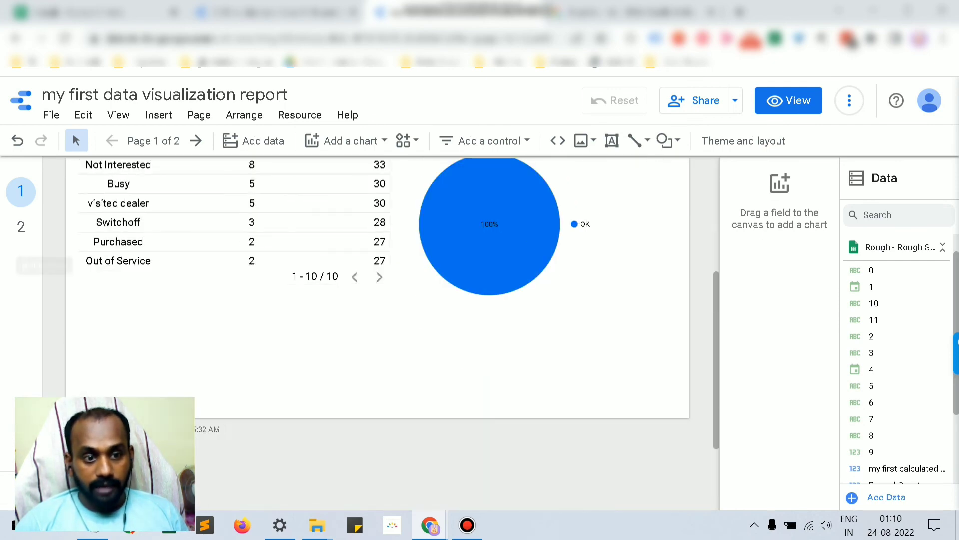
{"action": "scroll", "coordinate": [377, 299], "scroll_direction": "up", "scroll_amount": 3}
{"action": "left_click", "coordinate": [234, 334]}
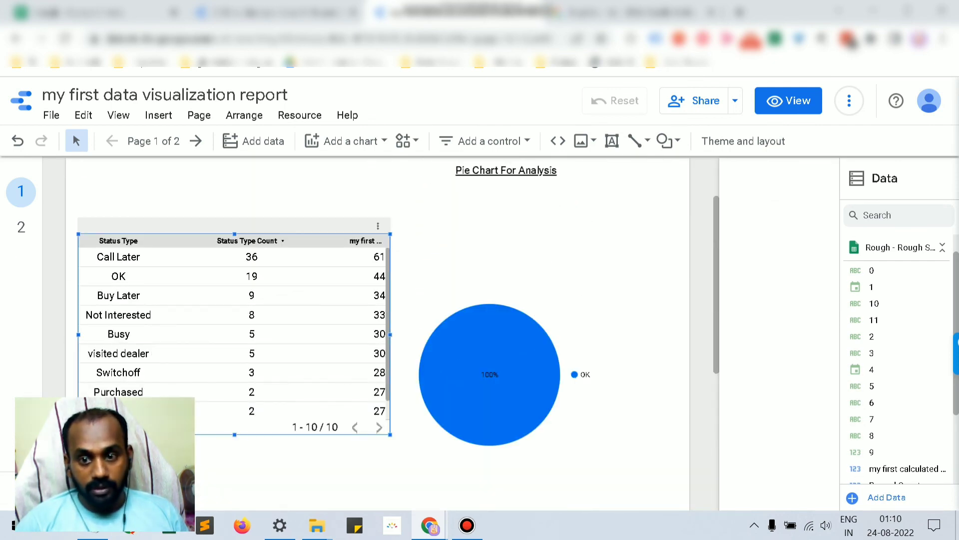
{"action": "scroll", "coordinate": [499, 350], "scroll_direction": "up", "scroll_amount": 2}
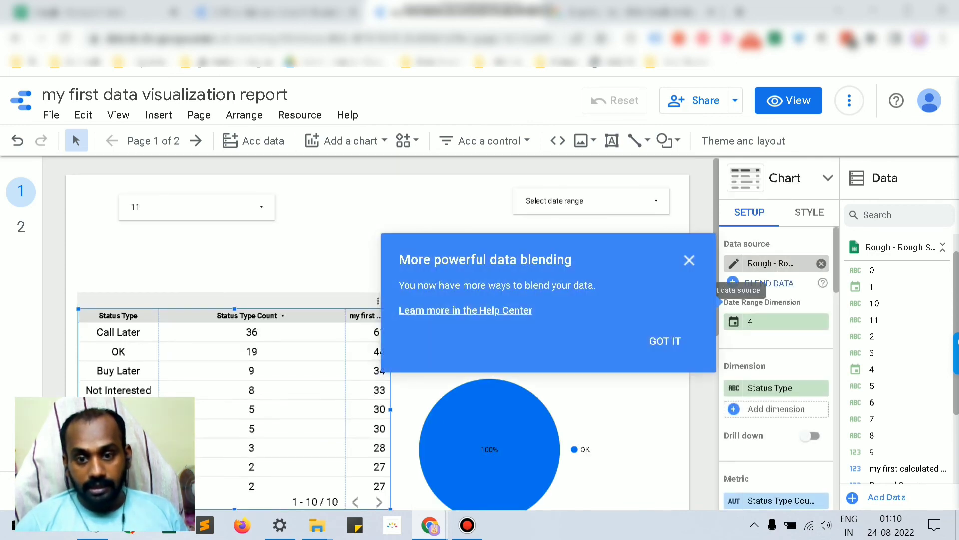
{"action": "left_click", "coordinate": [733, 264]}
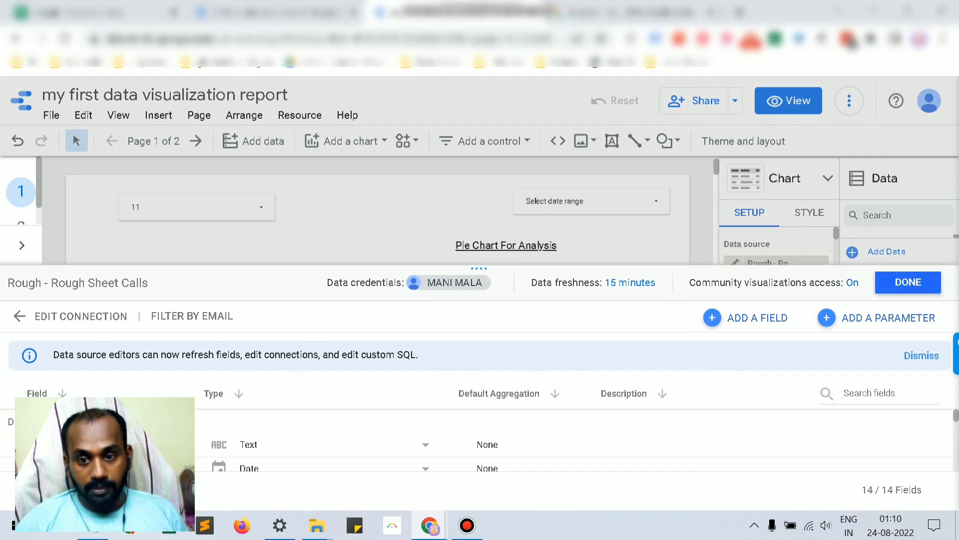
{"action": "left_click", "coordinate": [908, 281]}
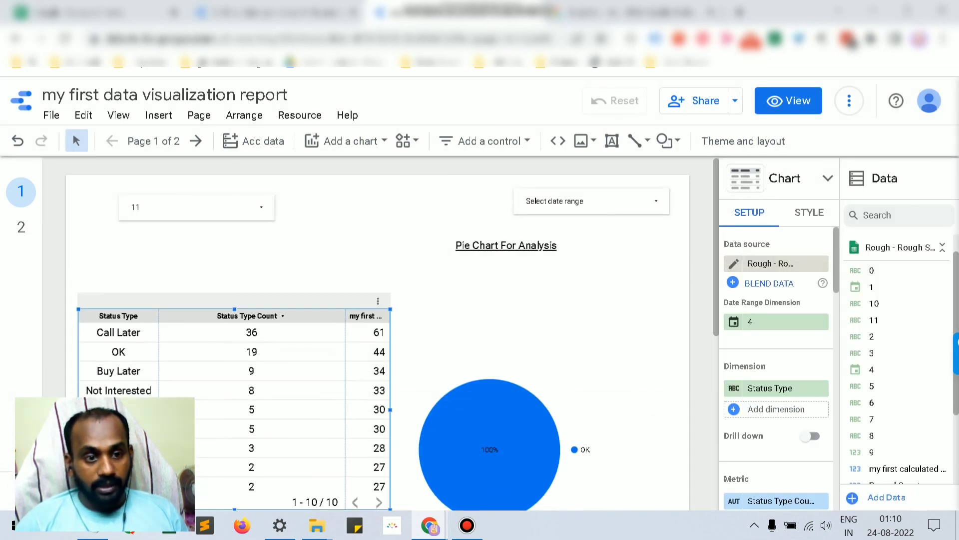
Step: Add a scorecard to the upper-left area of page 2
{"action": "left_click", "coordinate": [21, 226]}
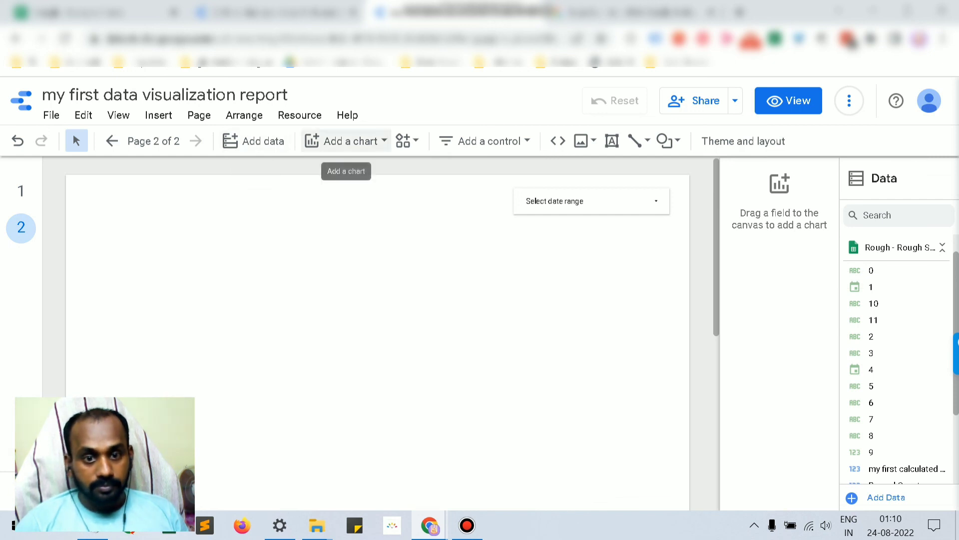
{"action": "left_click", "coordinate": [345, 141]}
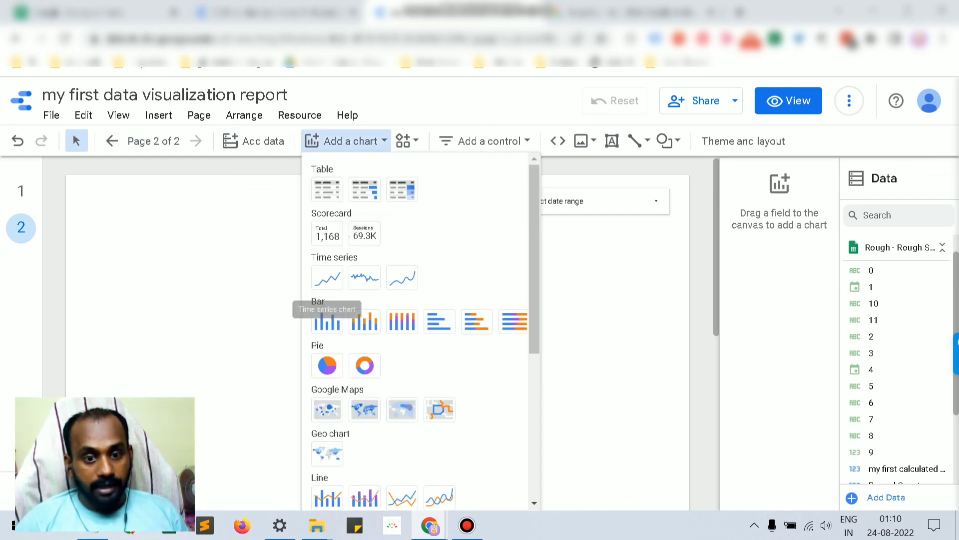
{"action": "left_click", "coordinate": [328, 233]}
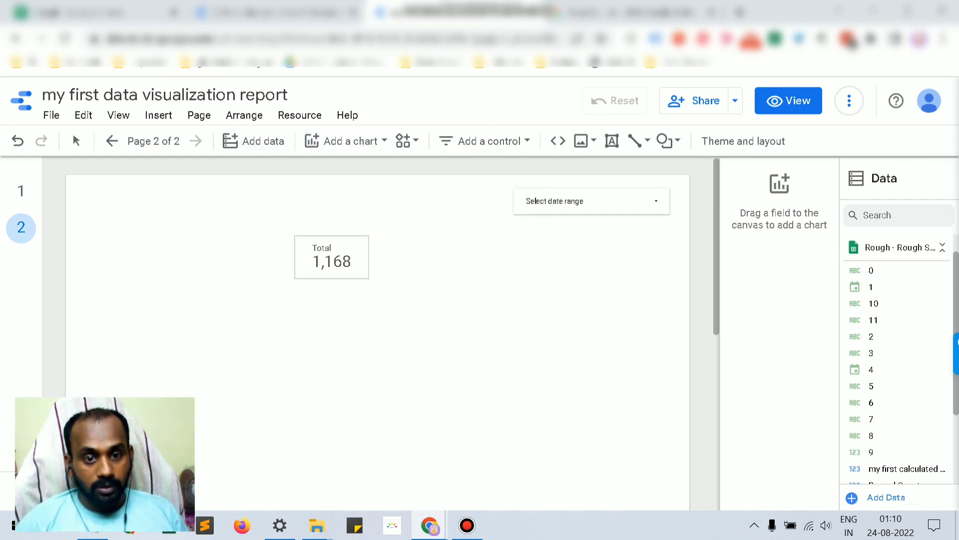
{"action": "left_click", "coordinate": [195, 256]}
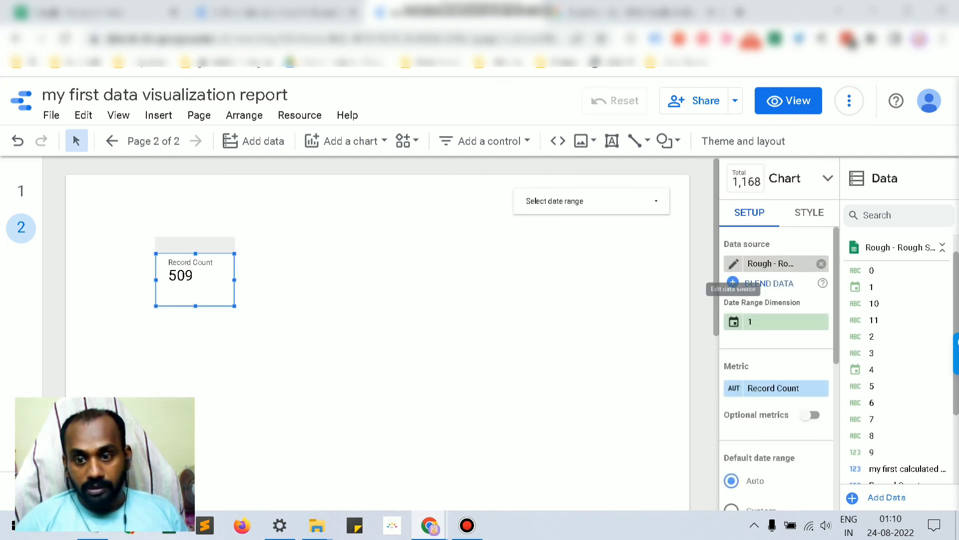
Step: Replace the scorecard's data source with Blended Data and review its setup options
{"action": "left_click", "coordinate": [821, 263]}
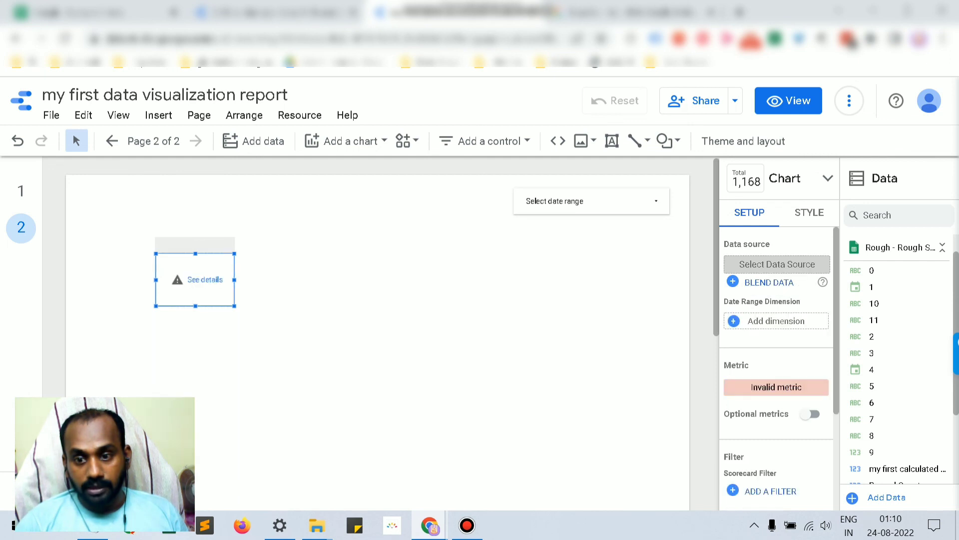
{"action": "left_click", "coordinate": [821, 263]}
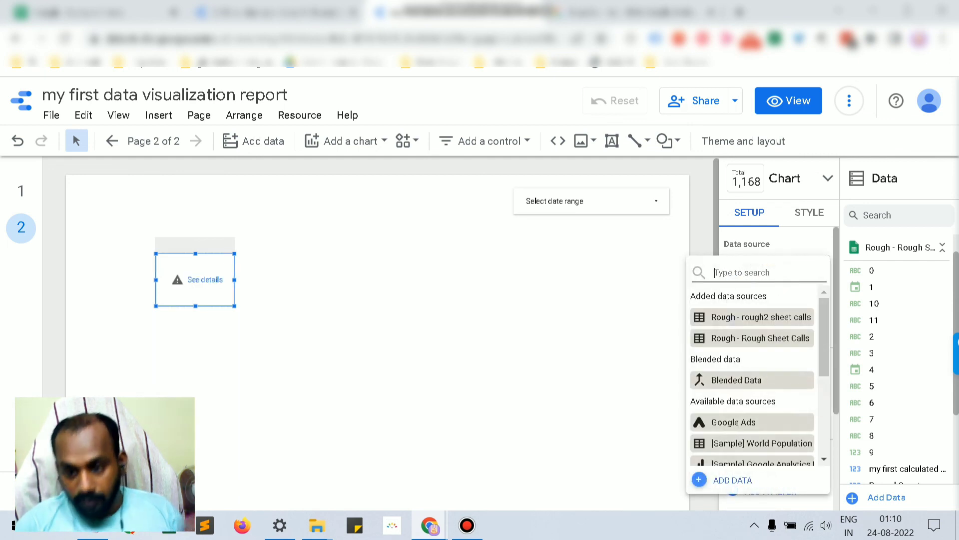
{"action": "left_click", "coordinate": [755, 380]}
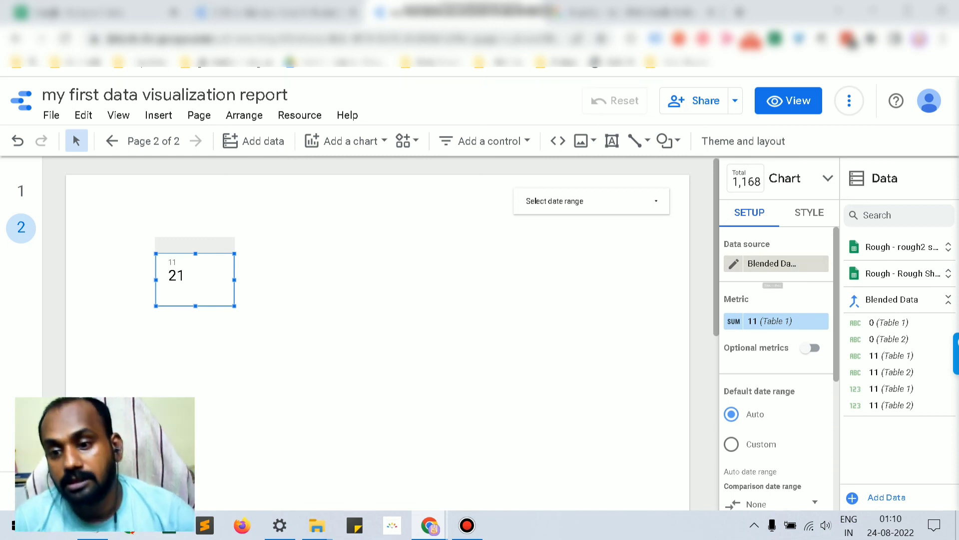
{"action": "scroll", "coordinate": [776, 349], "scroll_direction": "down", "scroll_amount": 3}
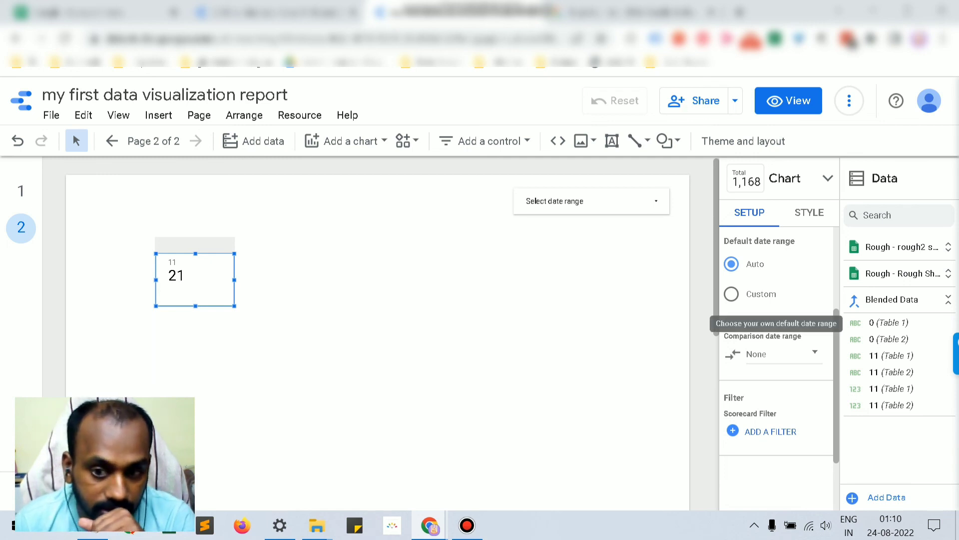
{"action": "scroll", "coordinate": [776, 349], "scroll_direction": "up", "scroll_amount": 3}
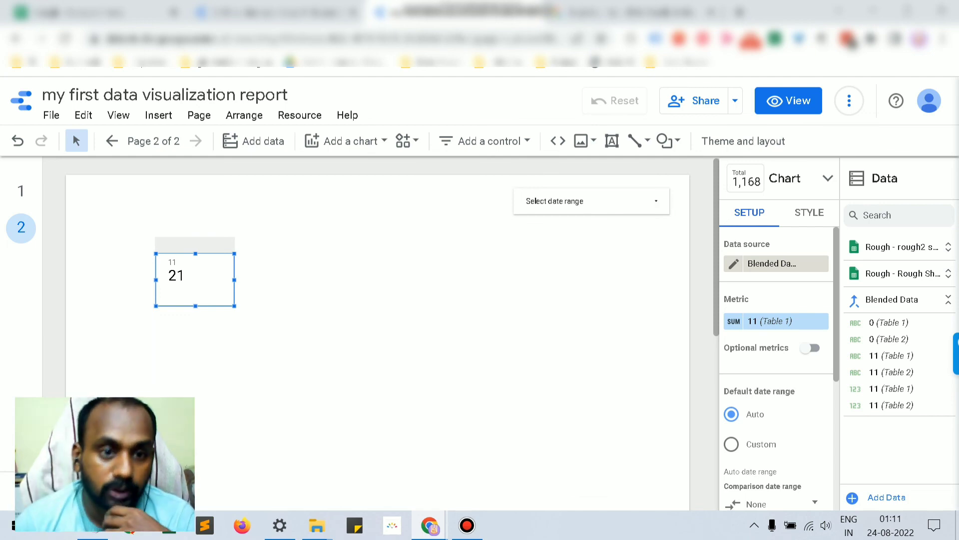
Step: Examine the scorecards and charts in the Callers- Analysis Report for comparison, and return to the report being edited
{"action": "key", "text": "ctrl+shift+Tab"}
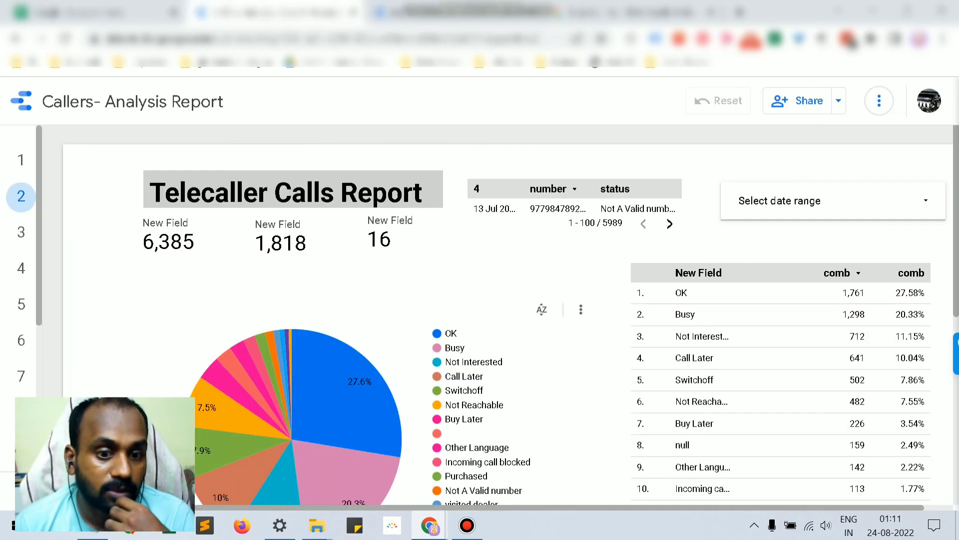
{"action": "scroll", "coordinate": [276, 180], "scroll_direction": "down", "scroll_amount": 6}
{"action": "scroll", "coordinate": [276, 180], "scroll_direction": "up", "scroll_amount": 6}
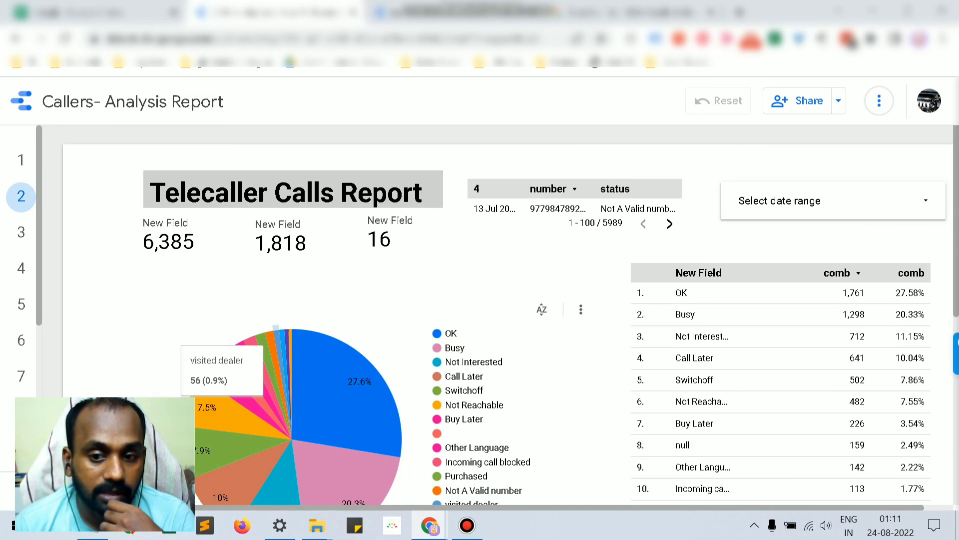
{"action": "scroll", "coordinate": [276, 180], "scroll_direction": "down", "scroll_amount": 3}
{"action": "scroll", "coordinate": [276, 180], "scroll_direction": "up", "scroll_amount": 3}
{"action": "scroll", "coordinate": [276, 180], "scroll_direction": "down", "scroll_amount": 6}
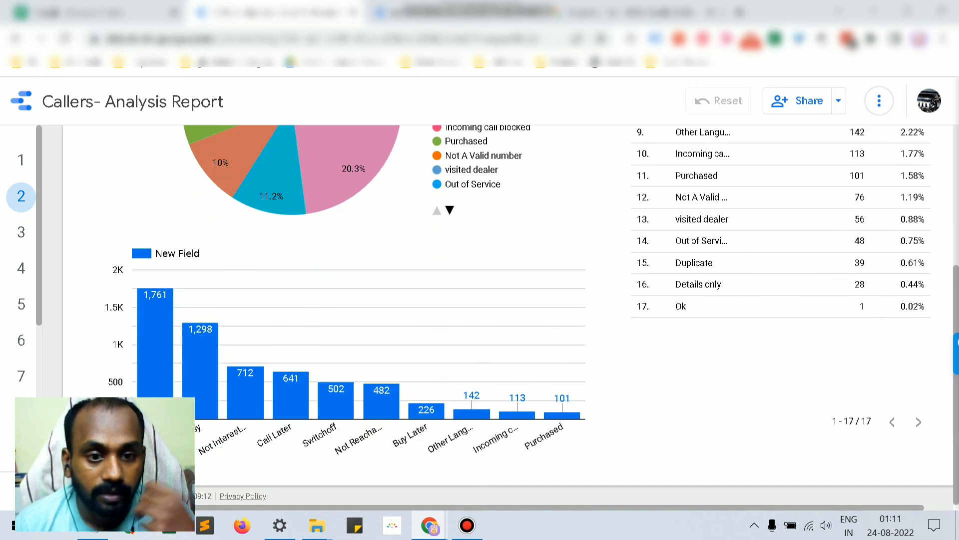
{"action": "key", "text": "ctrl+Tab"}
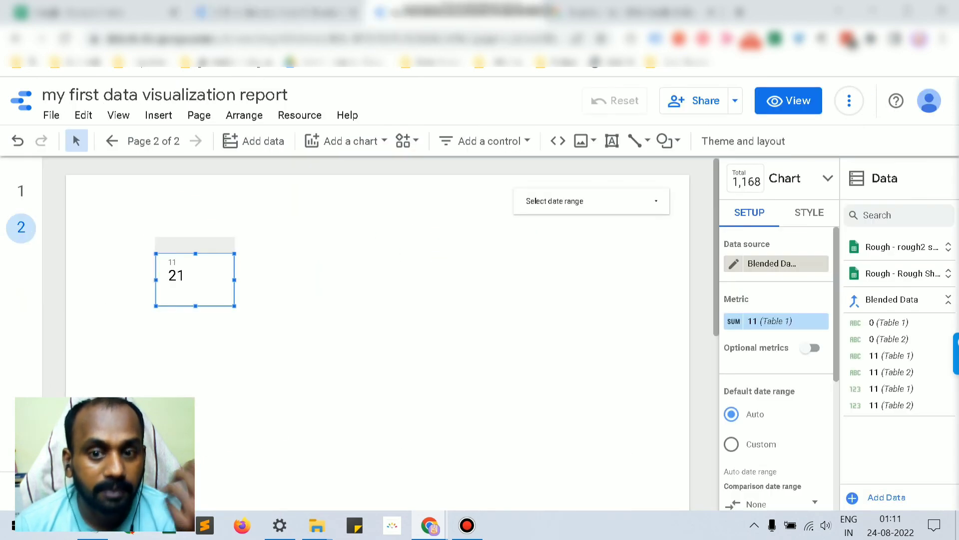
{"action": "mouse_move", "coordinate": [625, 12]}
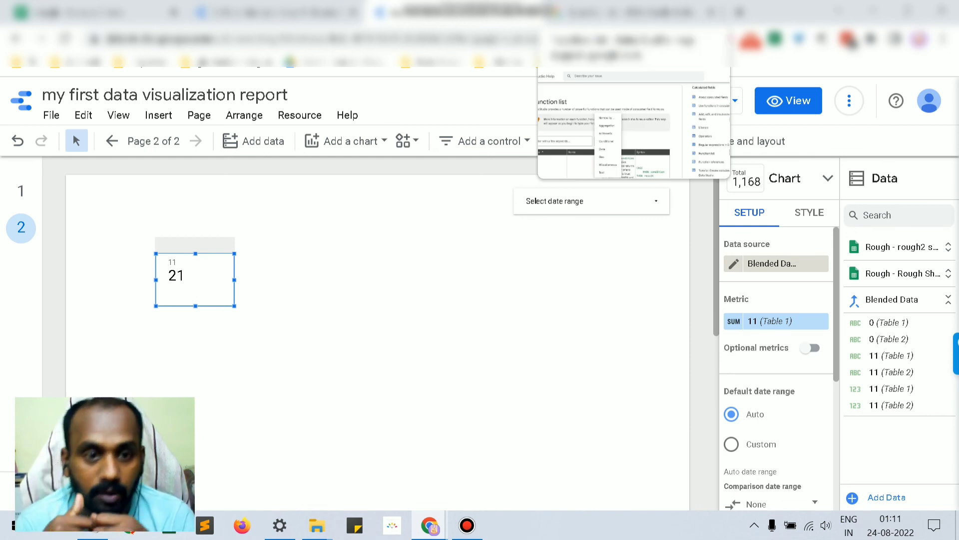